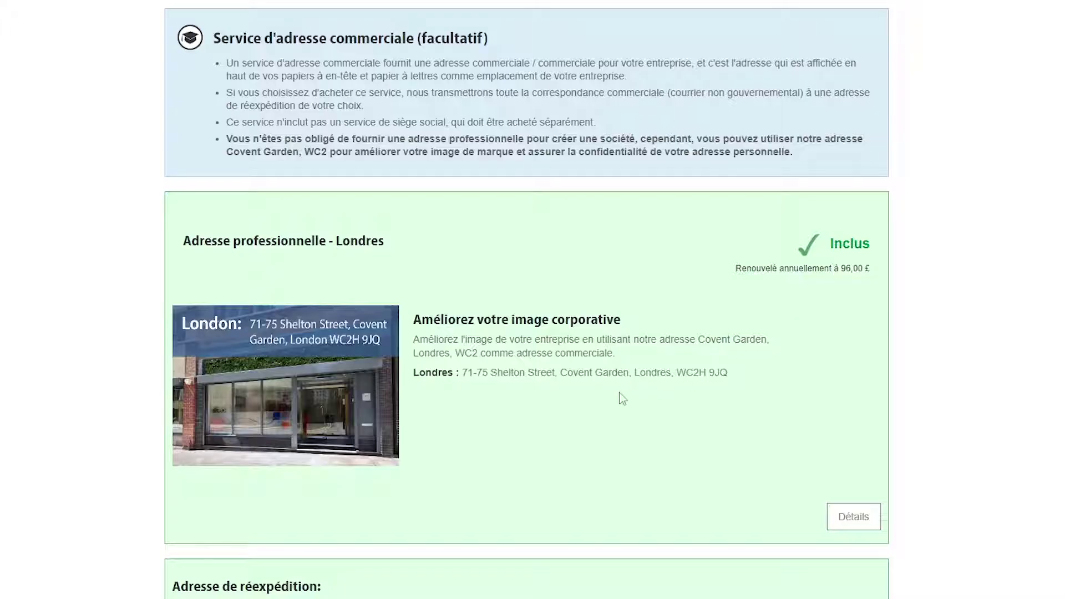
Forward business-address mail to the recently used address and save the business address step
scroll(585, 399, "down", 4)
left_click(741, 399)
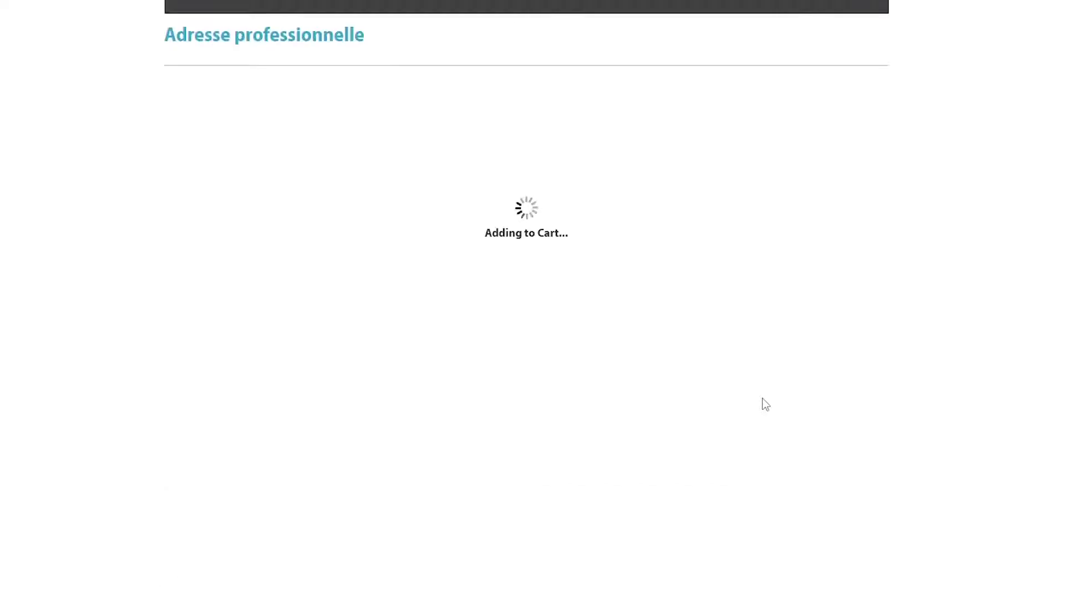
left_click(868, 251)
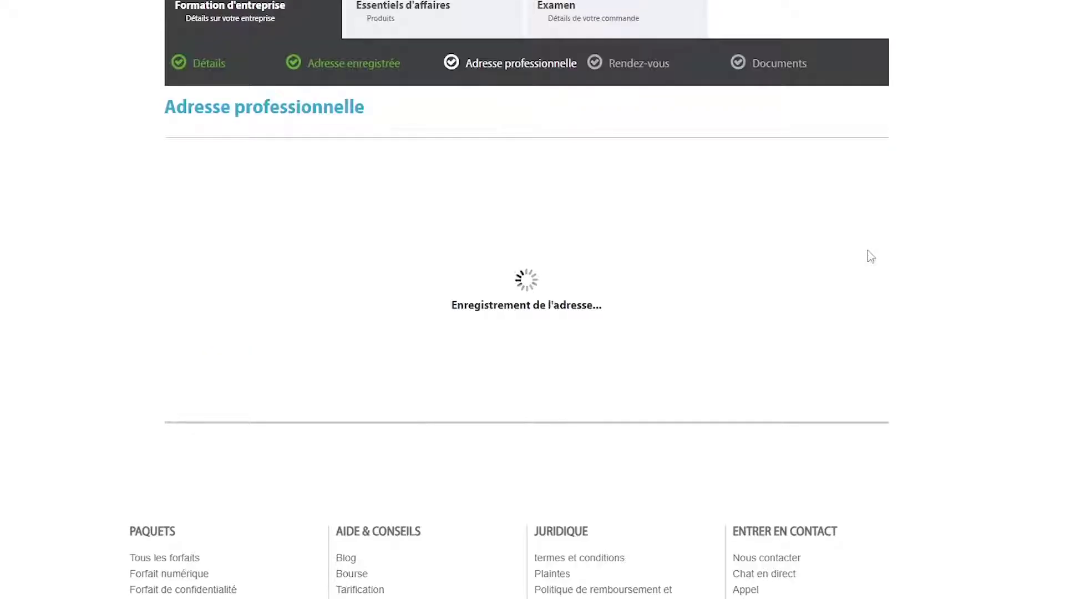
scroll(979, 357, "down", 6)
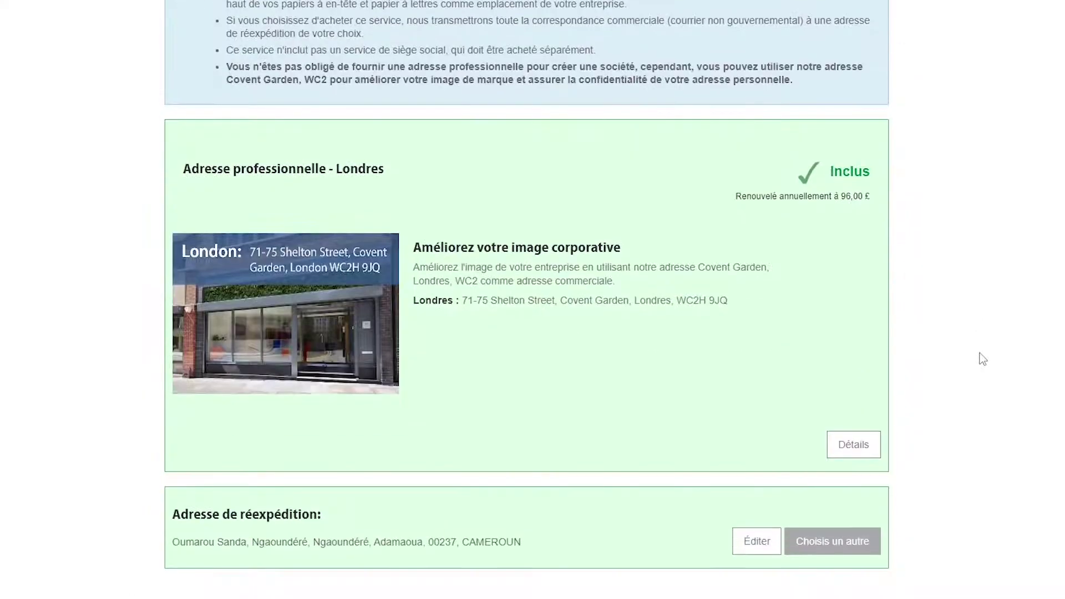
scroll(982, 358, "down", 1)
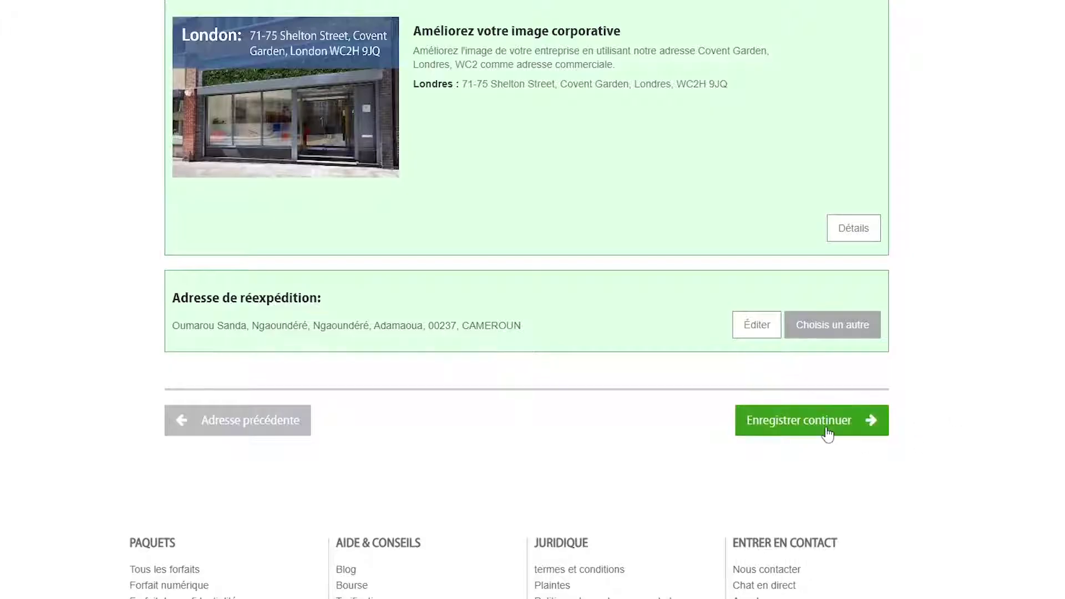
left_click(830, 433)
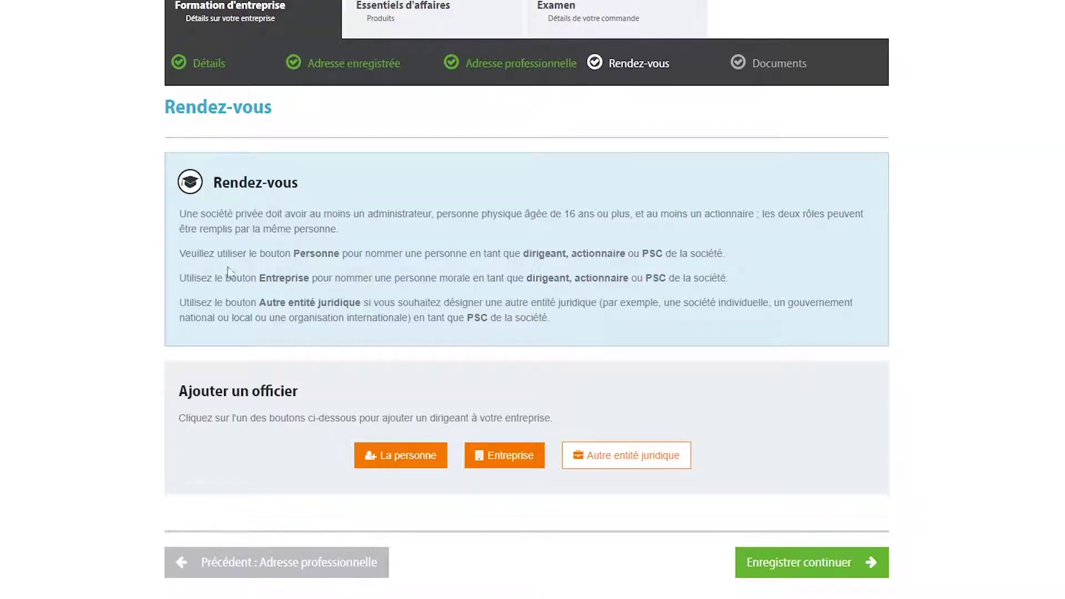
Read the appointment instructions and begin adding a person as a company officer
left_click_drag(182, 251, 689, 255)
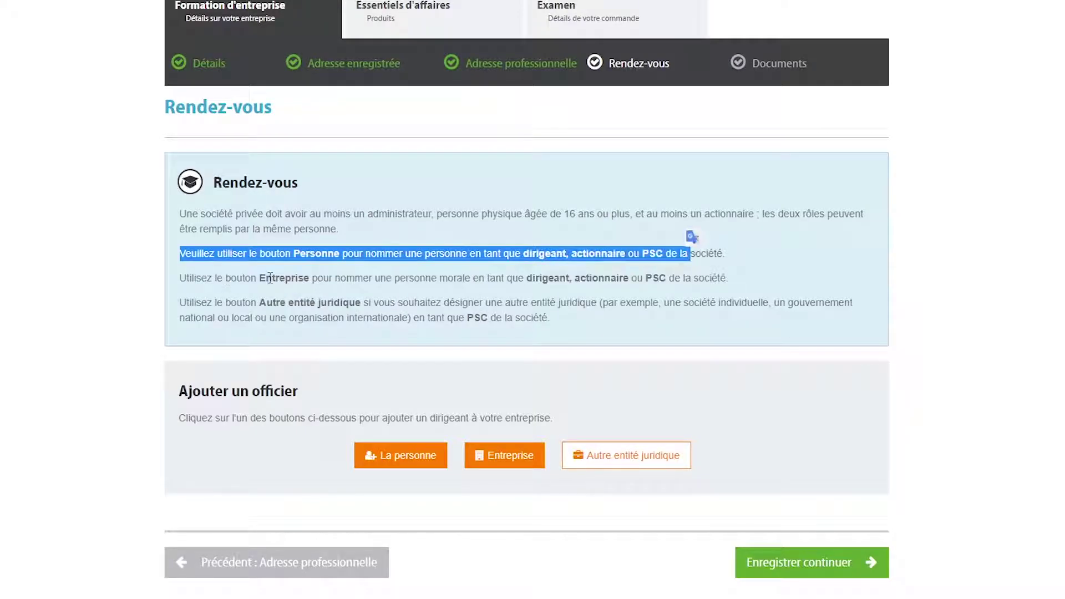
left_click_drag(270, 278, 291, 278)
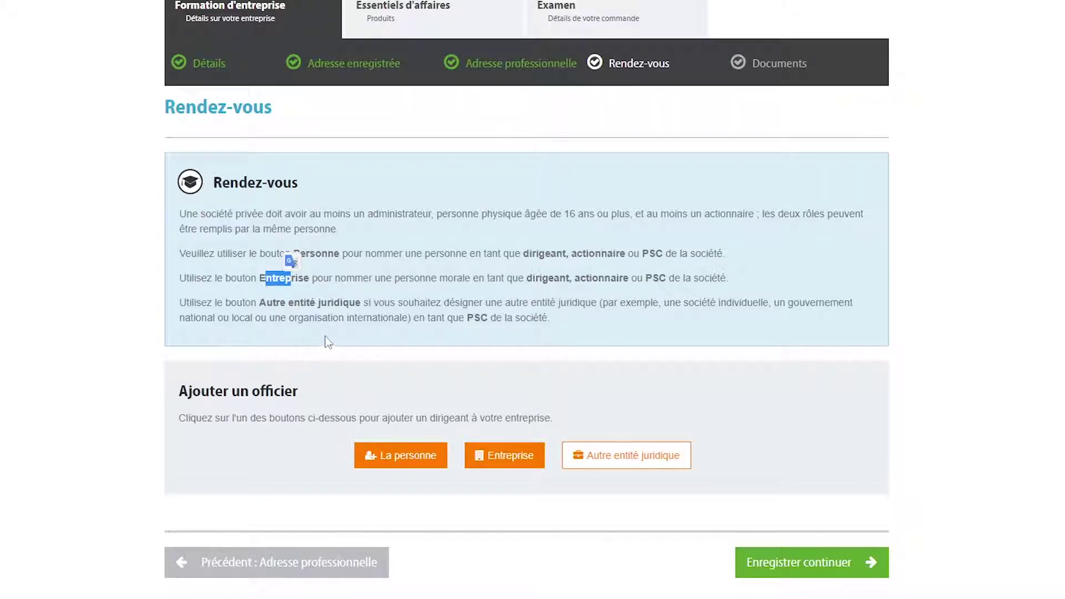
scroll(325, 337, "down", 1)
left_click(377, 383)
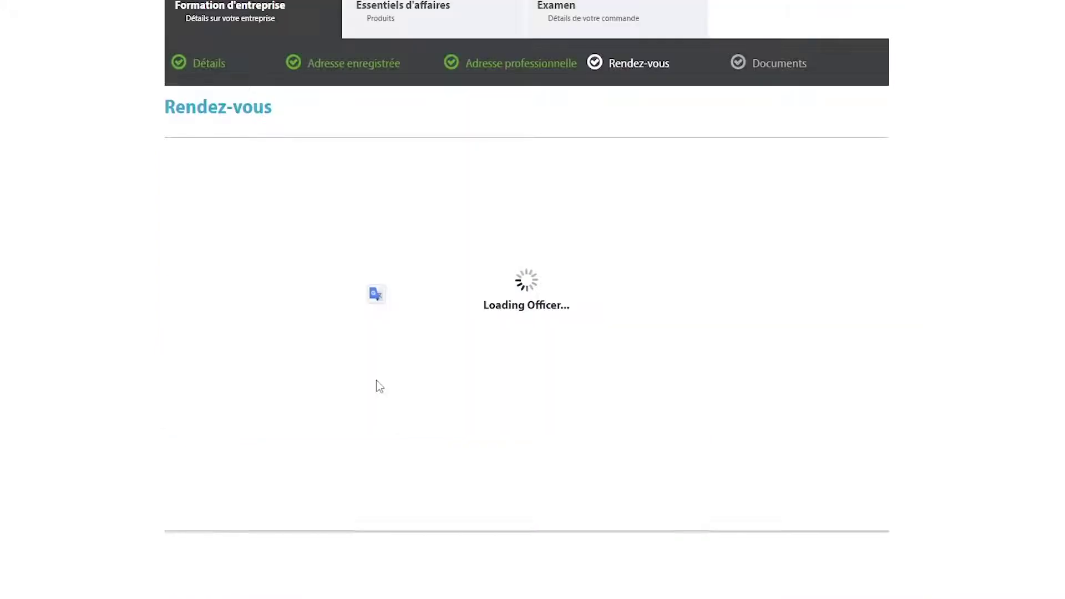
Give the officer director, shareholder, secretary and PSC roles, confirm consent, and continue
scroll(198, 293, "down", 6)
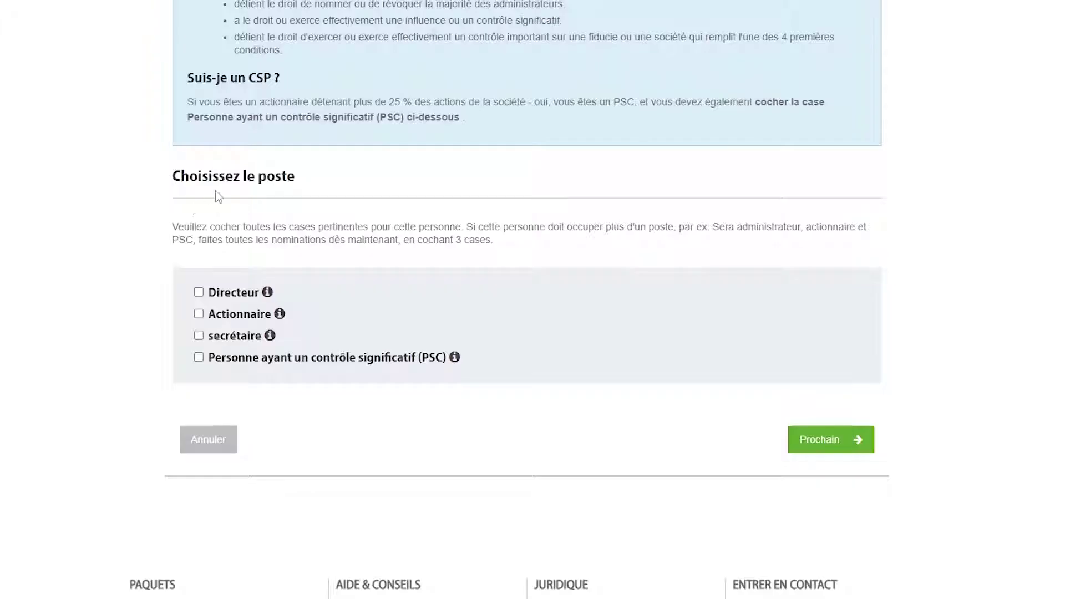
left_click(199, 292)
left_click(199, 314)
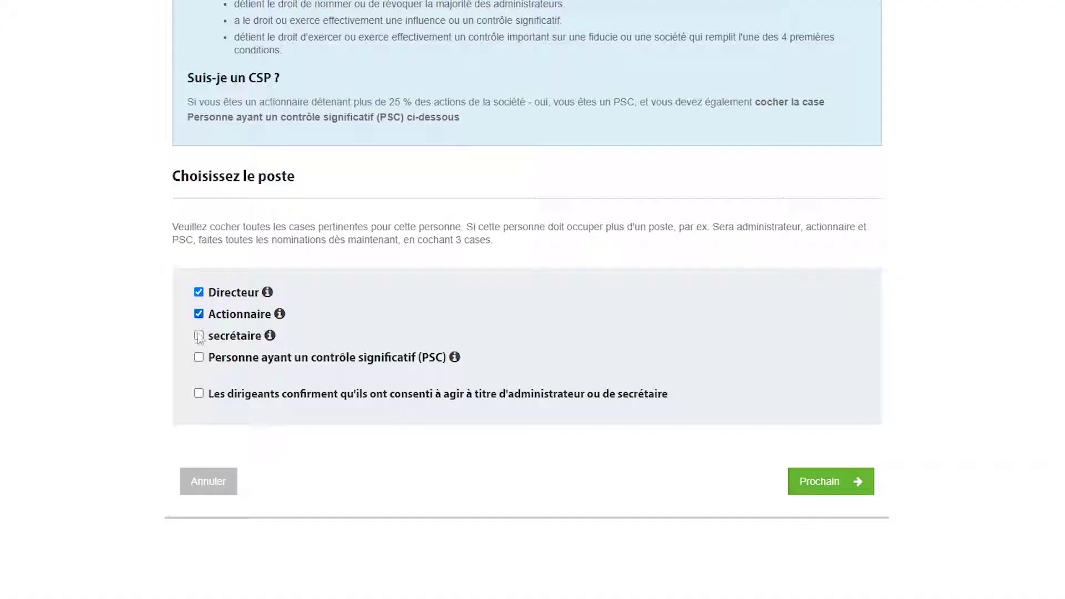
left_click(199, 336)
left_click(199, 357)
left_click(199, 393)
scroll(499, 411, "up", 6)
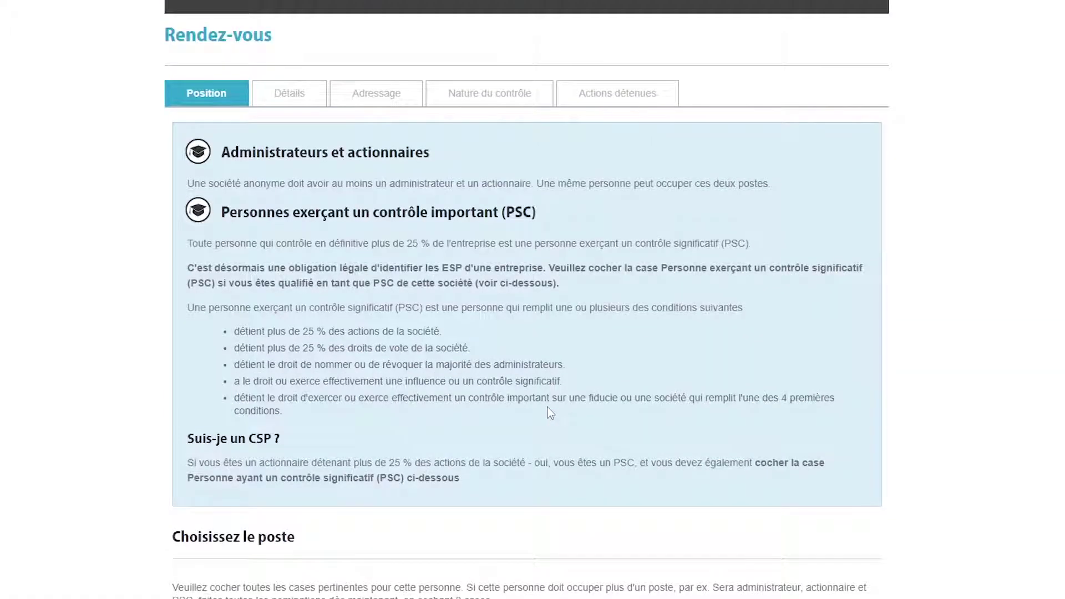
scroll(603, 406, "down", 8)
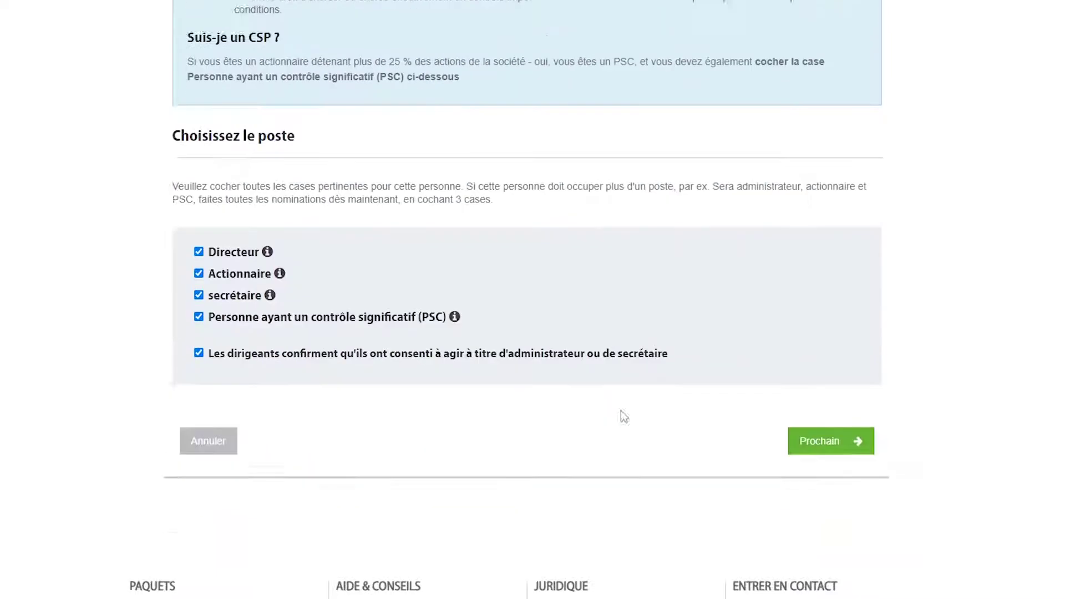
left_click(826, 410)
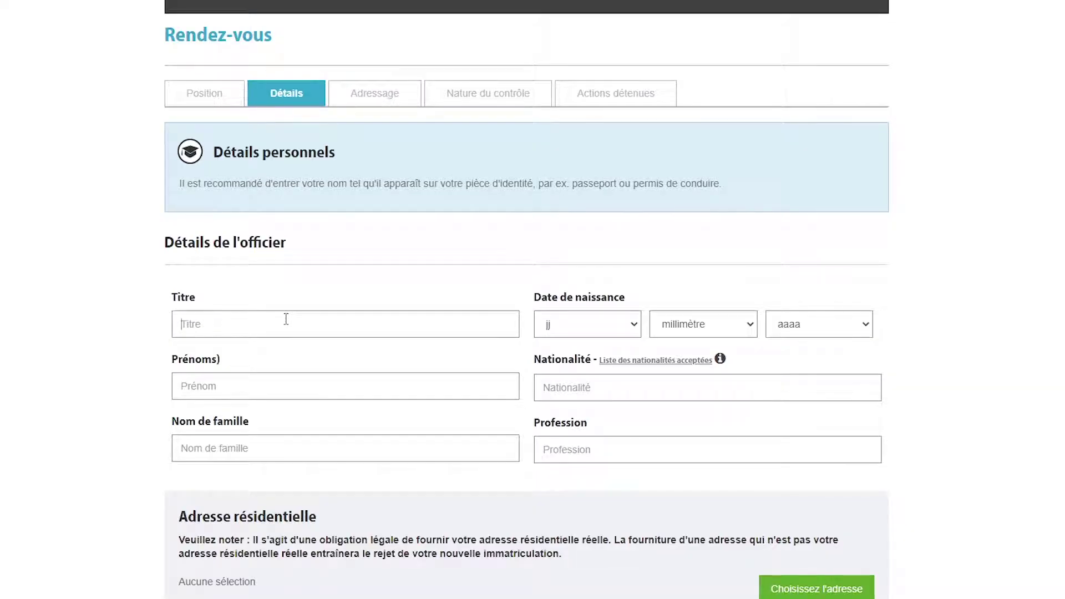
Enter the officer's title Mr, Cameroonian nationality and Journaliste profession
type("M")
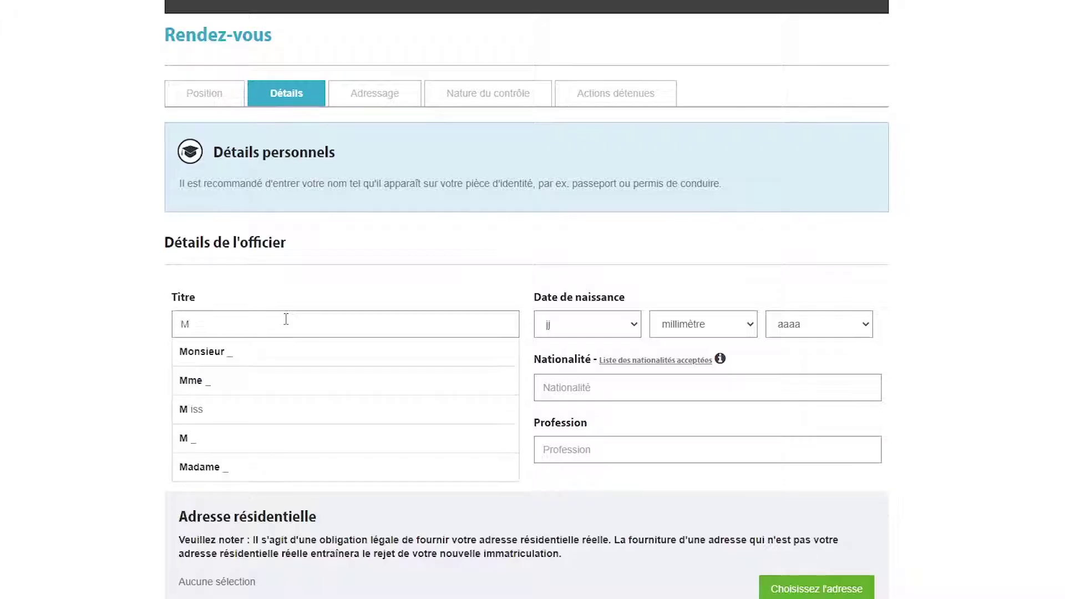
type("r")
left_click(595, 383)
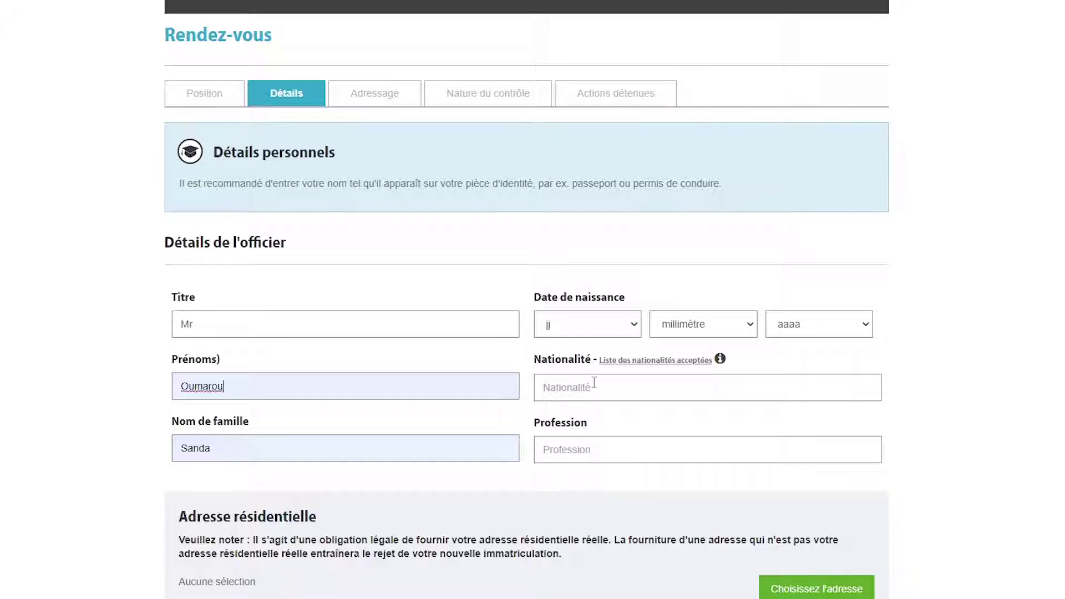
type("C")
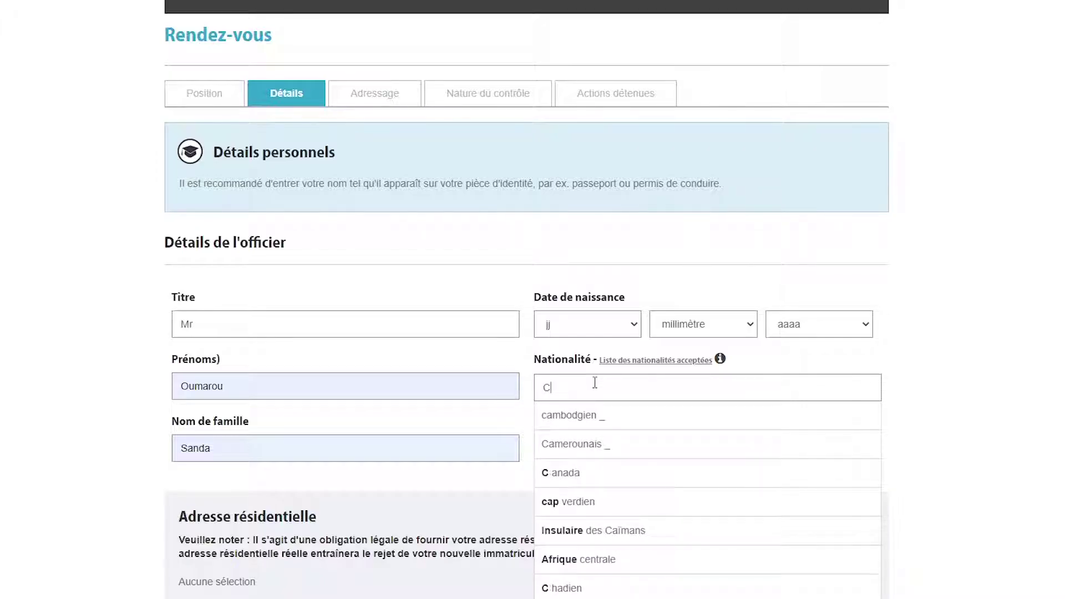
left_click(581, 445)
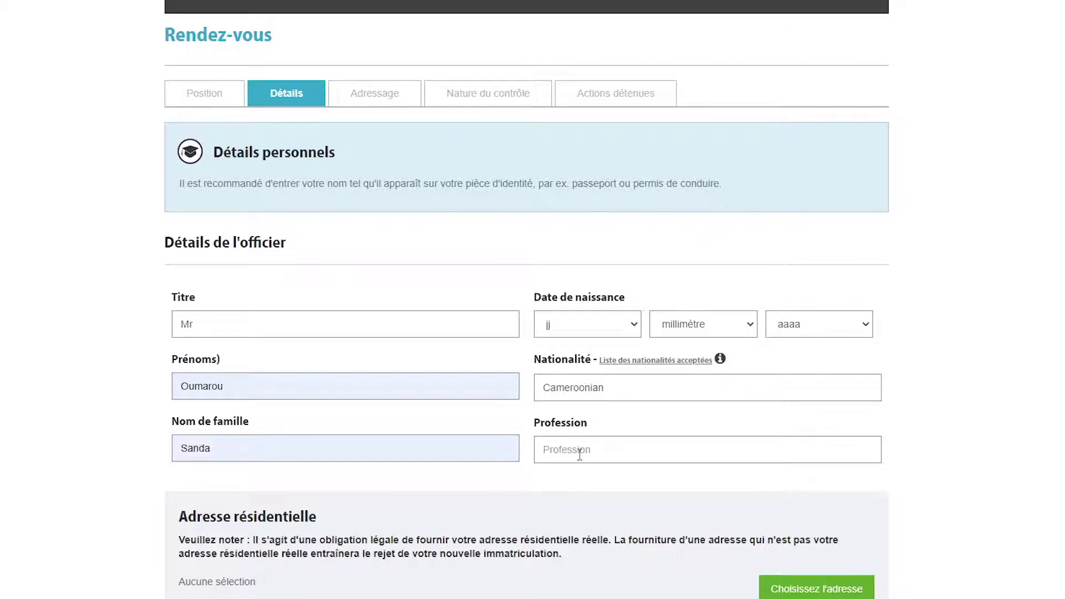
left_click(579, 453)
type("J")
type("ourn")
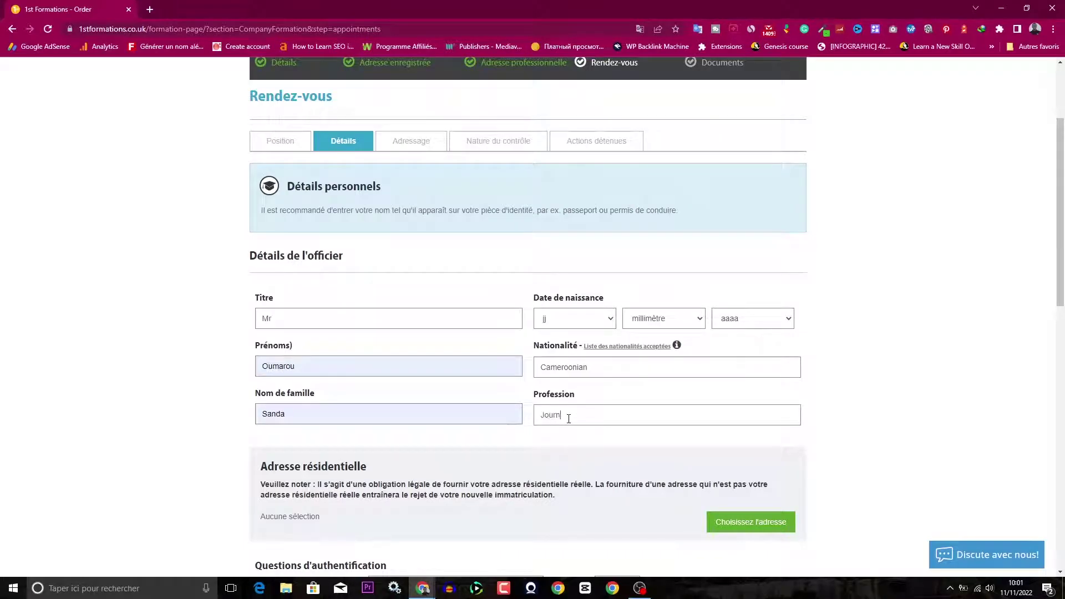
type("aliste")
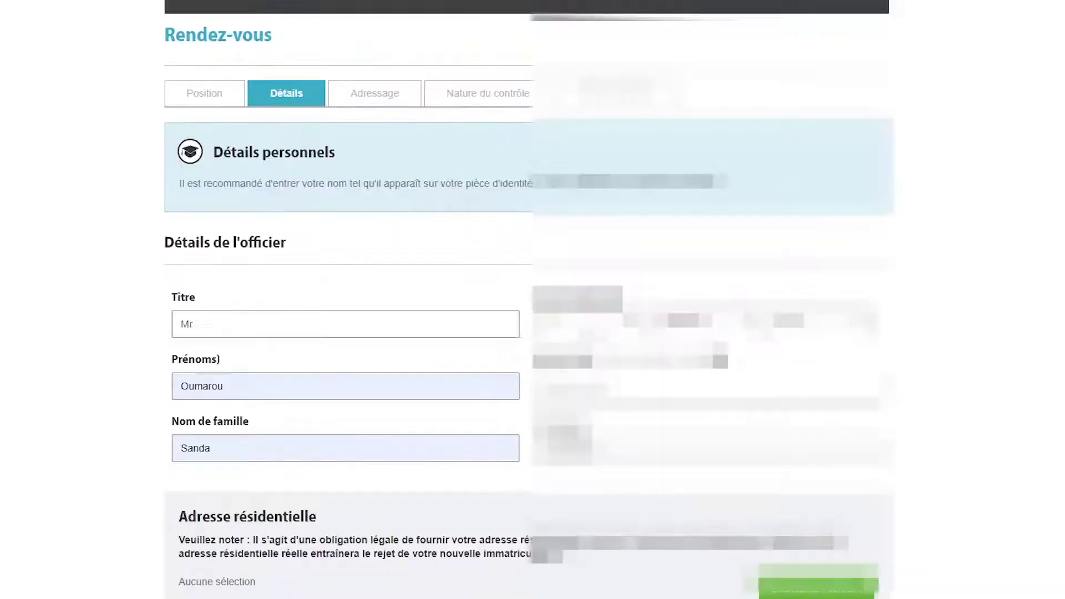
Pick the officer's day, month and year of birth, then go to choosing the residential address
left_click(574, 318)
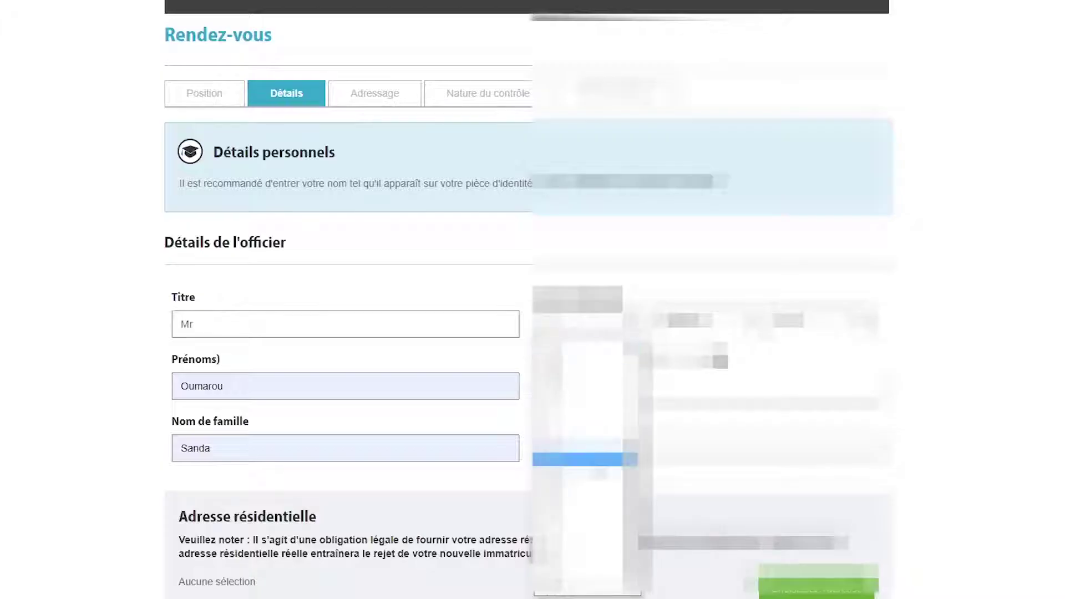
left_click(577, 404)
left_click(690, 320)
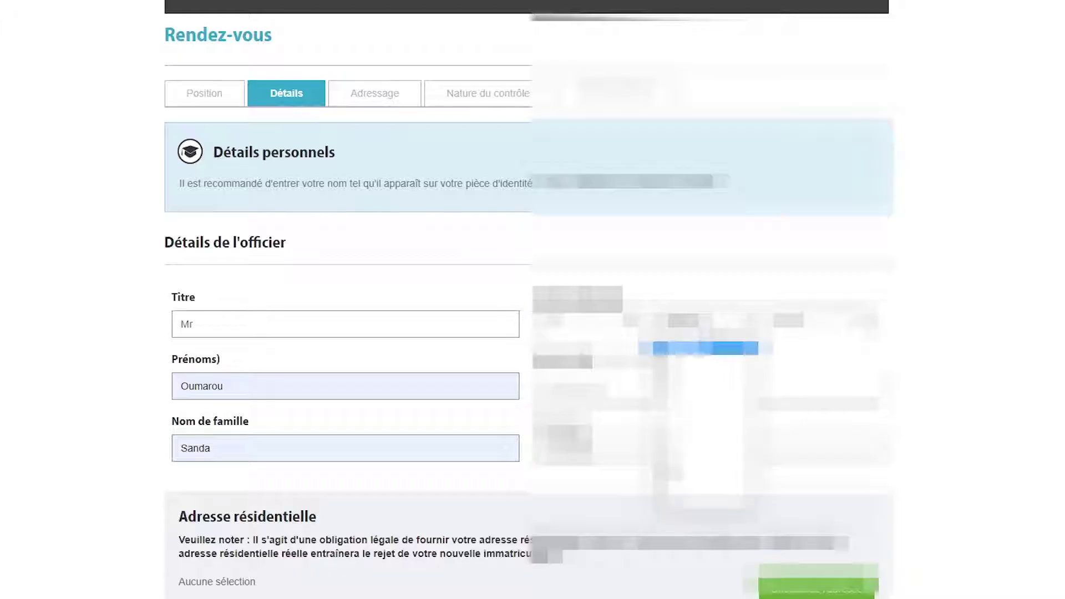
left_click(705, 487)
left_click(787, 320)
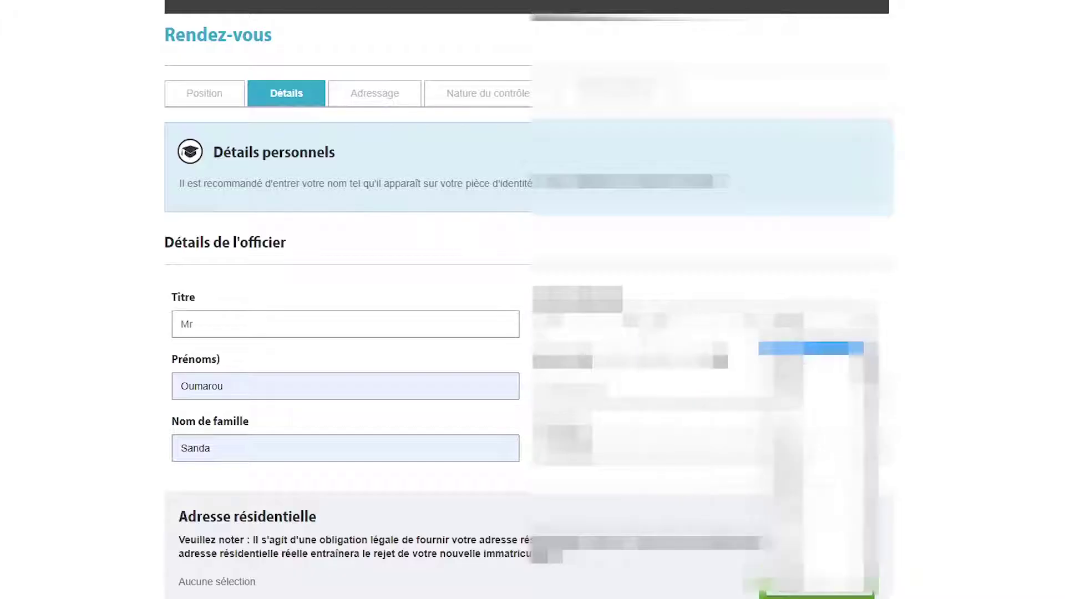
scroll(810, 443, "down", 3)
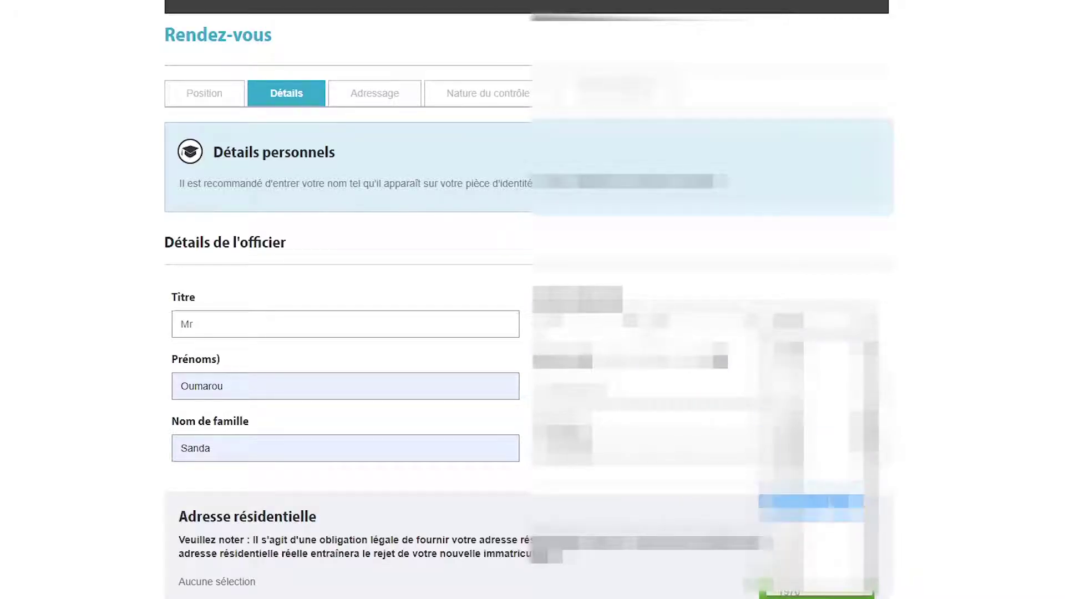
scroll(809, 444, "down", 2)
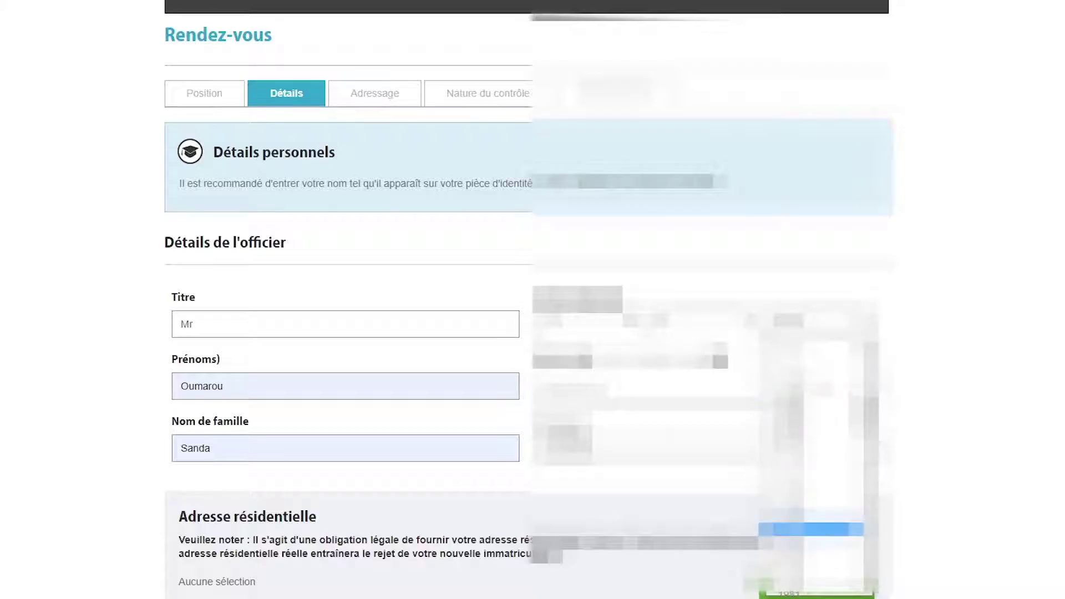
left_click(810, 440)
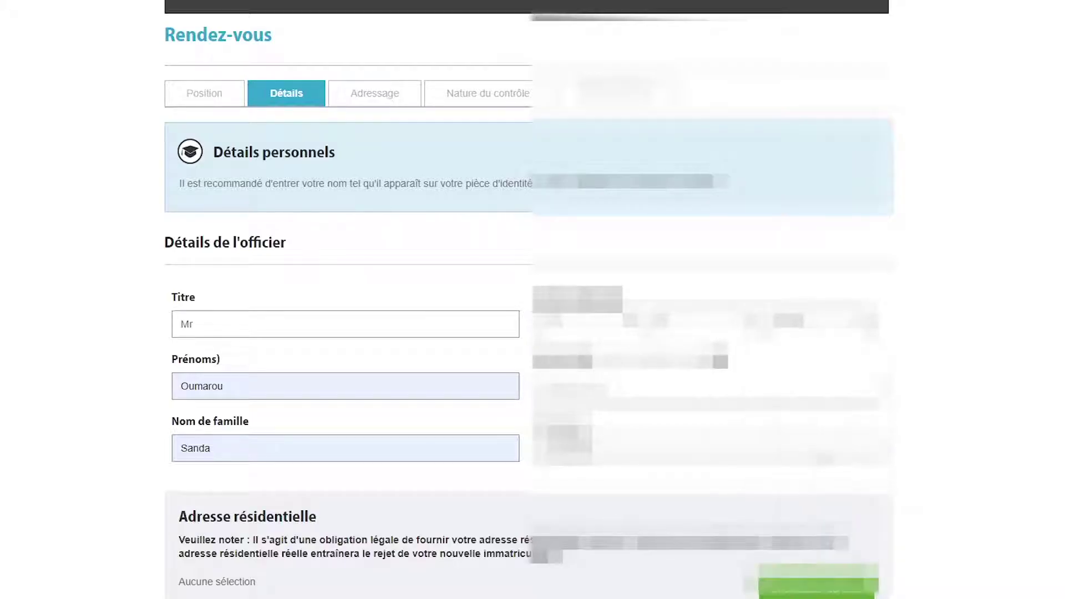
scroll(915, 309, "down", 4)
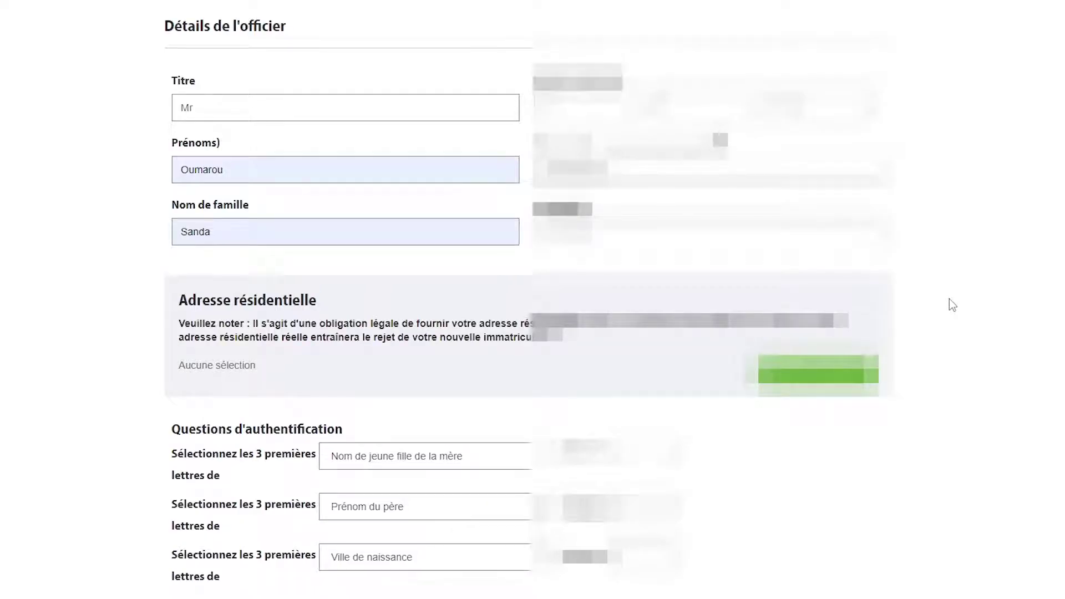
scroll(948, 299, "down", 3)
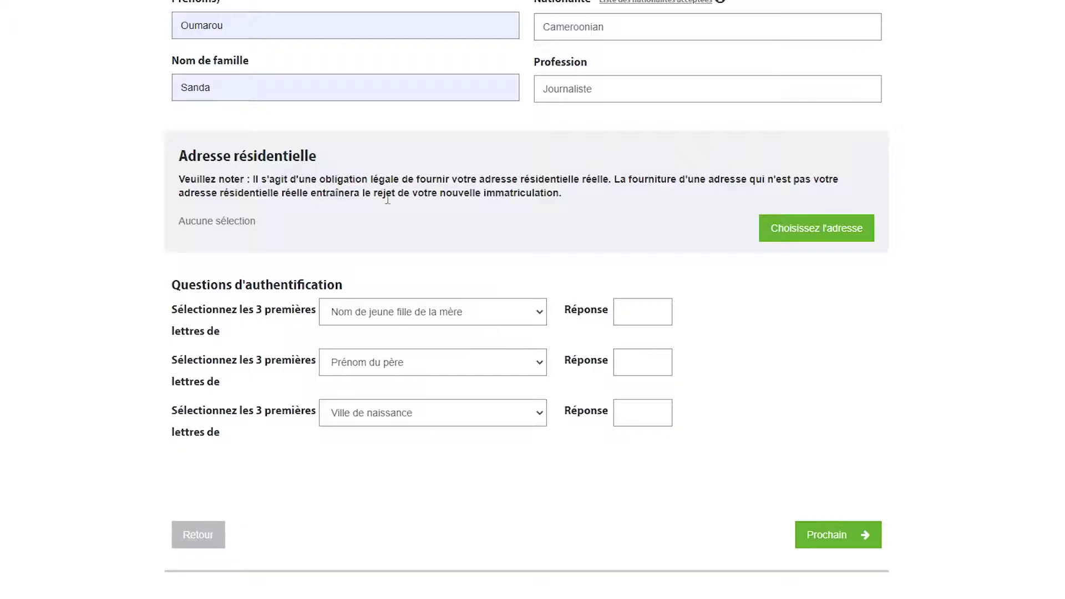
left_click(792, 239)
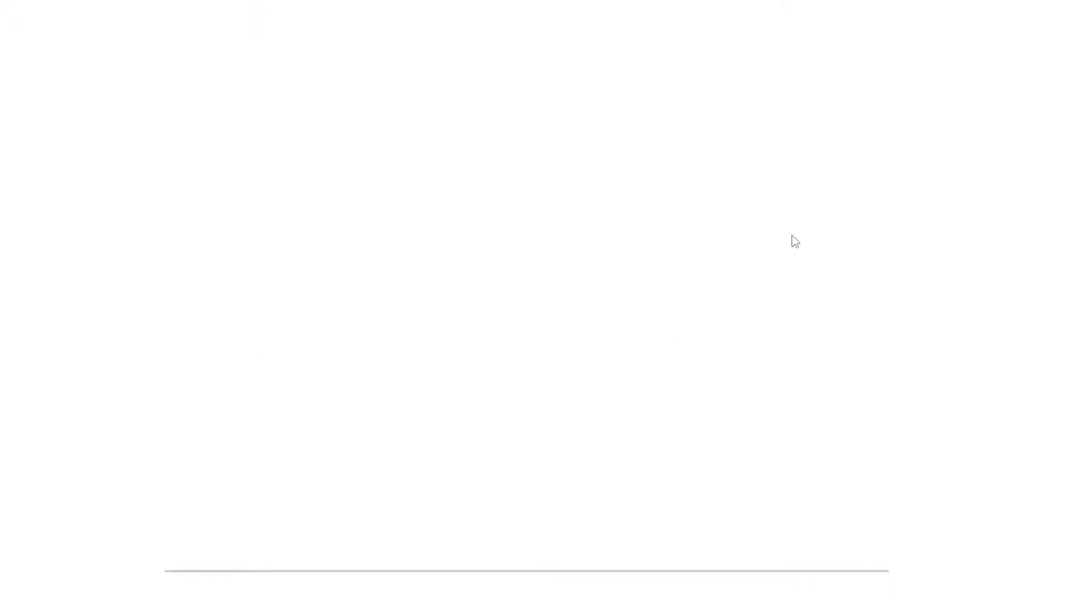
Use the recent address as residential address, enter the authentication answers, and continue
left_click(862, 204)
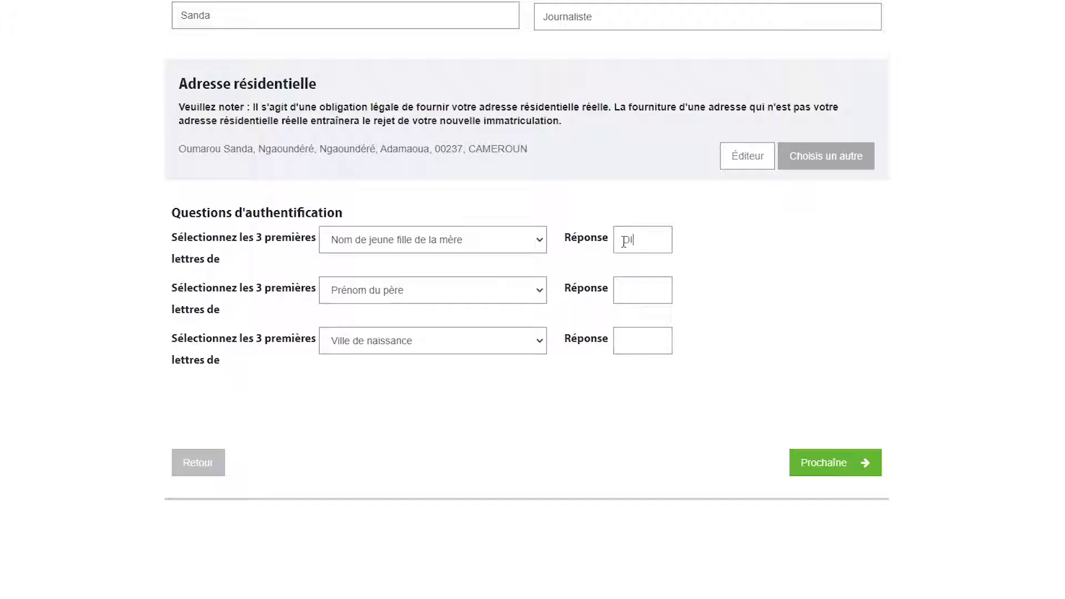
key("Tab")
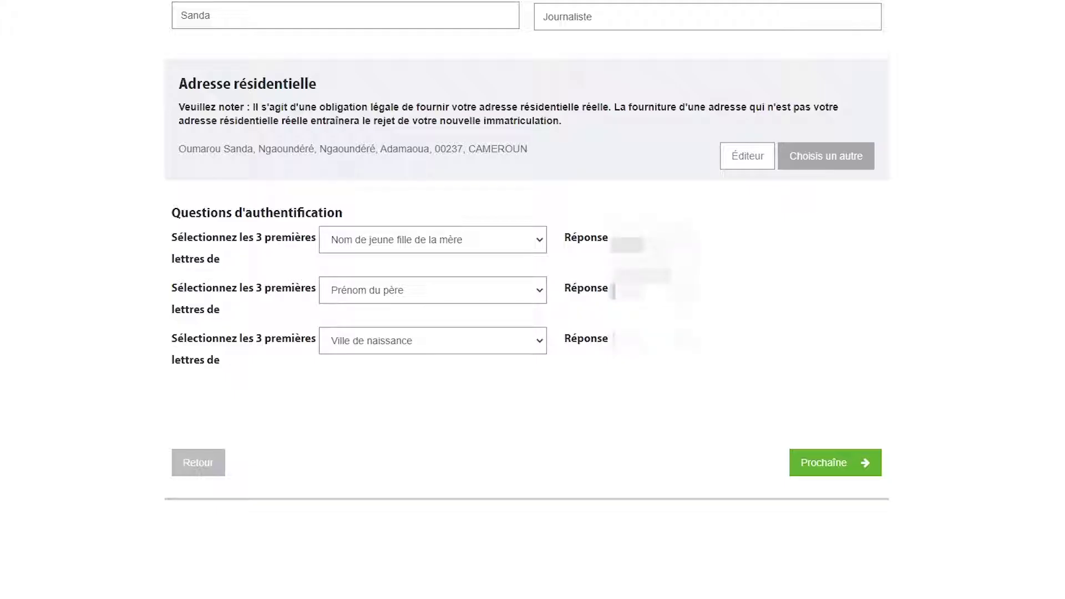
left_click(836, 467)
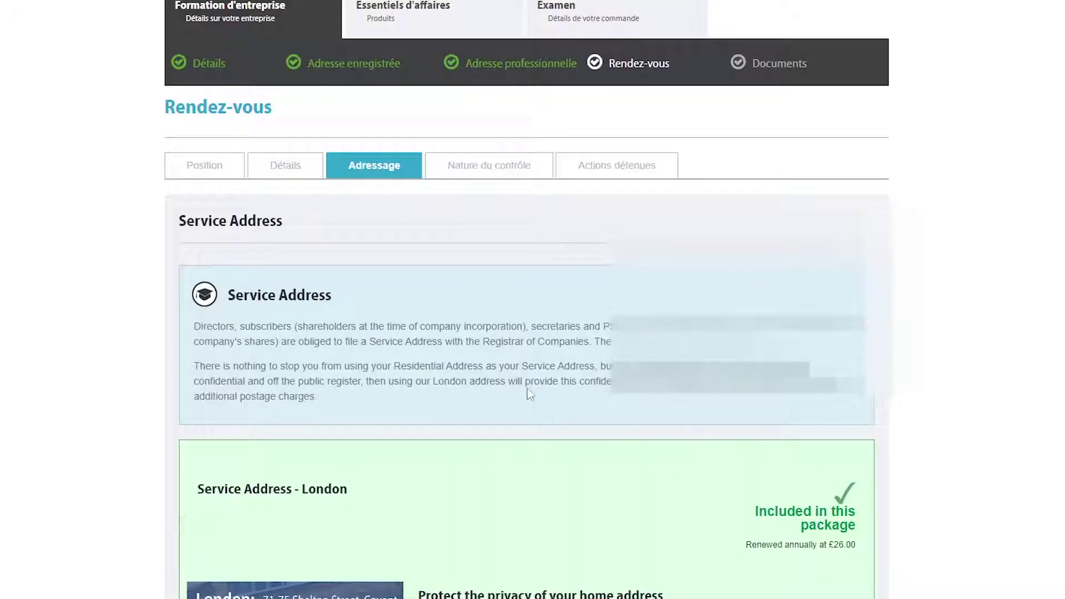
Forward mail from the London service address to the recently used residential address
scroll(527, 389, "down", 5)
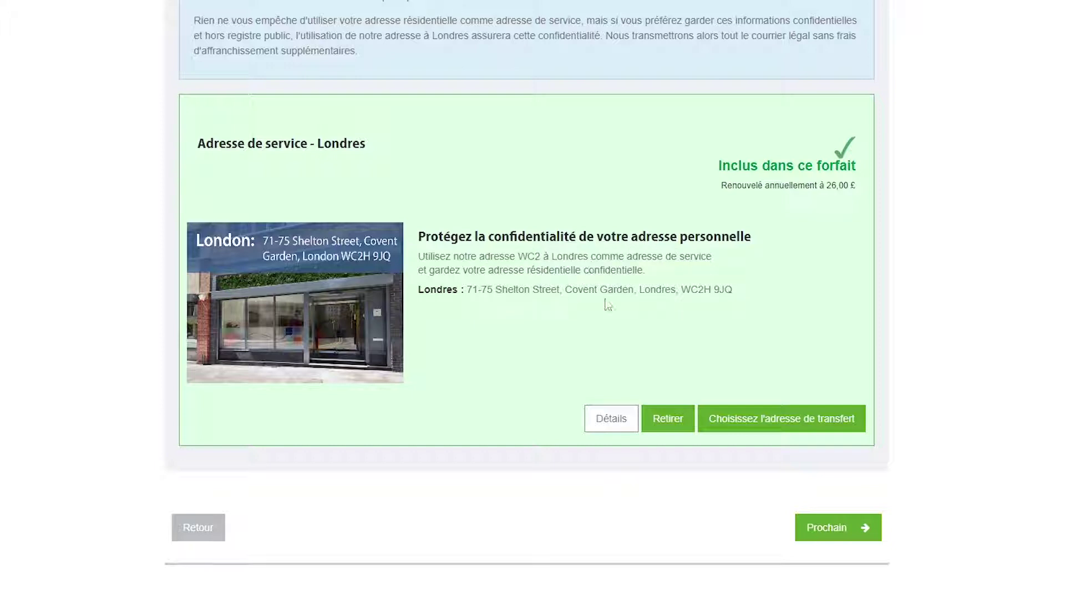
left_click(766, 420)
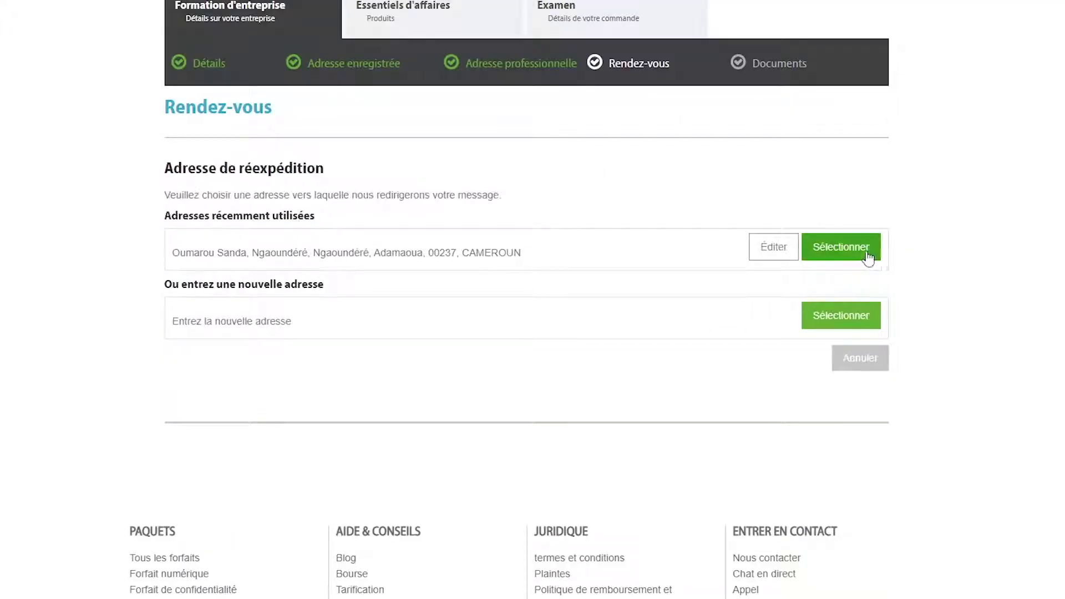
left_click(866, 253)
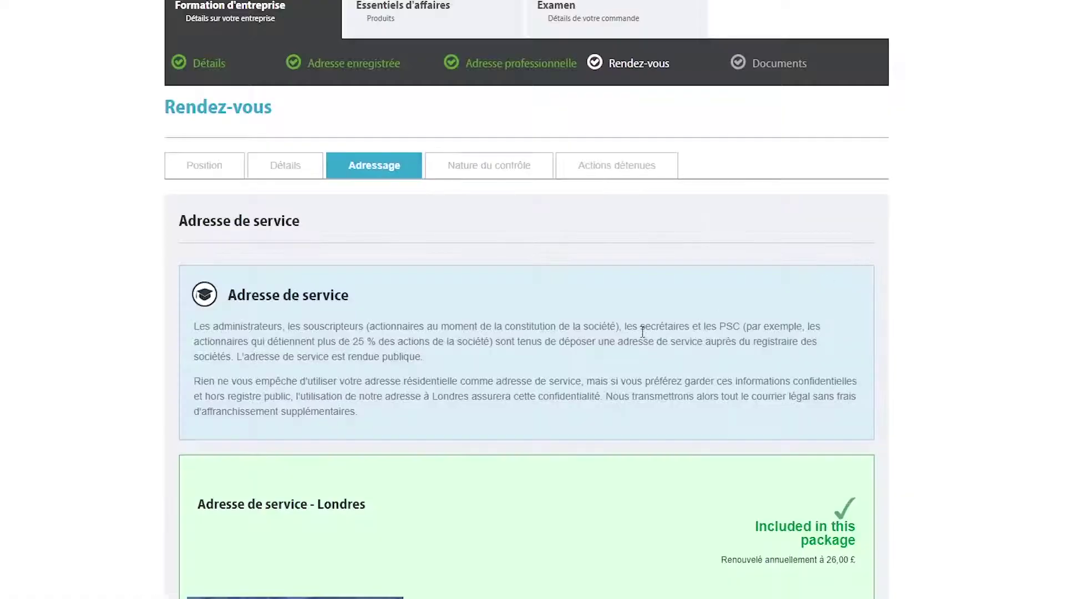
scroll(642, 332, "down", 10)
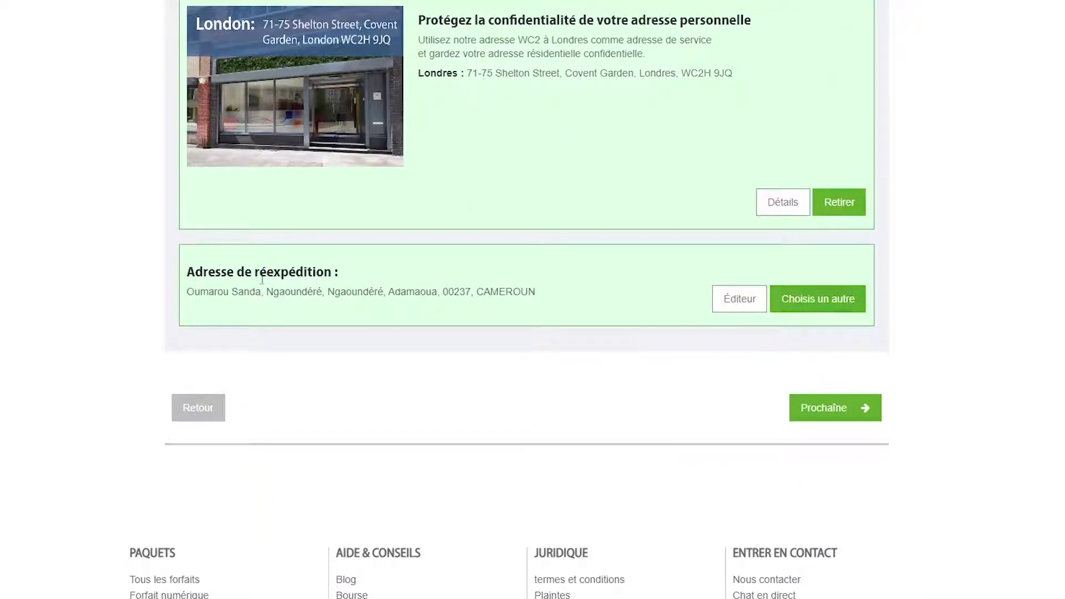
left_click(829, 407)
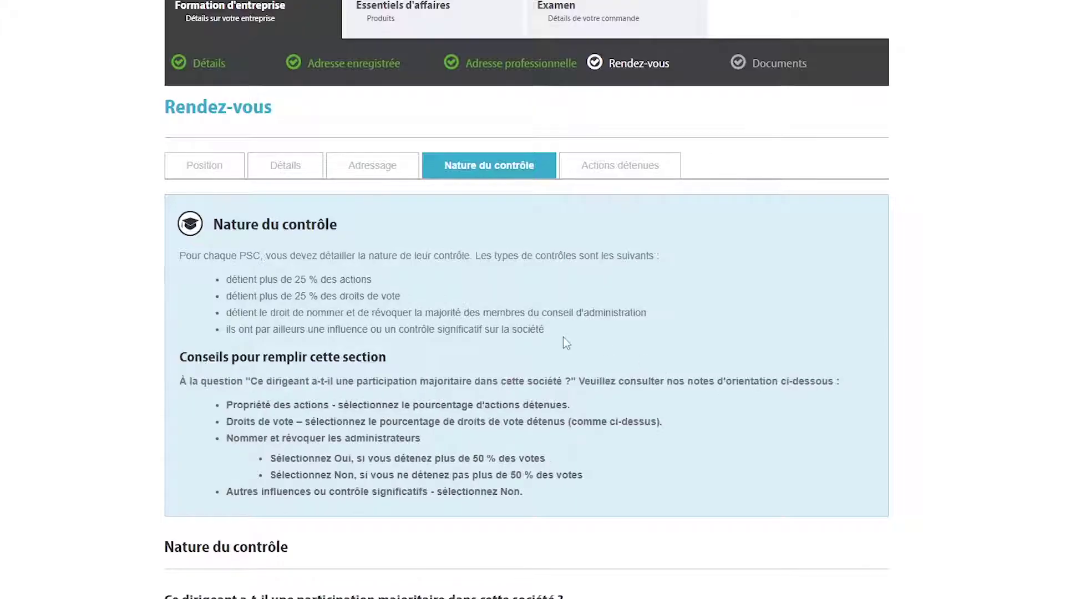
Answer Oui to the officer's power to appoint the board majority
scroll(304, 287, "down", 5)
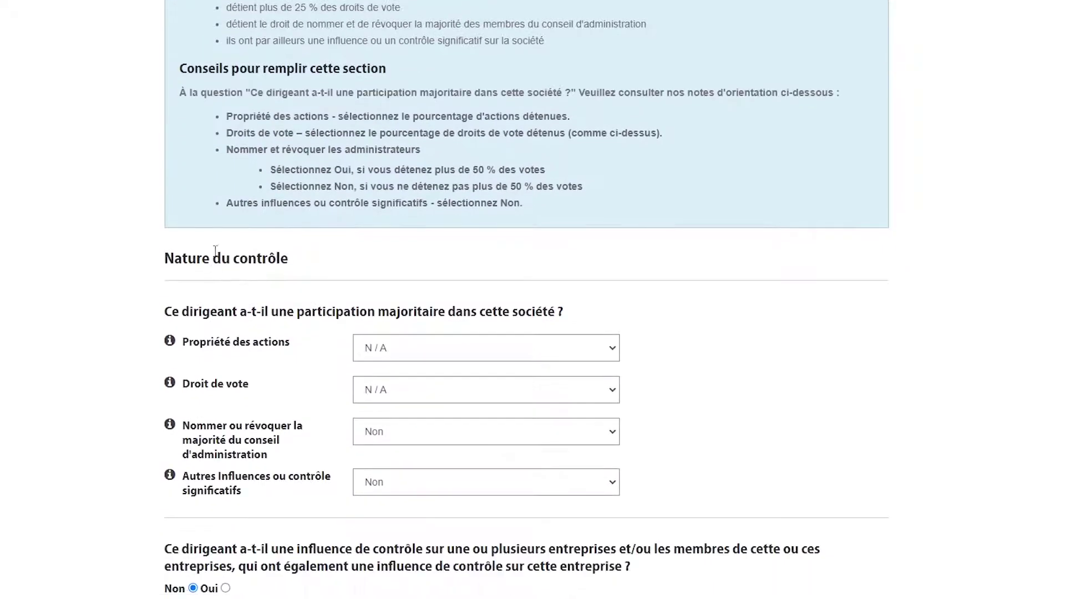
scroll(110, 244, "up", 4)
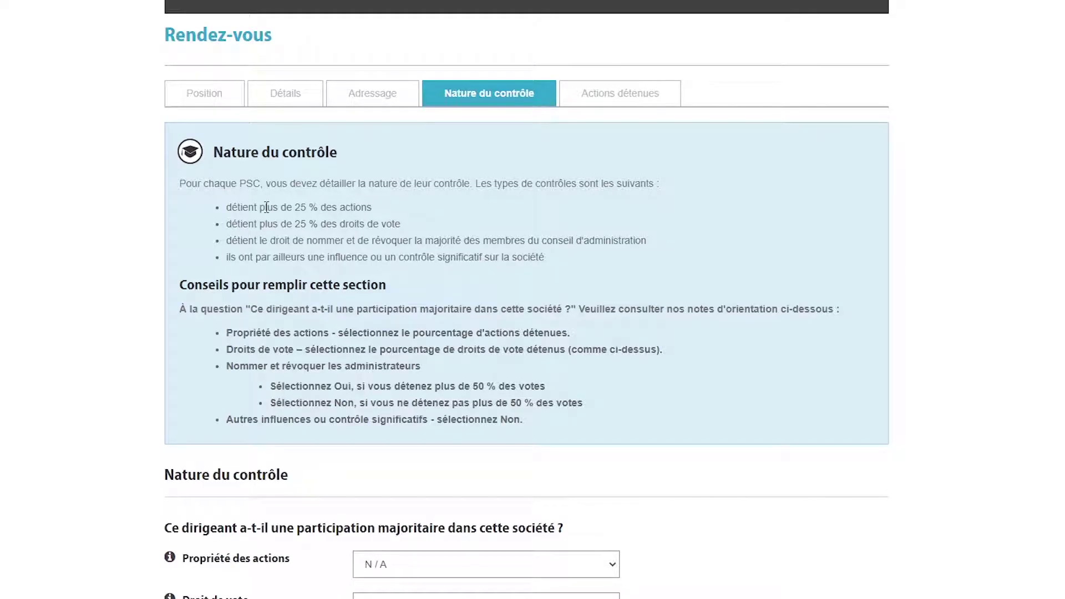
scroll(238, 210, "down", 7)
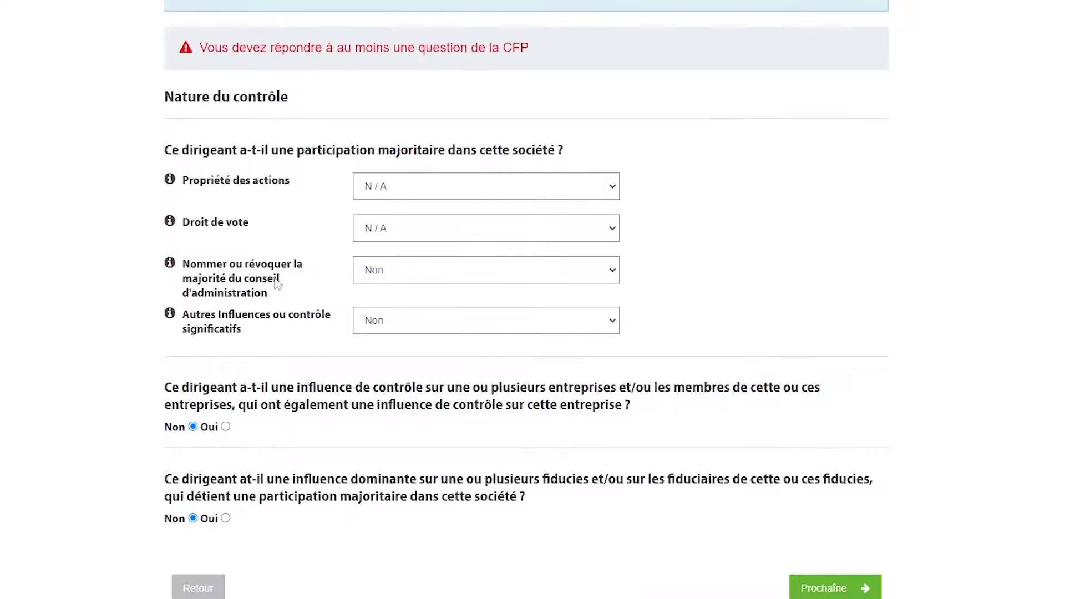
left_click(382, 273)
left_click(386, 304)
Set share ownership and voting rights to 75 % ou plus, keep other influence at Non, continue
left_click(387, 238)
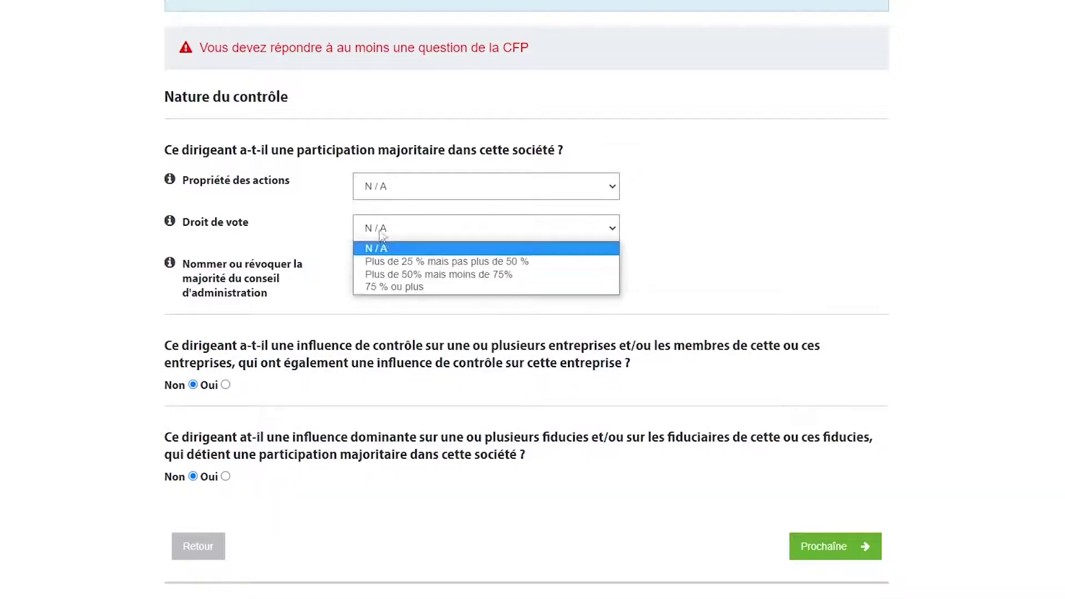
left_click(386, 187)
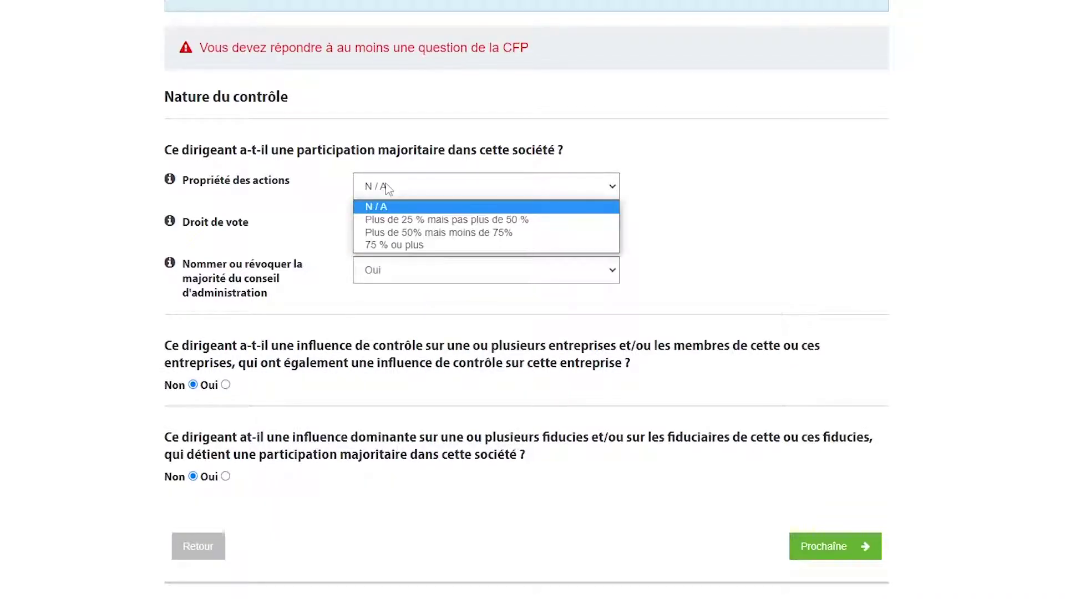
left_click(405, 244)
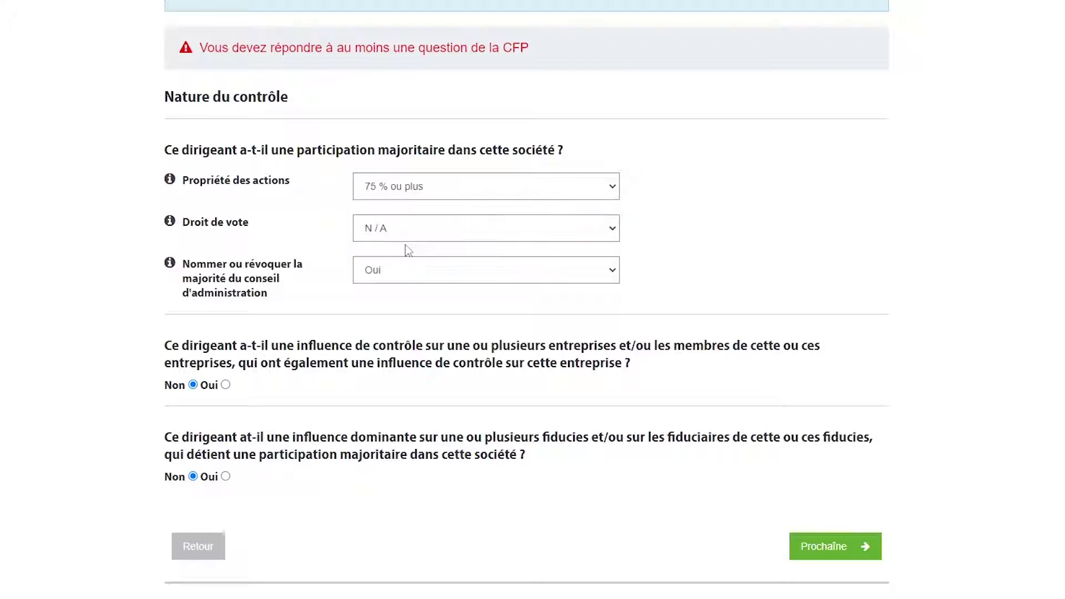
left_click(406, 237)
left_click(409, 287)
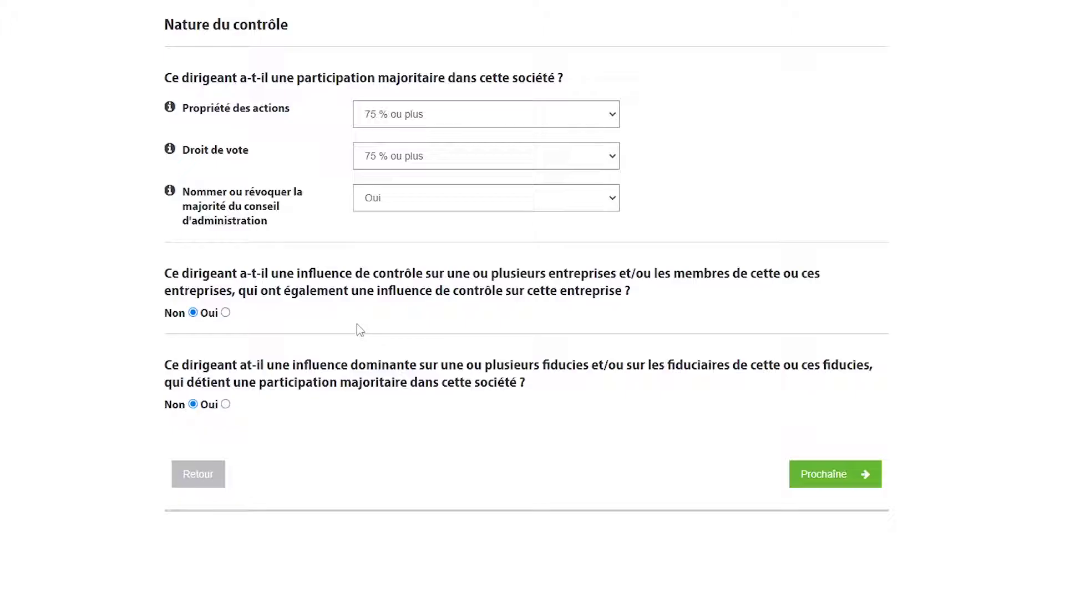
left_click(225, 312)
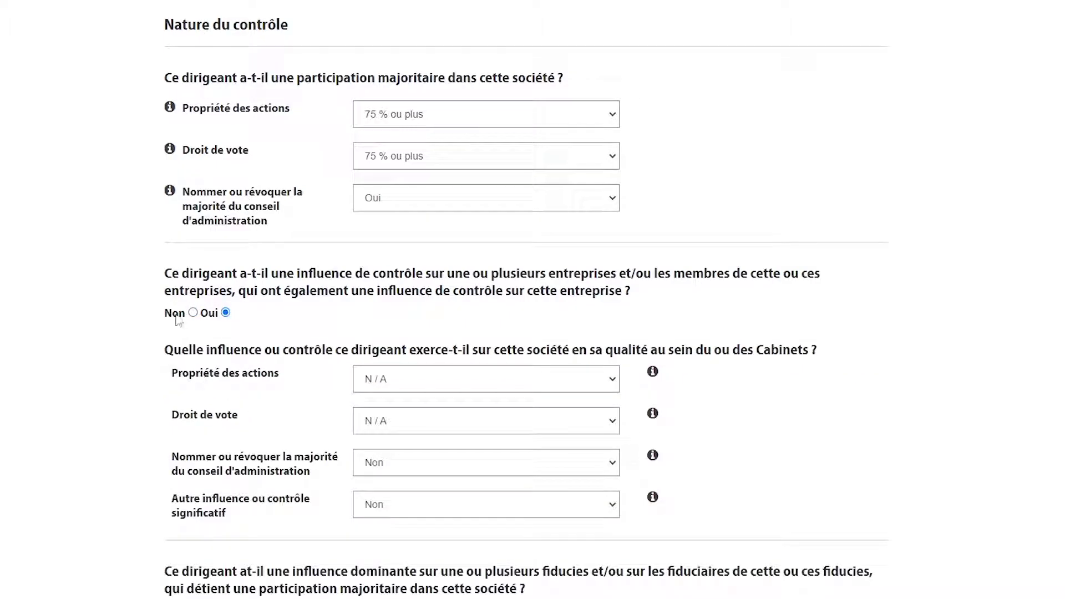
left_click(193, 312)
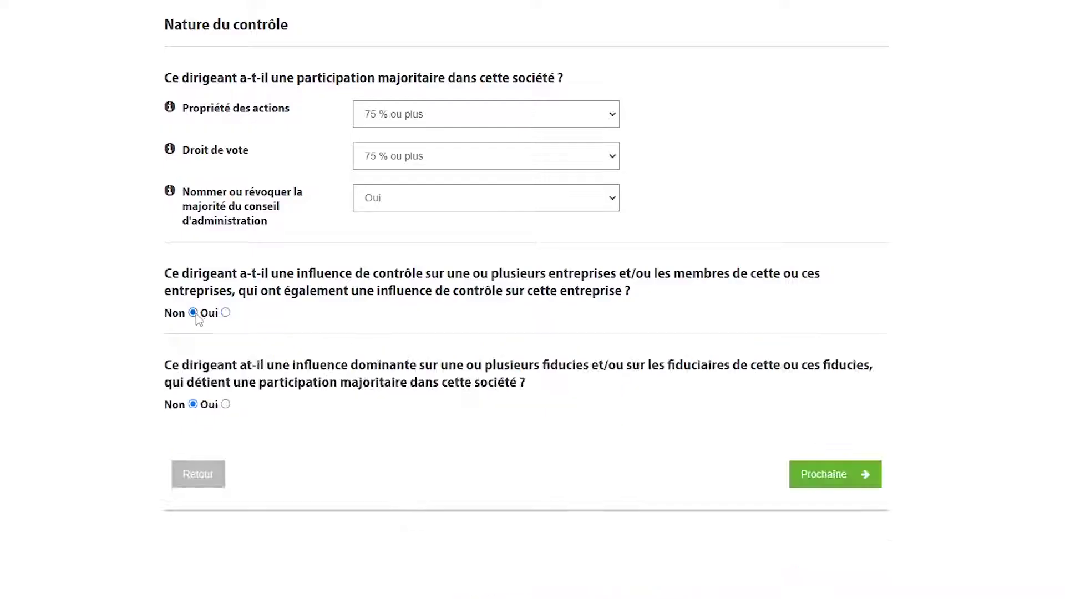
scroll(820, 283, "down", 4)
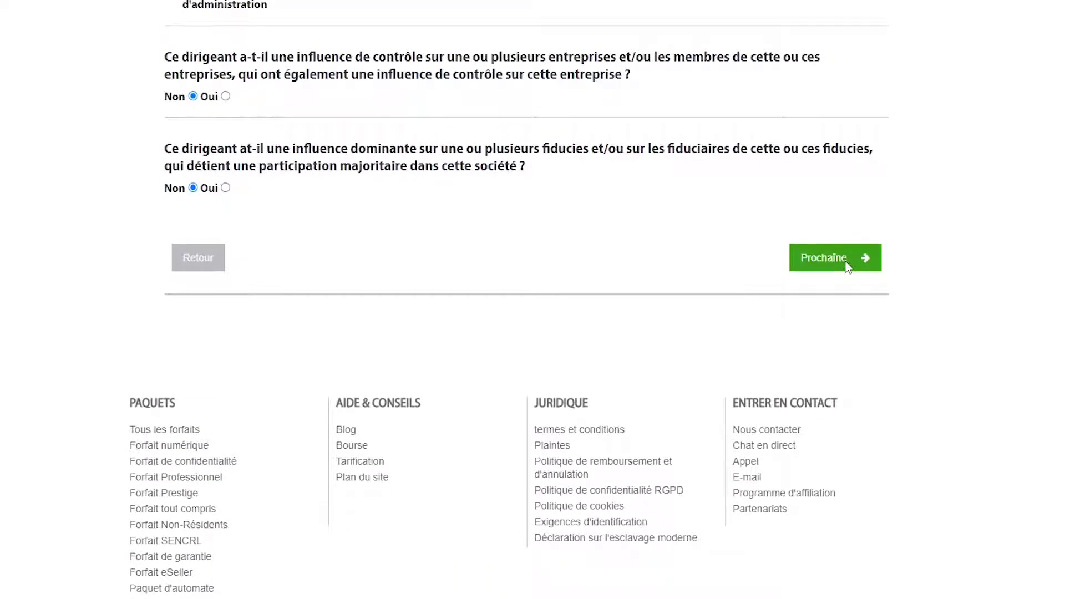
left_click(846, 265)
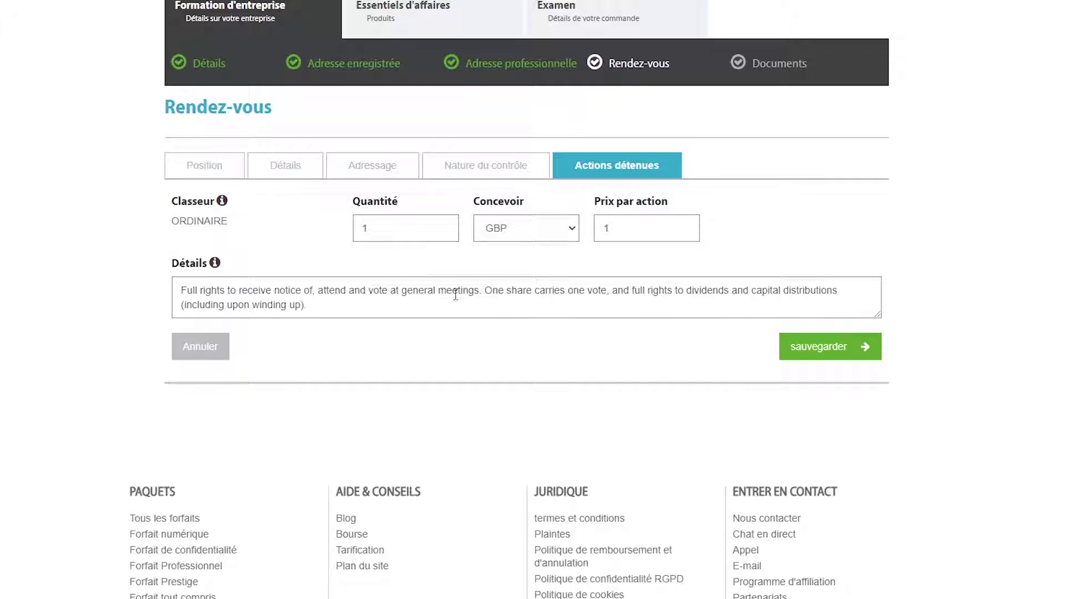
Save the one ORDINAIRE share at 1 GBP and save the appointments through to Documents
left_click(830, 350)
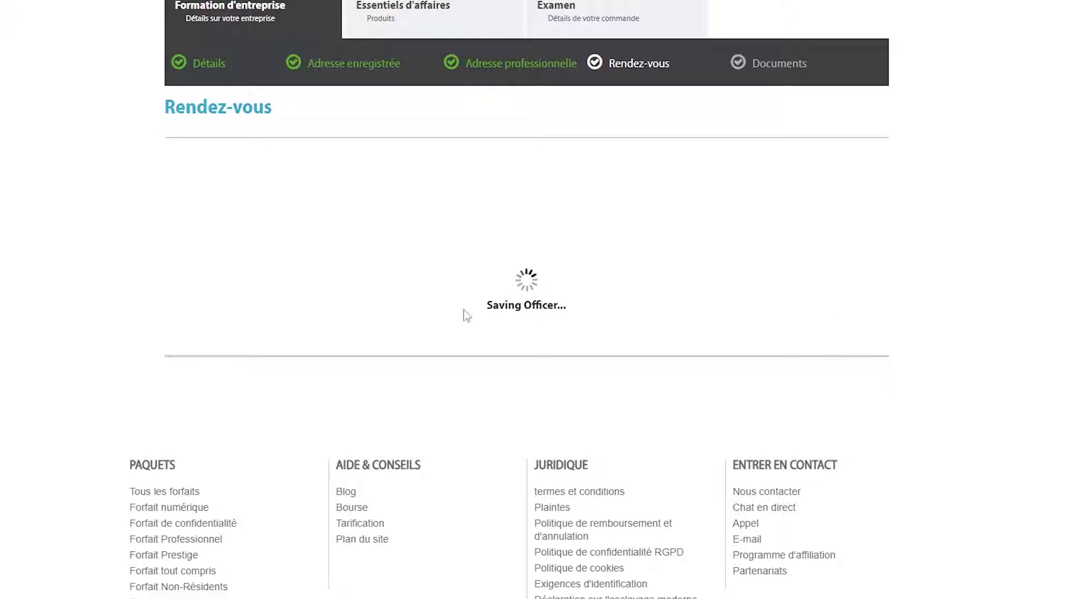
scroll(117, 220, "down", 6)
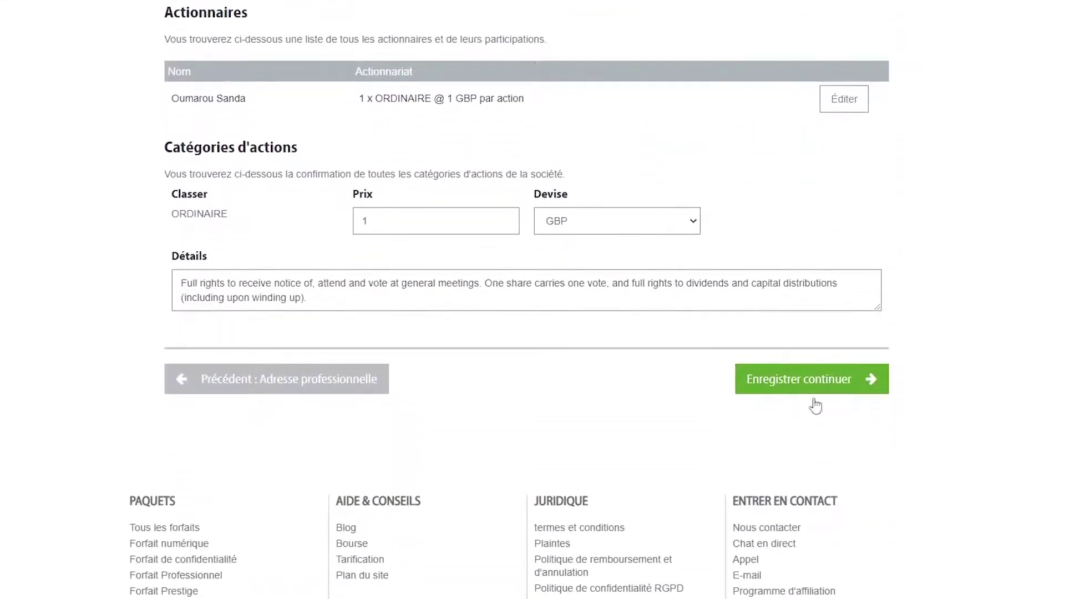
left_click(813, 405)
scroll(727, 371, "down", 10)
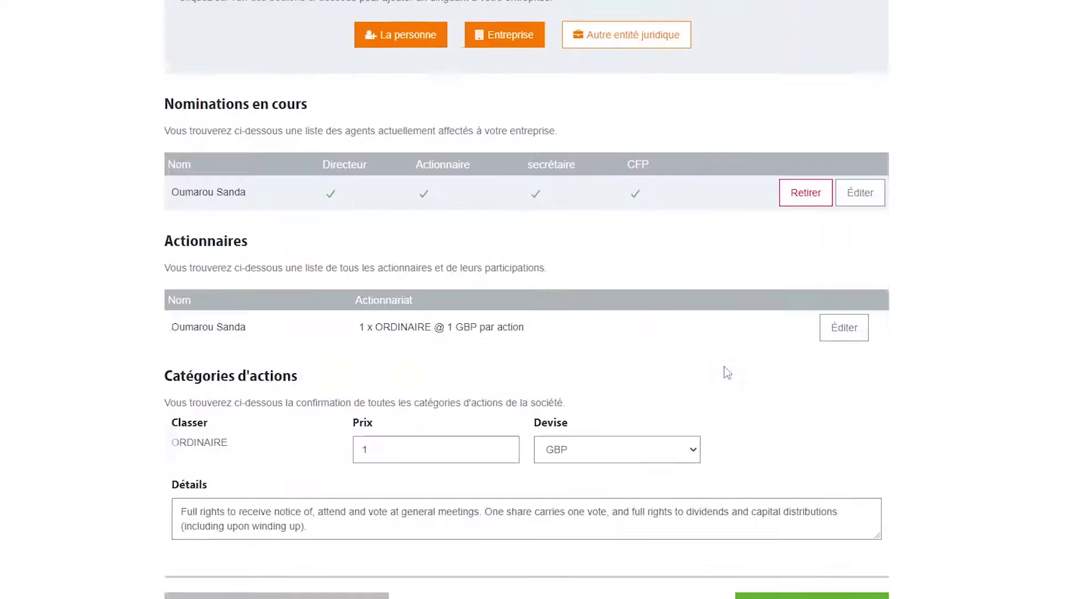
left_click(790, 451)
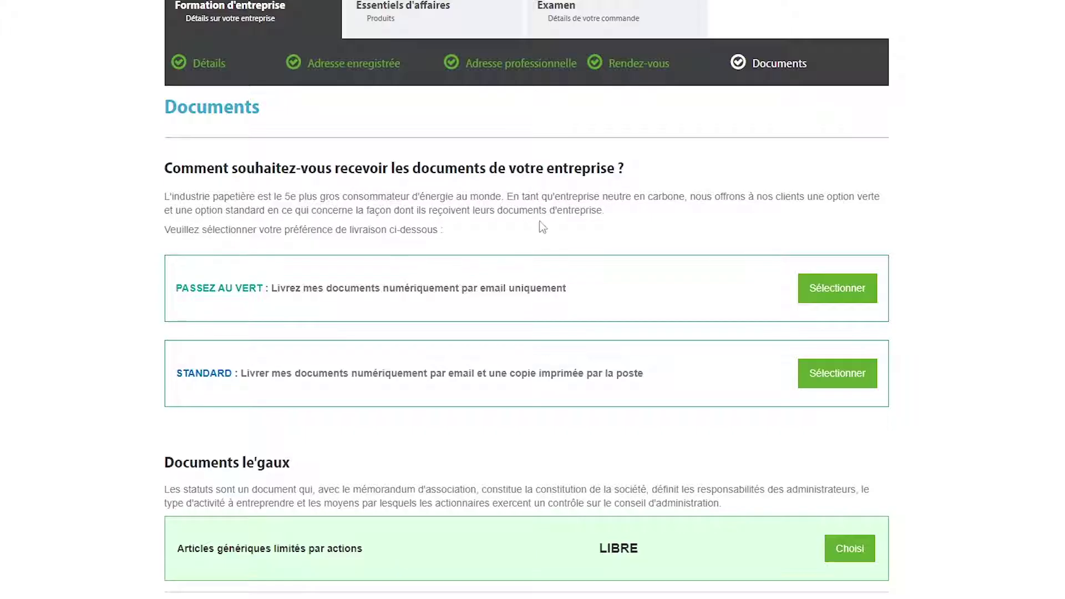
Choose PASSEZ AU VERT email-only delivery, keep the free generic articles, and save the Documents step
scroll(339, 300, "down", 1)
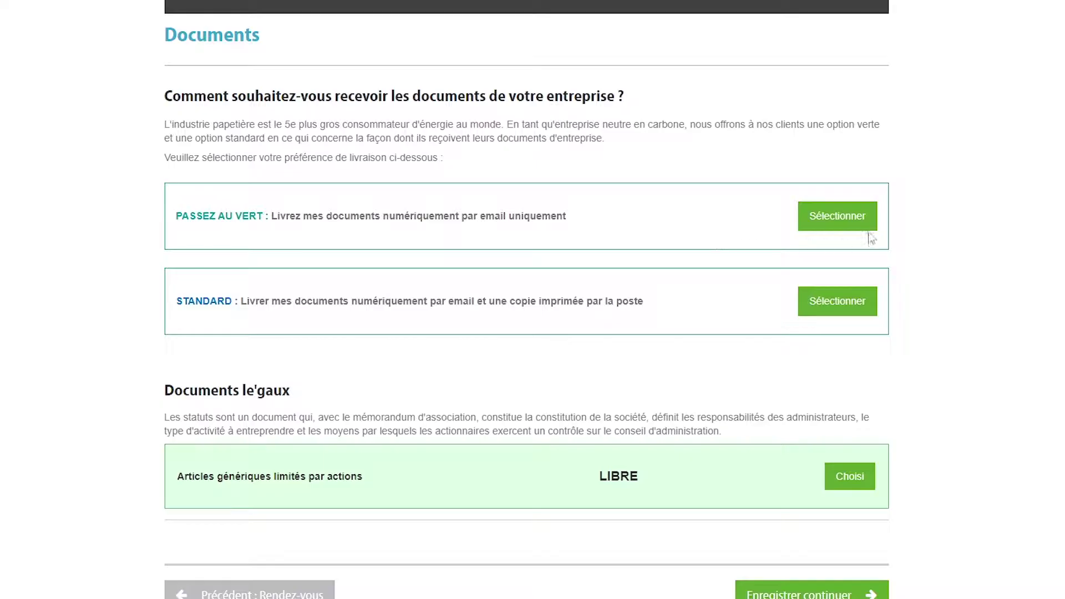
left_click(835, 226)
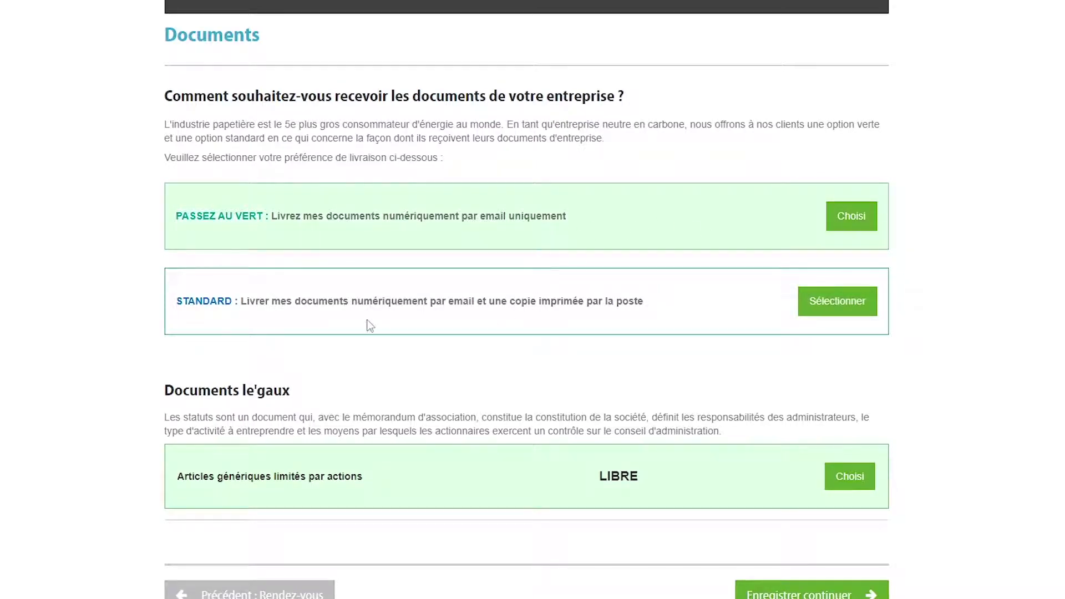
scroll(850, 338, "down", 3)
left_click(850, 337)
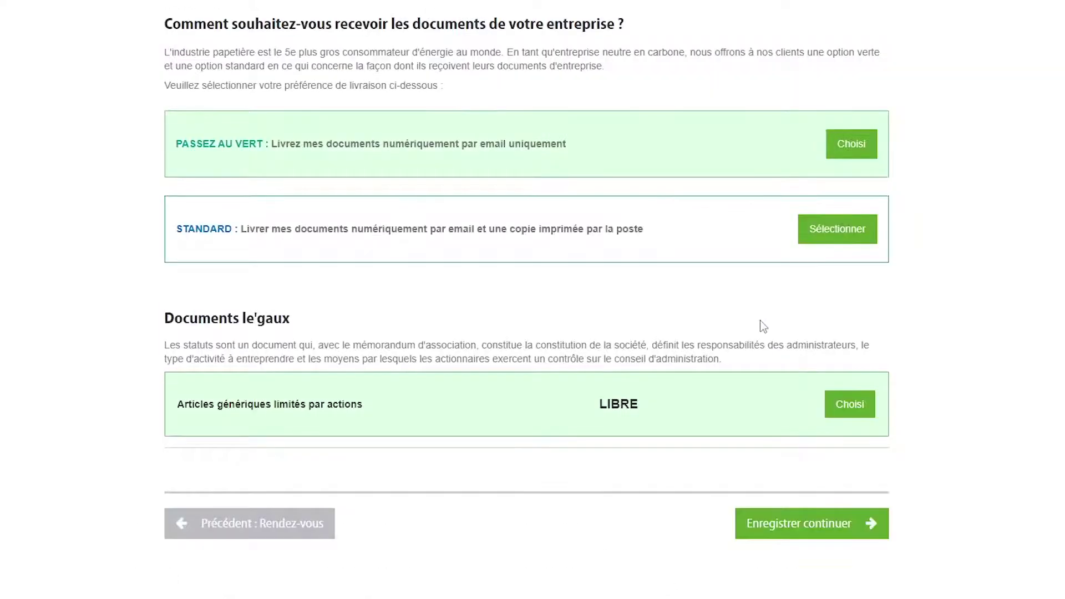
scroll(760, 324, "down", 3)
left_click(801, 382)
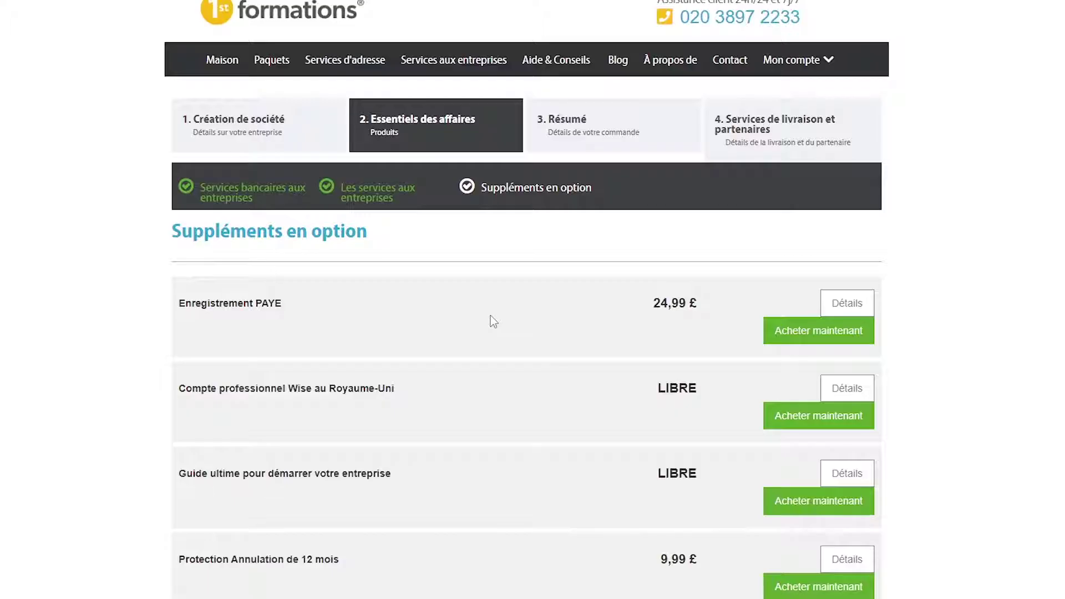
Add the free Wise UK Business Account and save the optional extras step
scroll(491, 317, "down", 3)
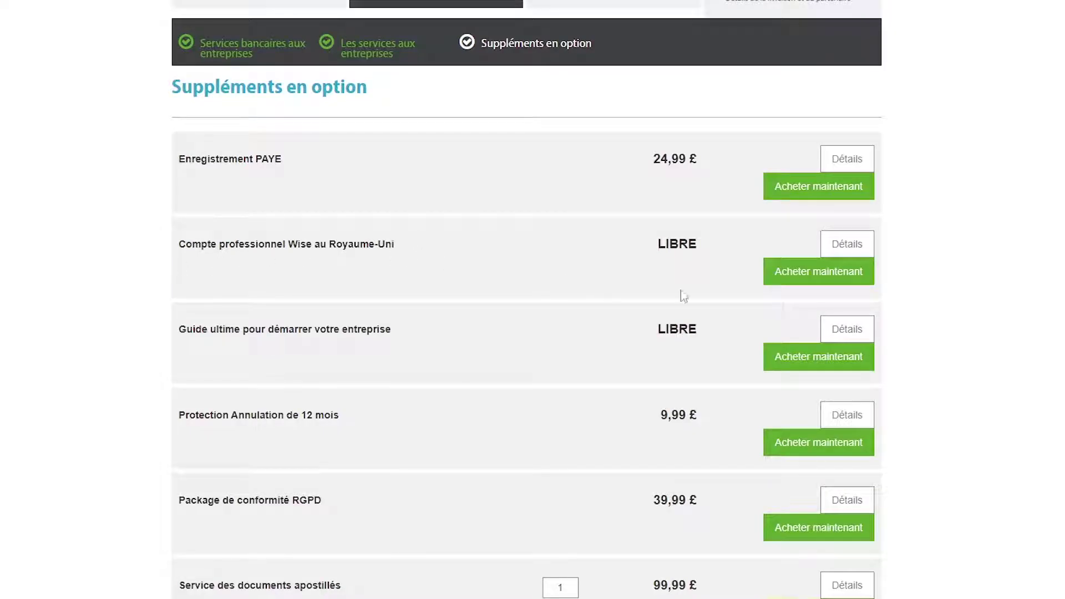
left_click(819, 273)
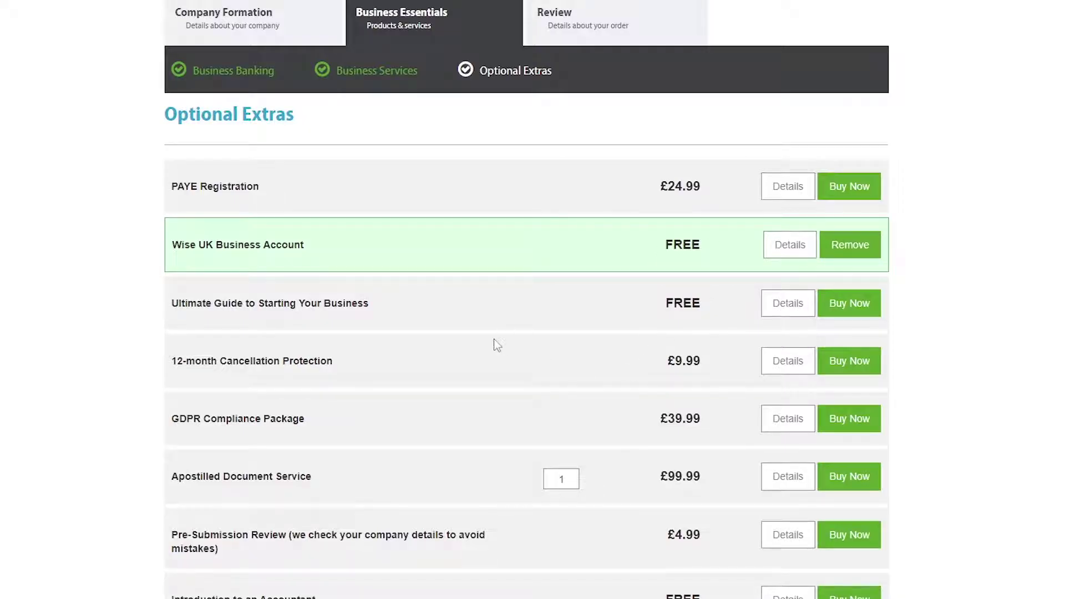
scroll(493, 344, "down", 5)
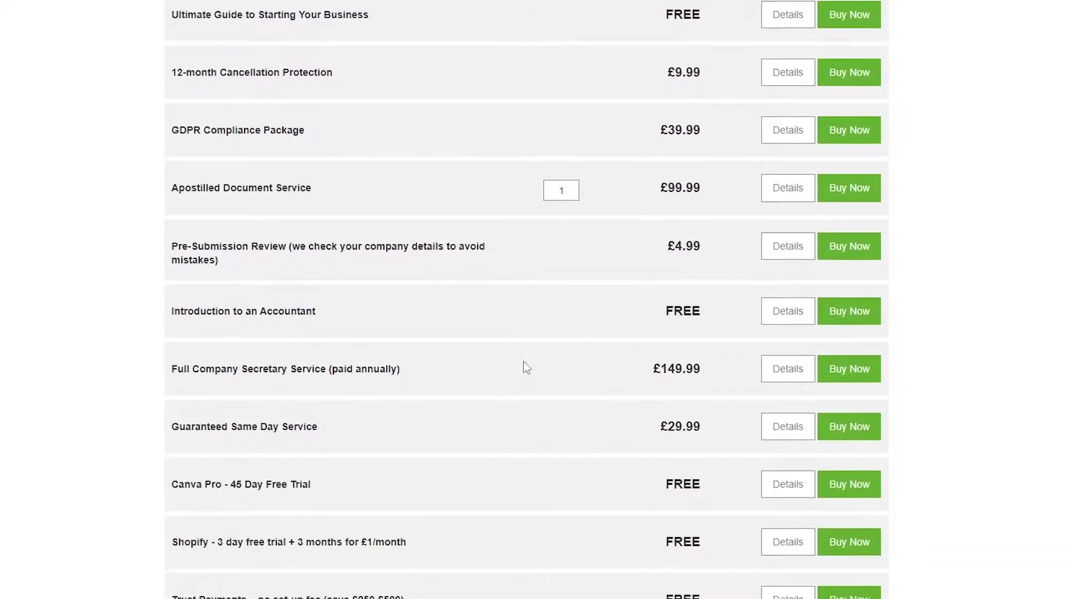
scroll(526, 367, "down", 5)
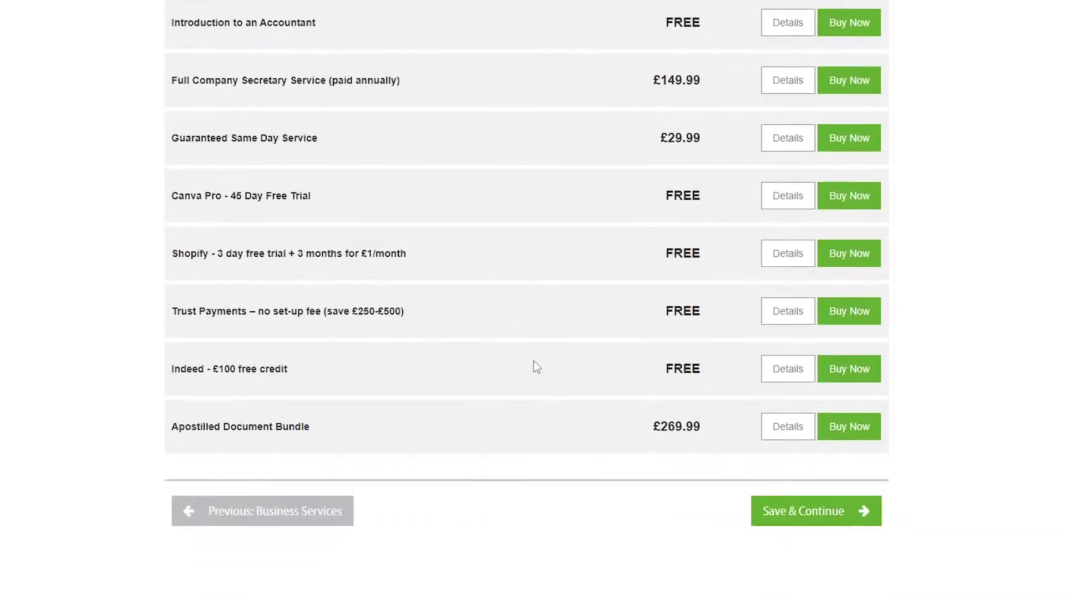
scroll(533, 361, "up", 6)
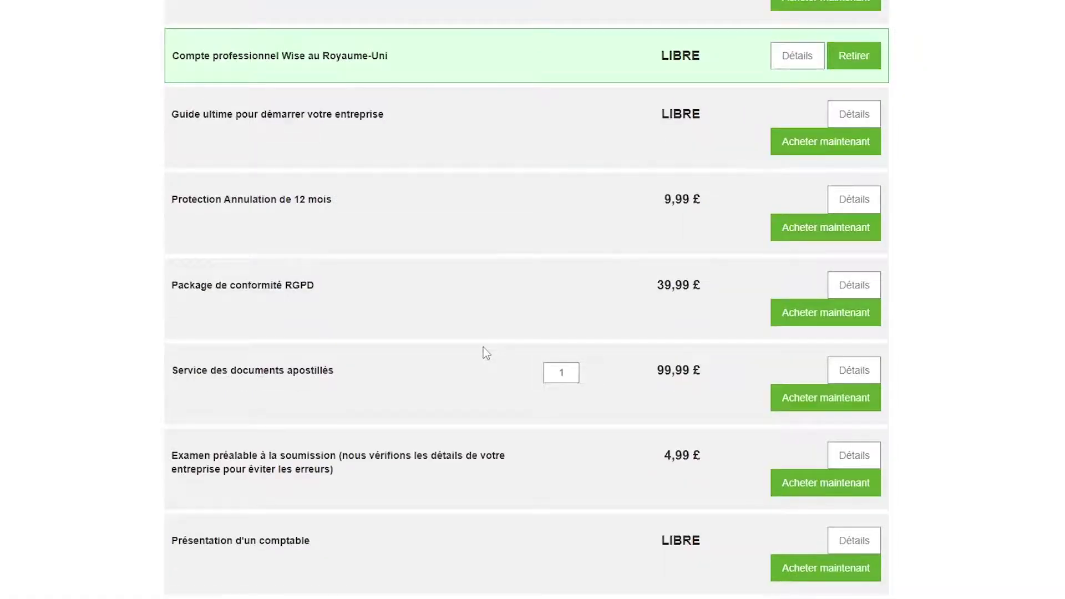
scroll(486, 352, "down", 14)
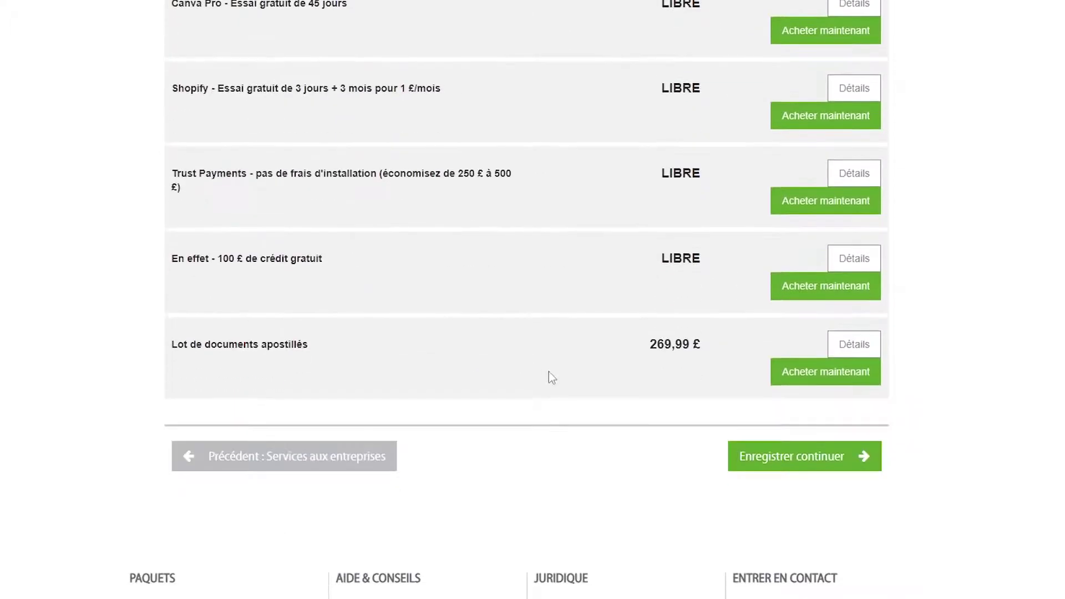
left_click(788, 465)
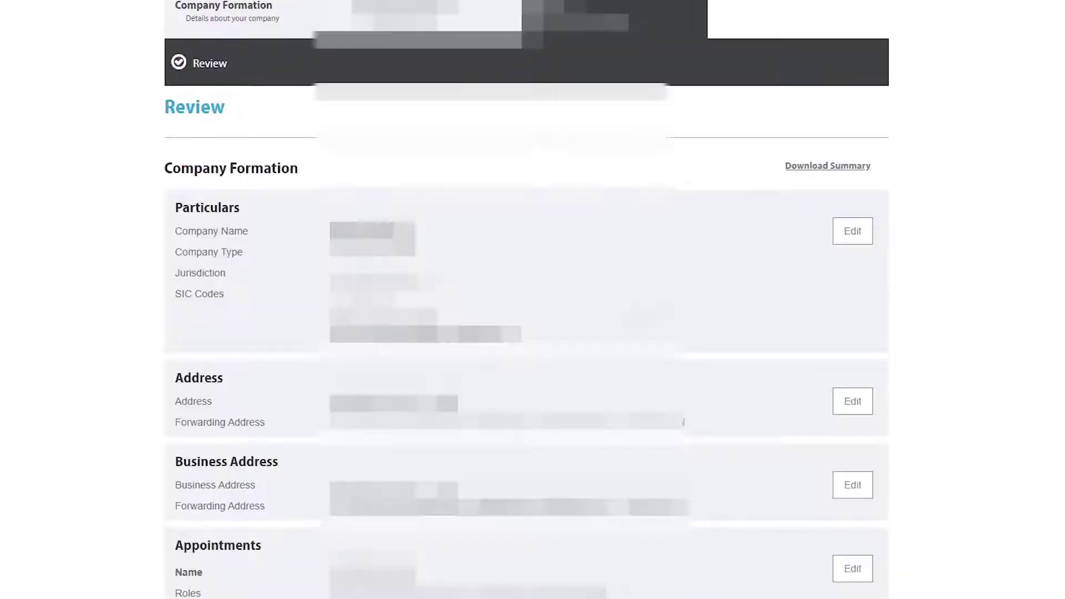
Download the WENDOOKA LTD order summary from the Review page and dismiss the download dialog
scroll(526, 299, "down", 4)
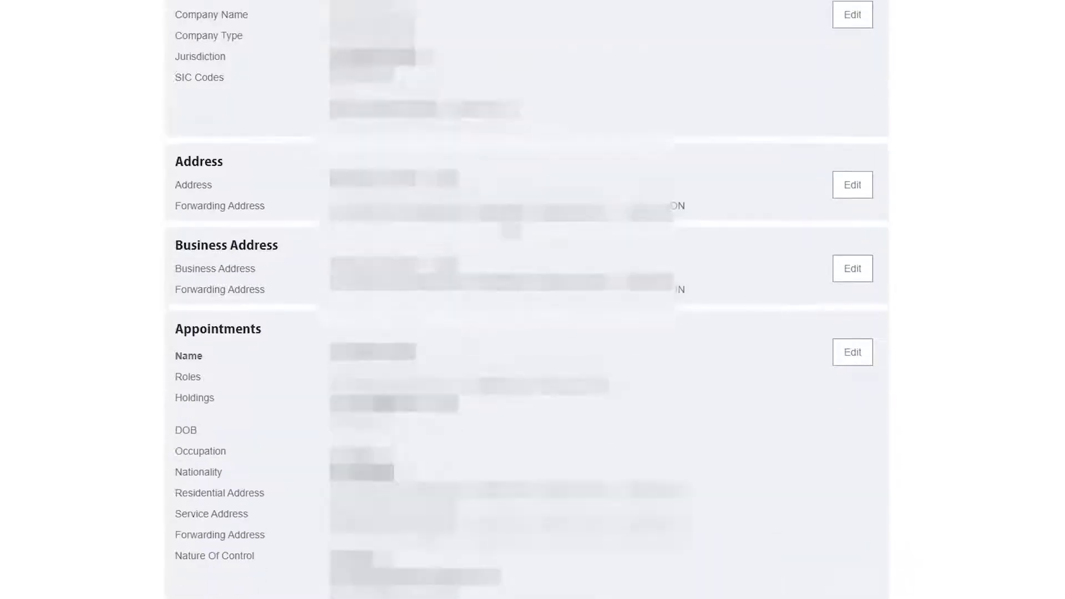
scroll(526, 299, "down", 15)
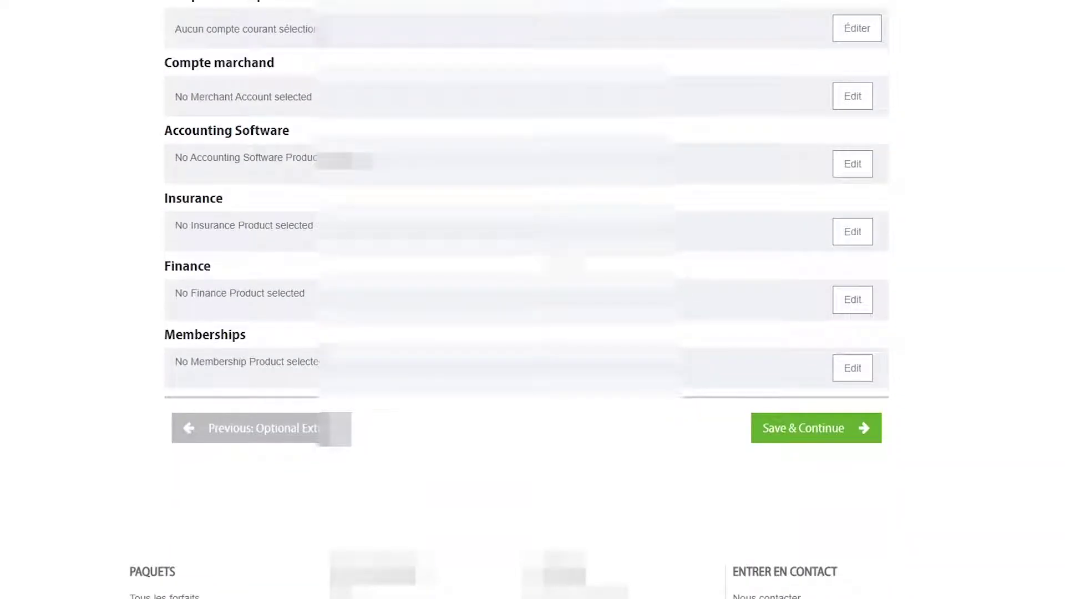
scroll(826, 311, "up", 15)
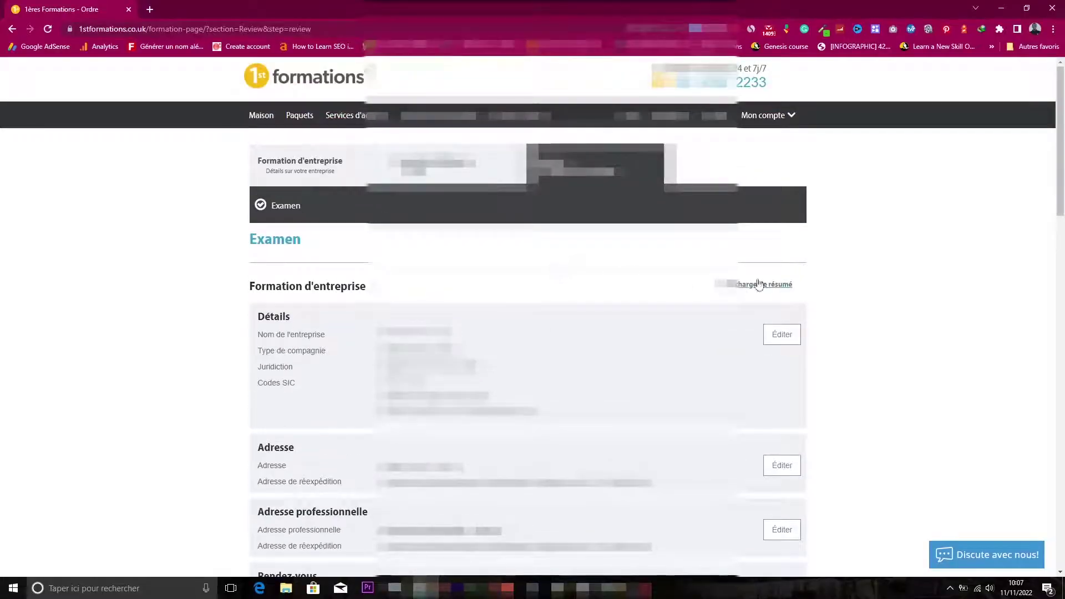
left_click(733, 285)
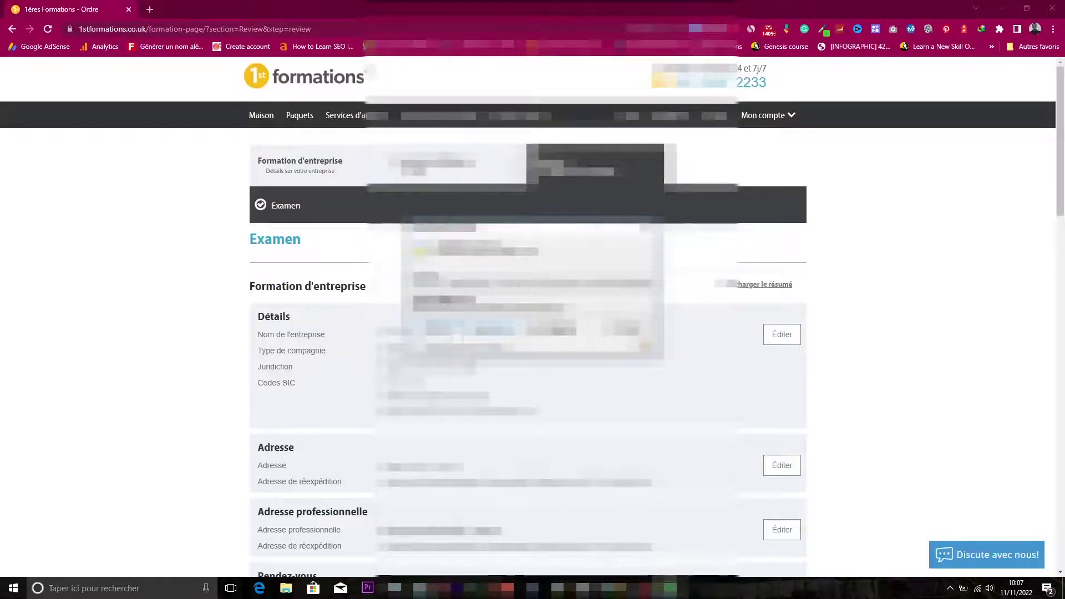
key("Return")
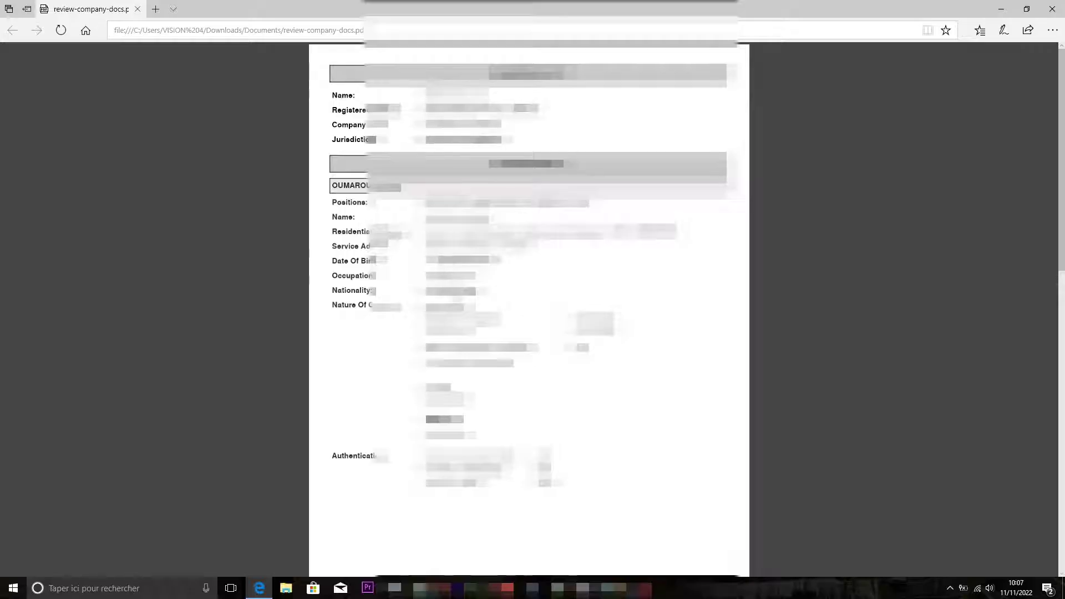
Read the two-page review-company-docs.pdf in Edge, then return to the order review page
scroll(528, 308, "down", 10)
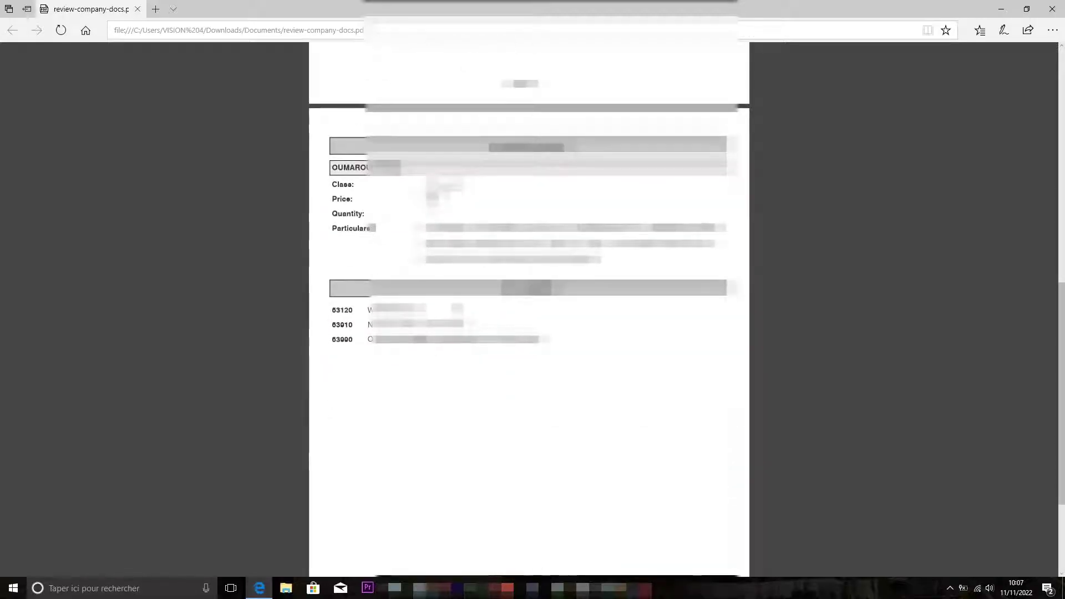
scroll(527, 308, "up", 7)
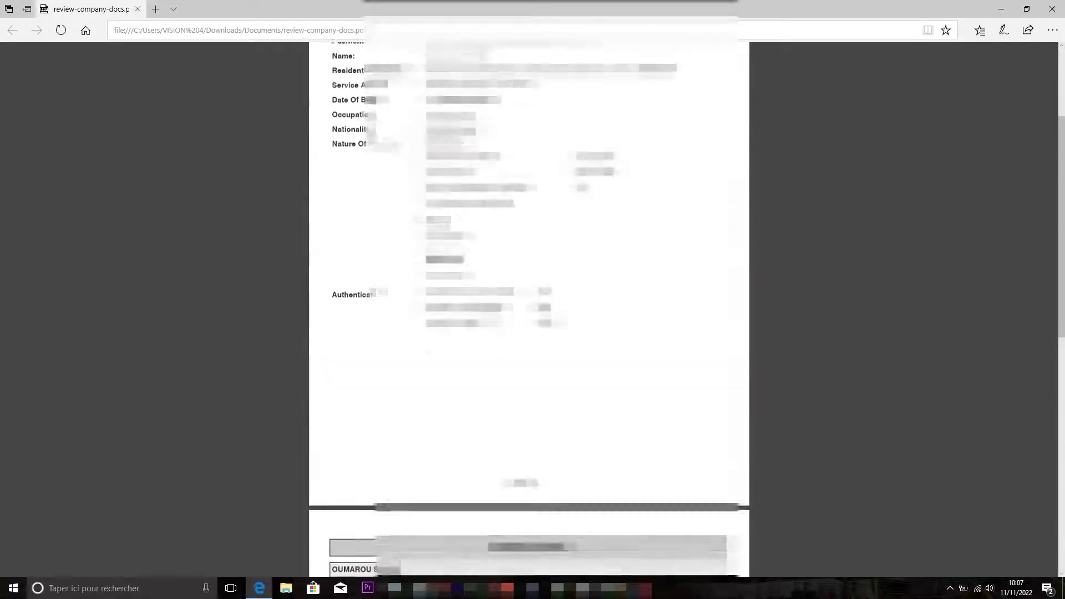
scroll(528, 308, "up", 3)
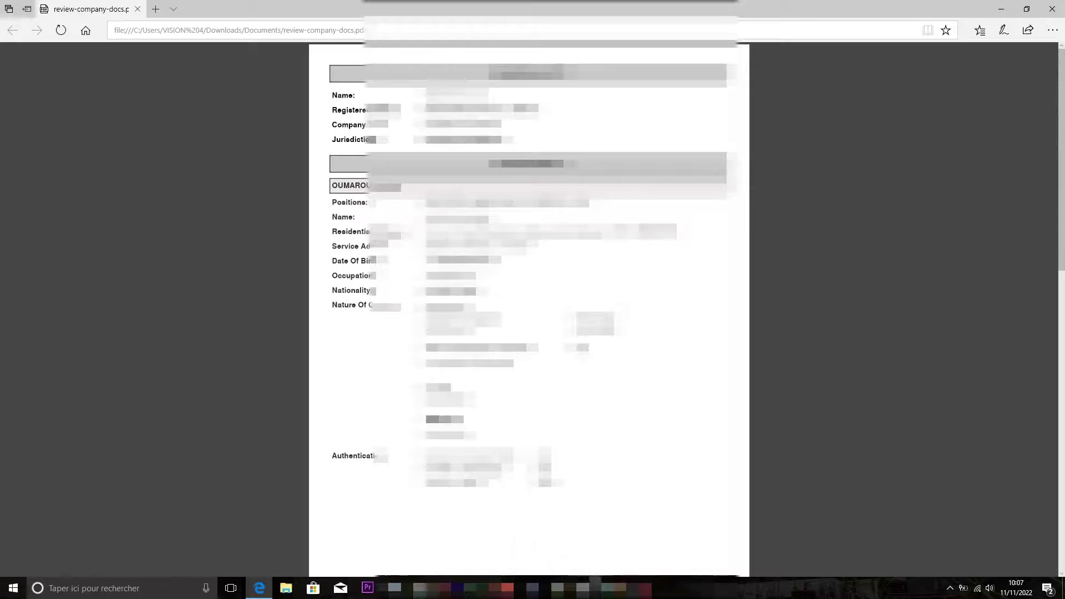
left_click(438, 588)
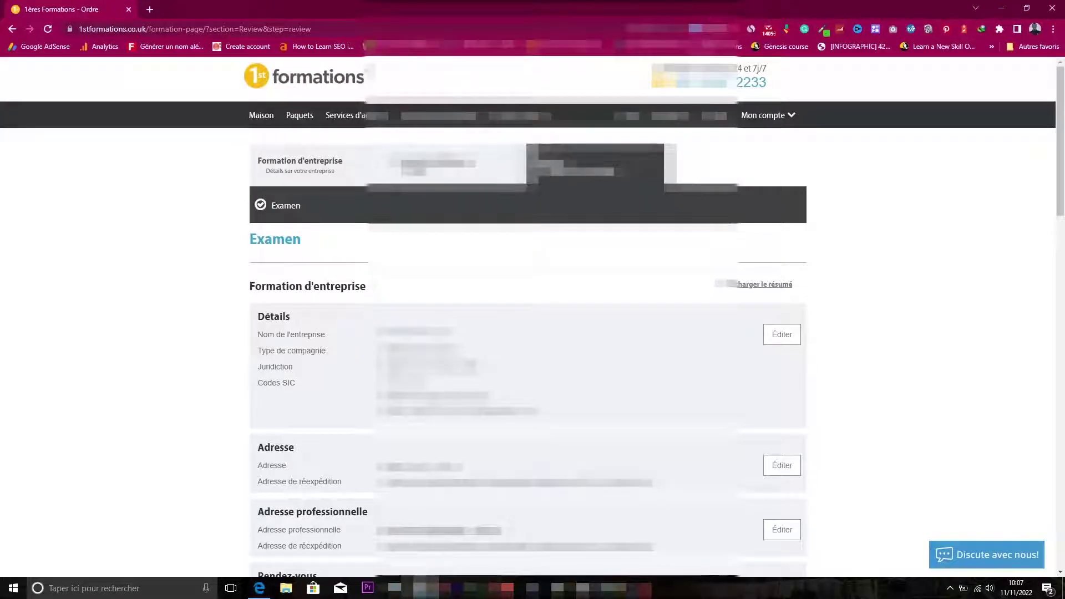
Continue from the order review to the payment page
scroll(528, 333, "down", 4)
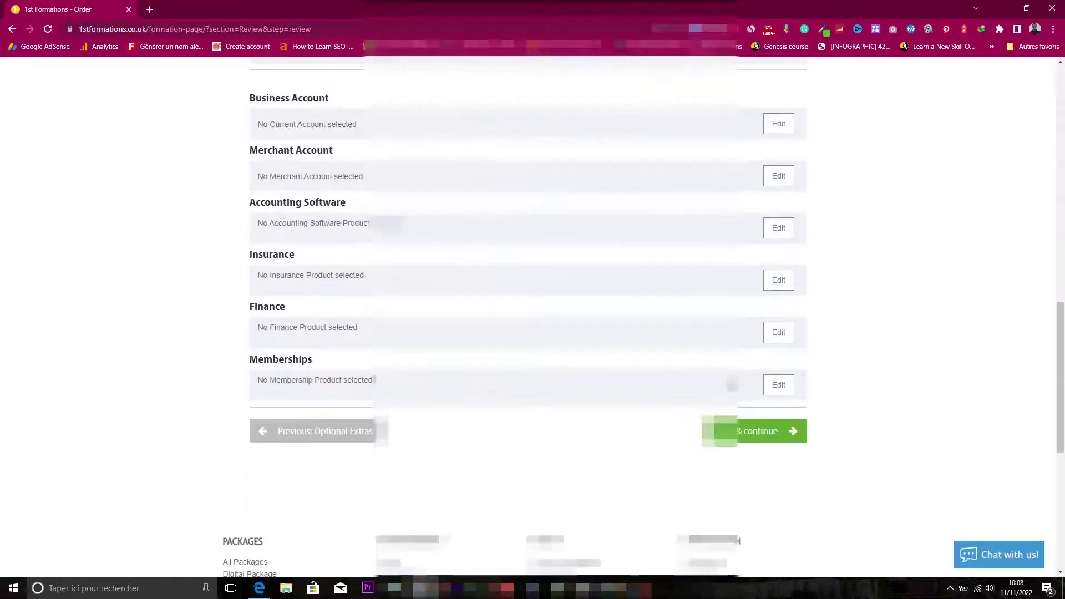
scroll(739, 368, "down", 4)
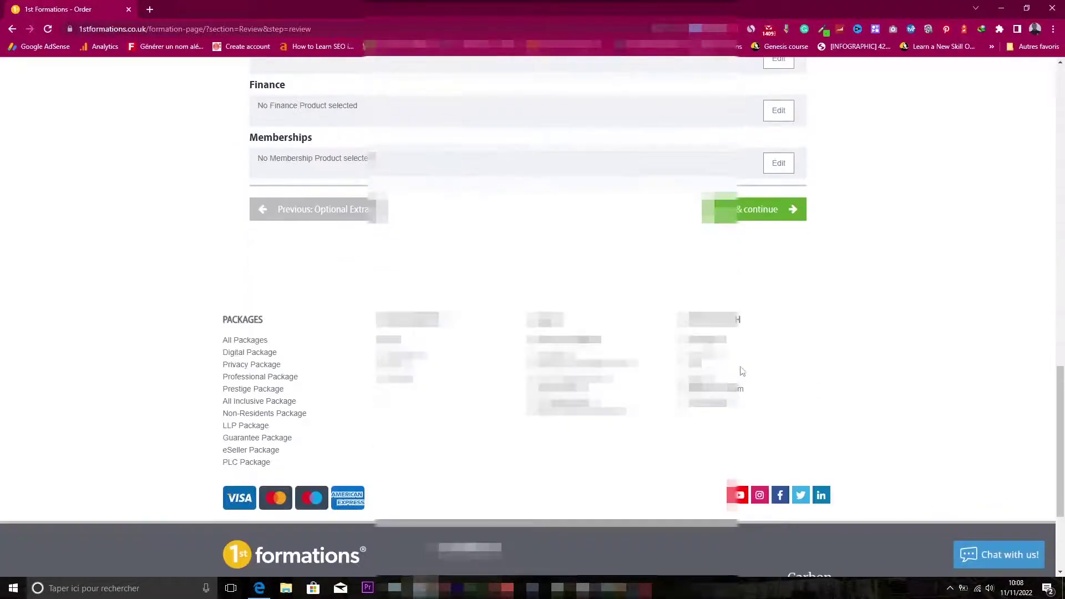
scroll(781, 387, "up", 3)
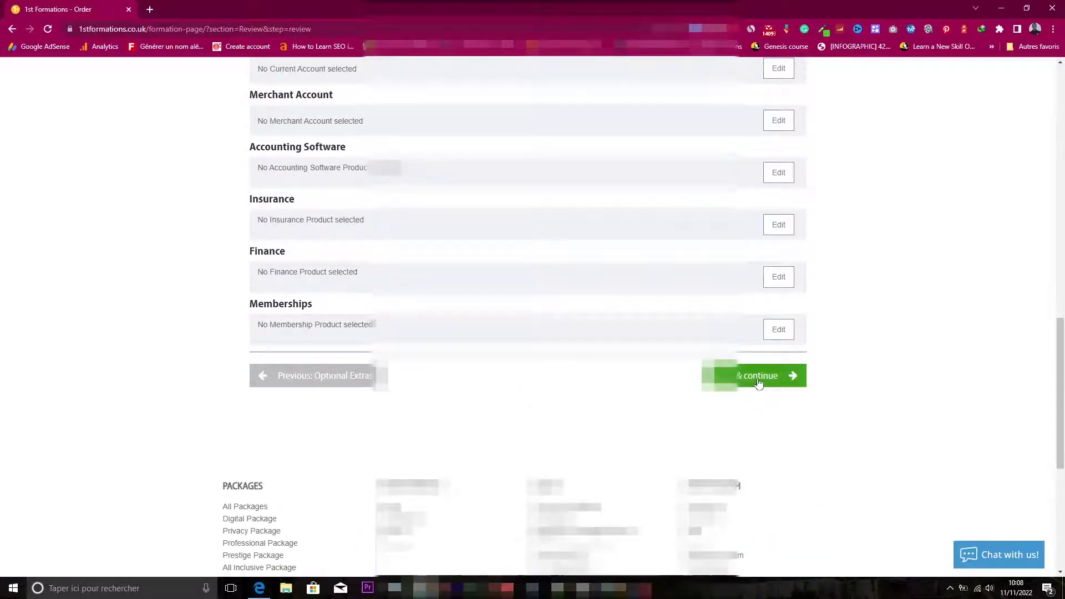
left_click(758, 384)
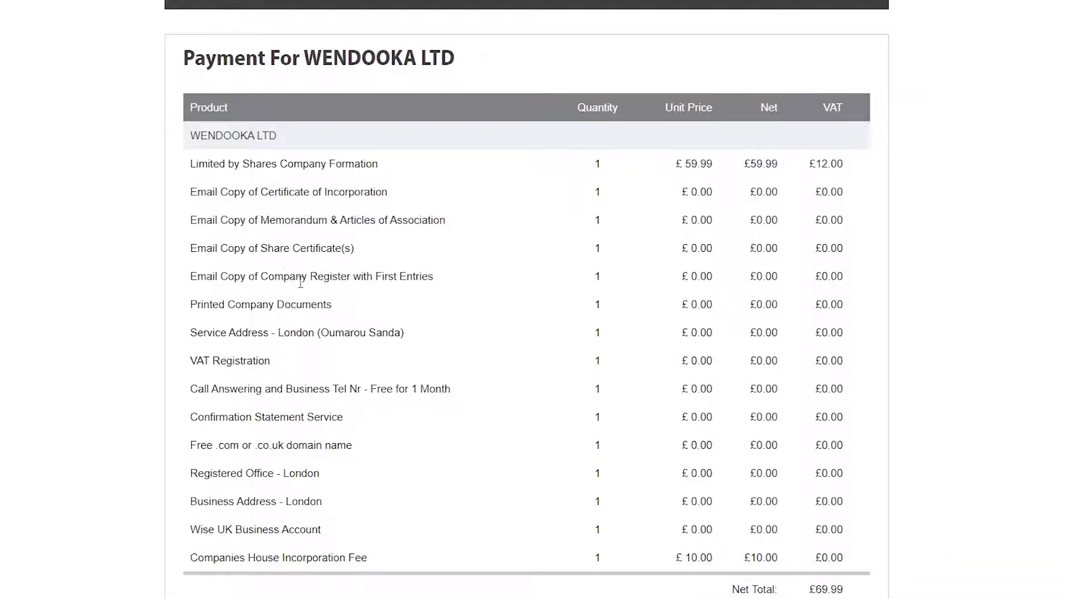
Accept the Terms and Conditions, leave updates unticked, and submit the £81.99 order
scroll(300, 283, "down", 1)
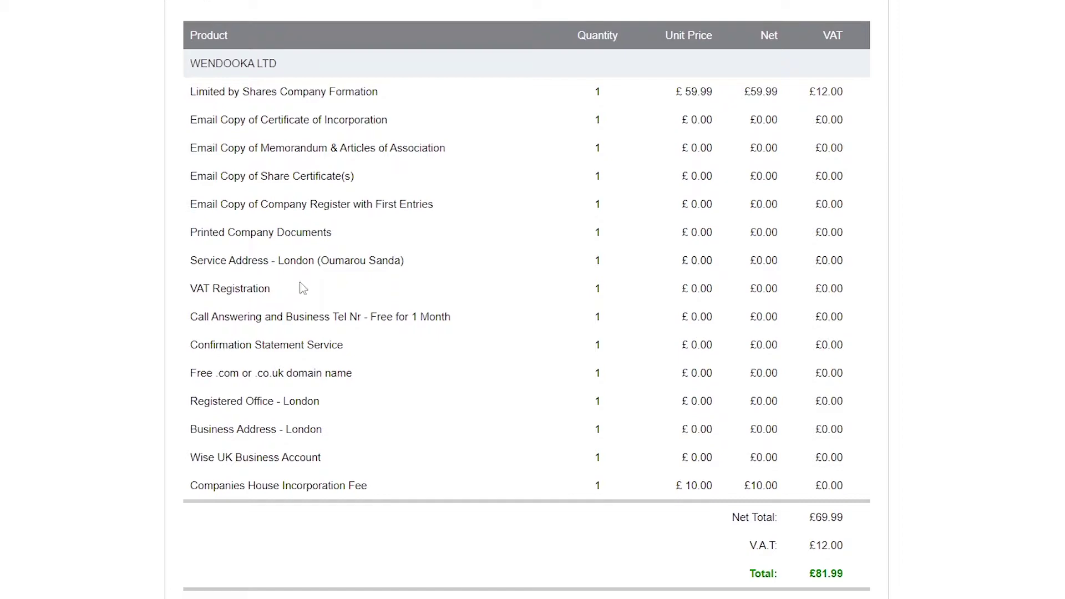
scroll(302, 287, "down", 2)
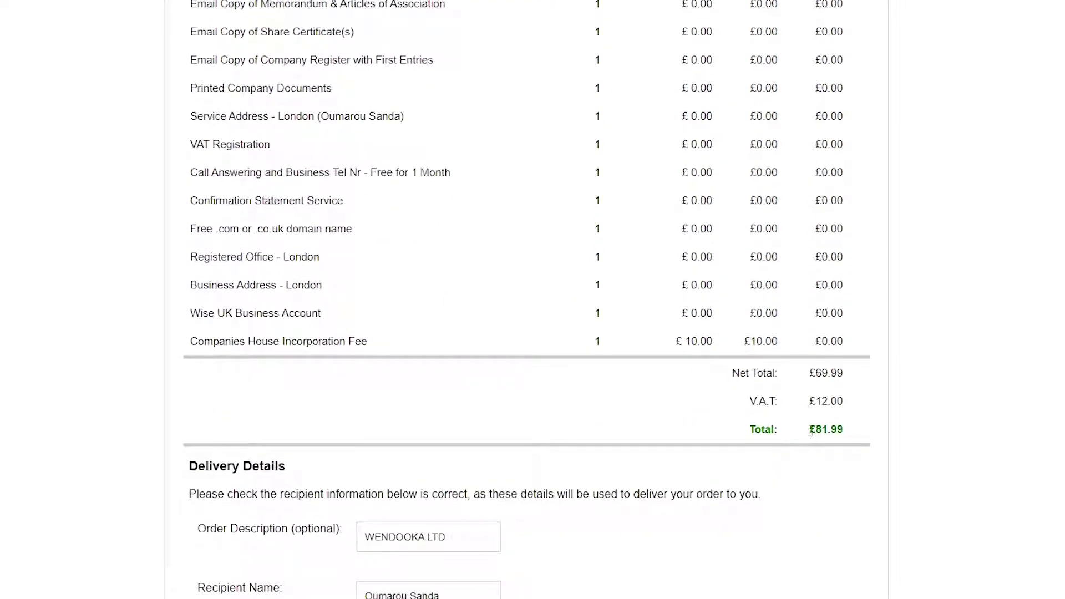
scroll(700, 410, "down", 3)
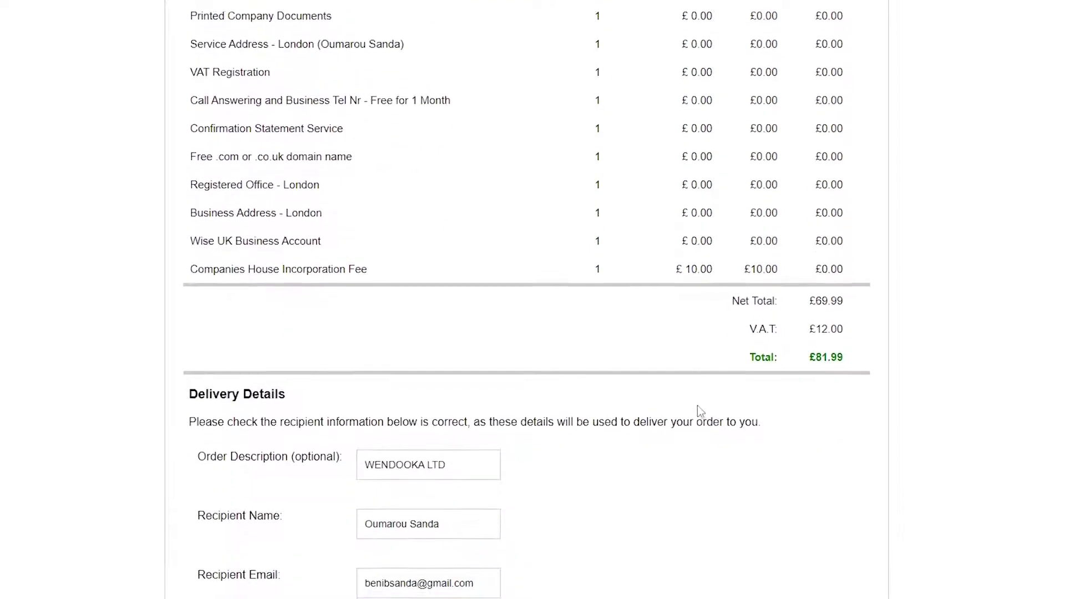
scroll(703, 409, "down", 3)
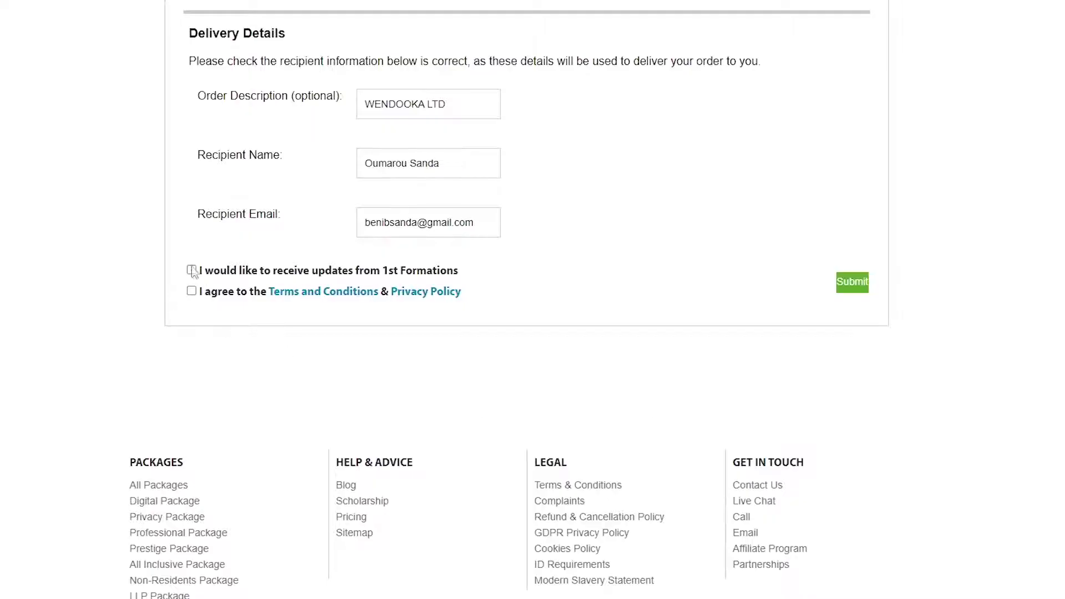
left_click(191, 269)
left_click(191, 269)
left_click(191, 291)
left_click(853, 283)
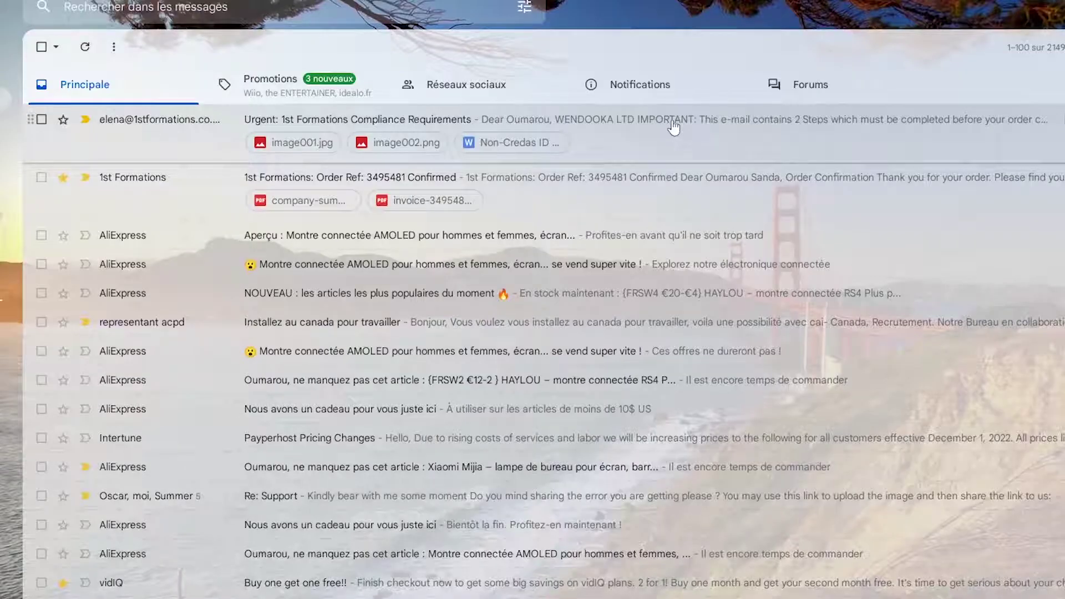
Read the Urgent compliance email, highlighting the certified ID and proof of address details
left_click(673, 127)
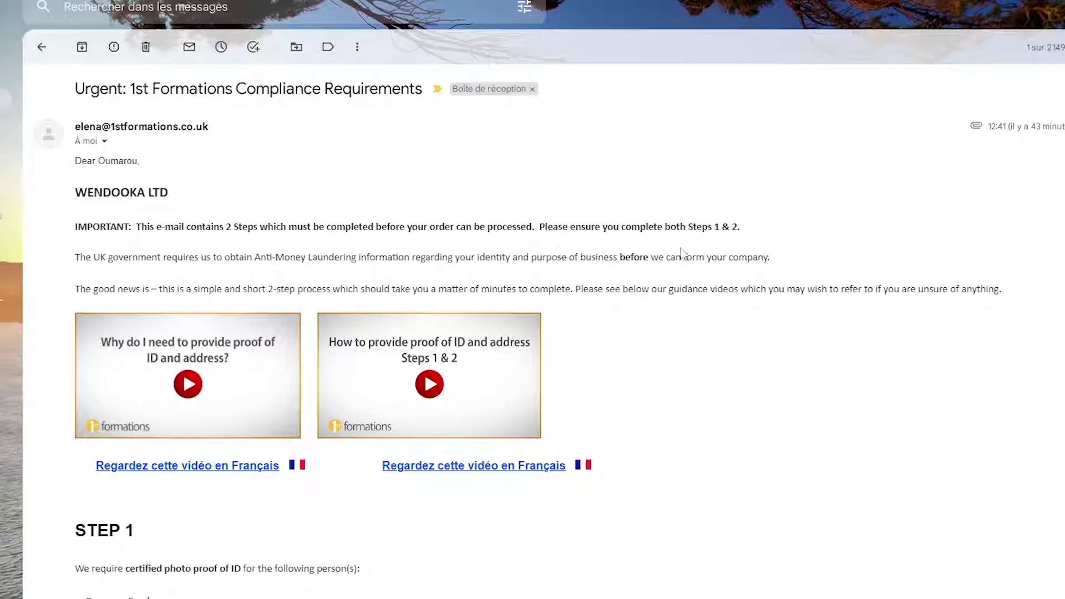
scroll(742, 328, "down", 6)
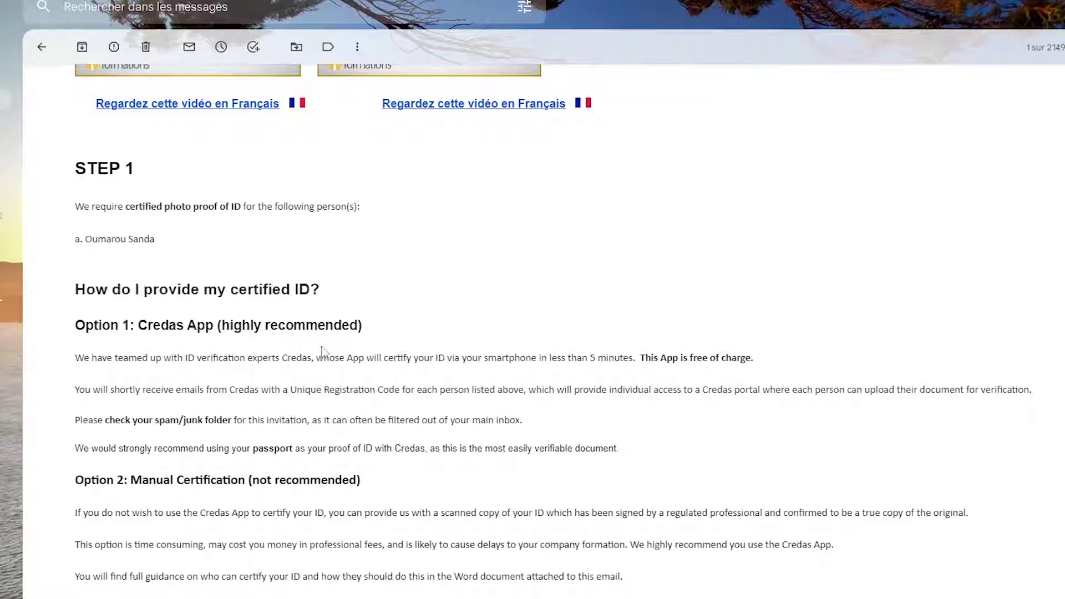
left_click_drag(76, 291, 327, 290)
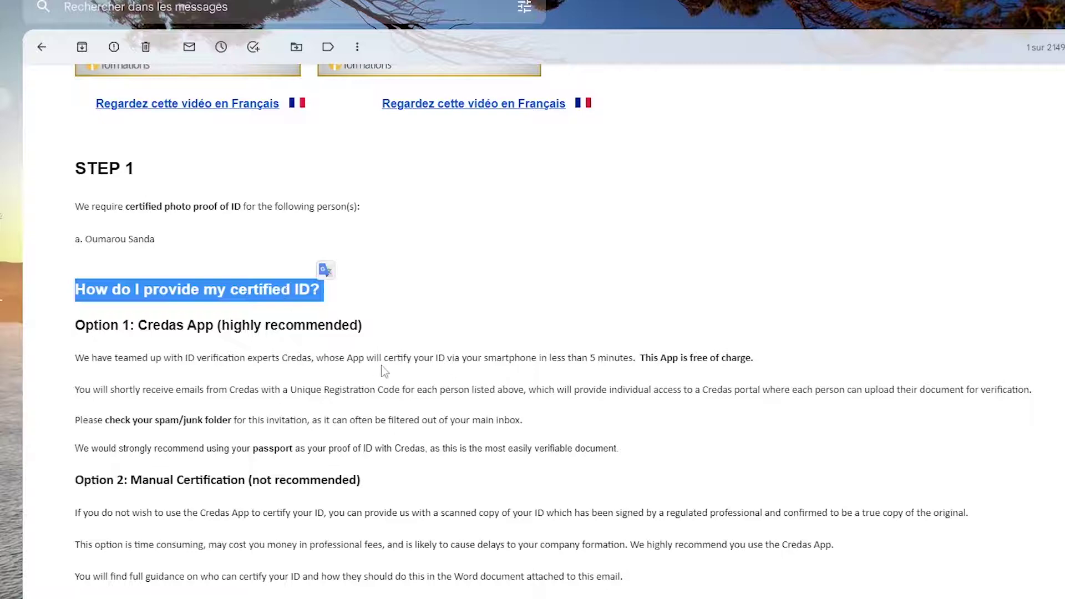
scroll(380, 302, "down", 9)
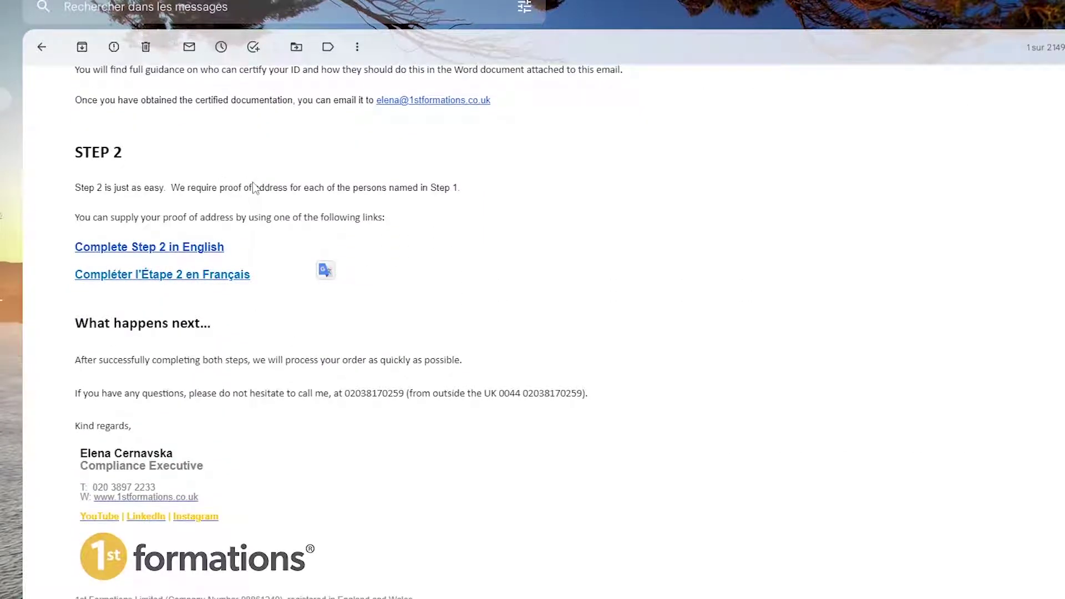
left_click_drag(179, 187, 461, 187)
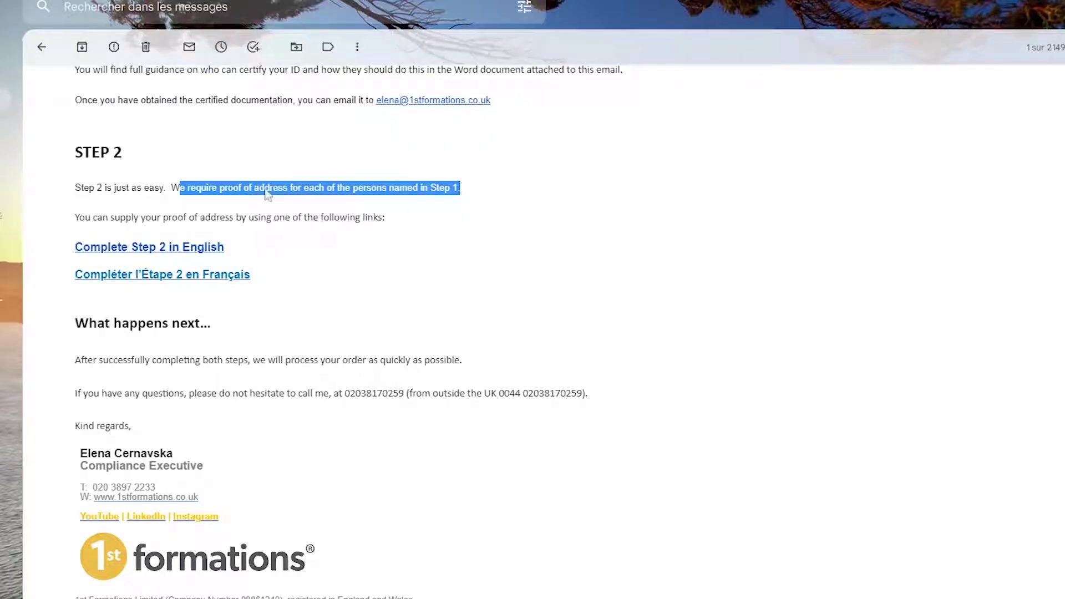
left_click(42, 48)
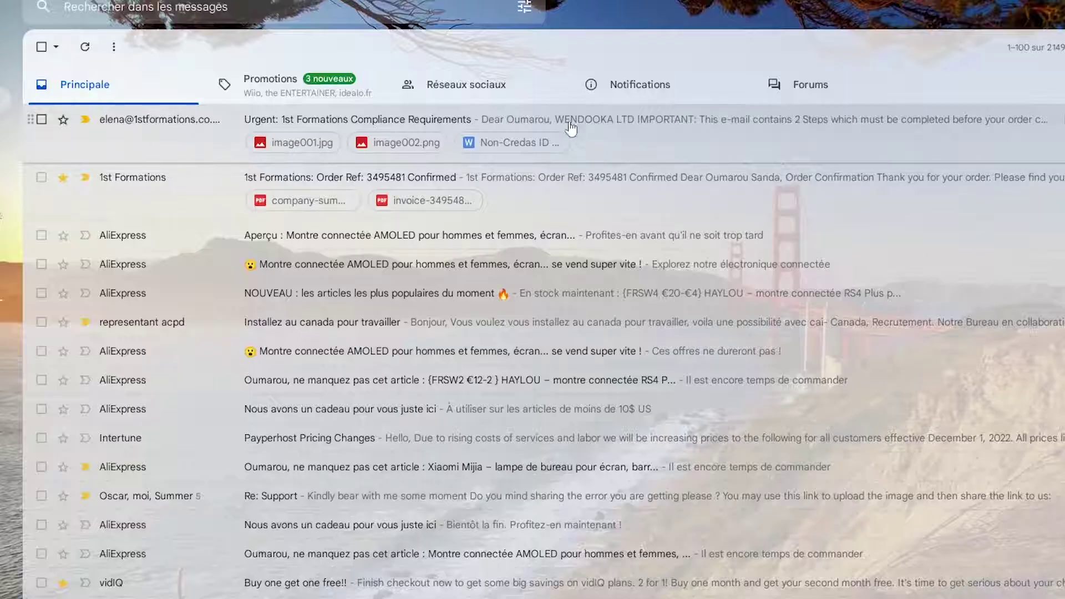
Open the Credas 'Verify with 1st Formations' email under Notifications and read the registration code
left_click(629, 99)
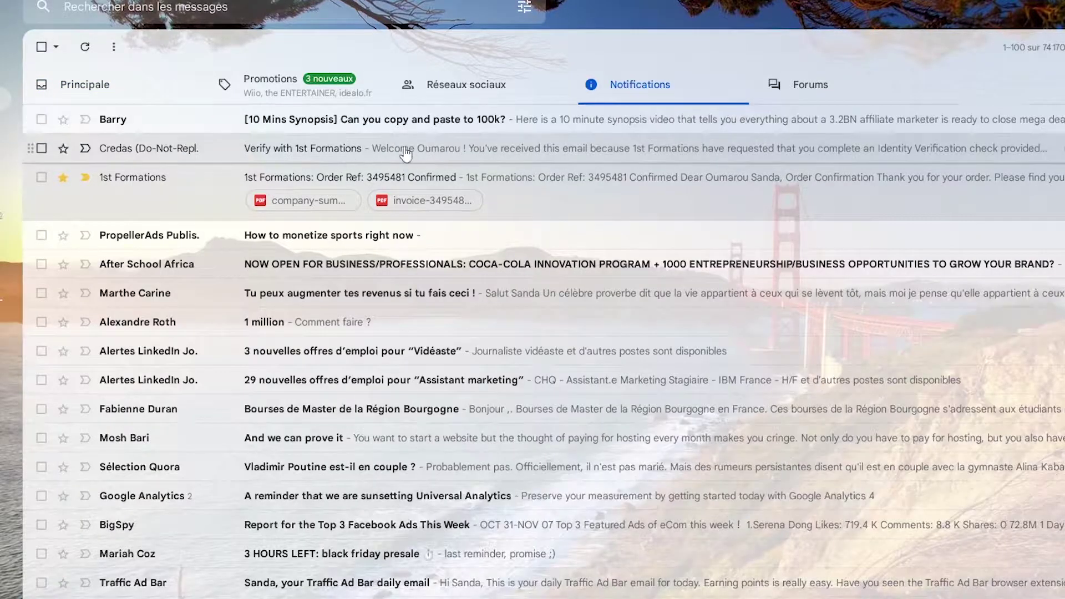
left_click(406, 153)
scroll(478, 281, "down", 2)
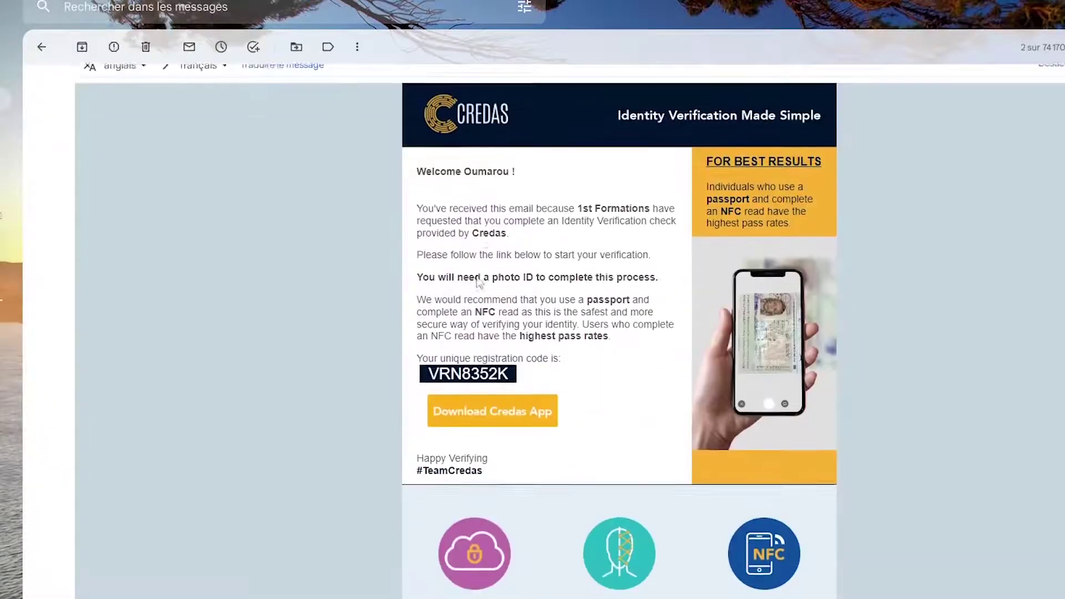
scroll(477, 255, "up", 3)
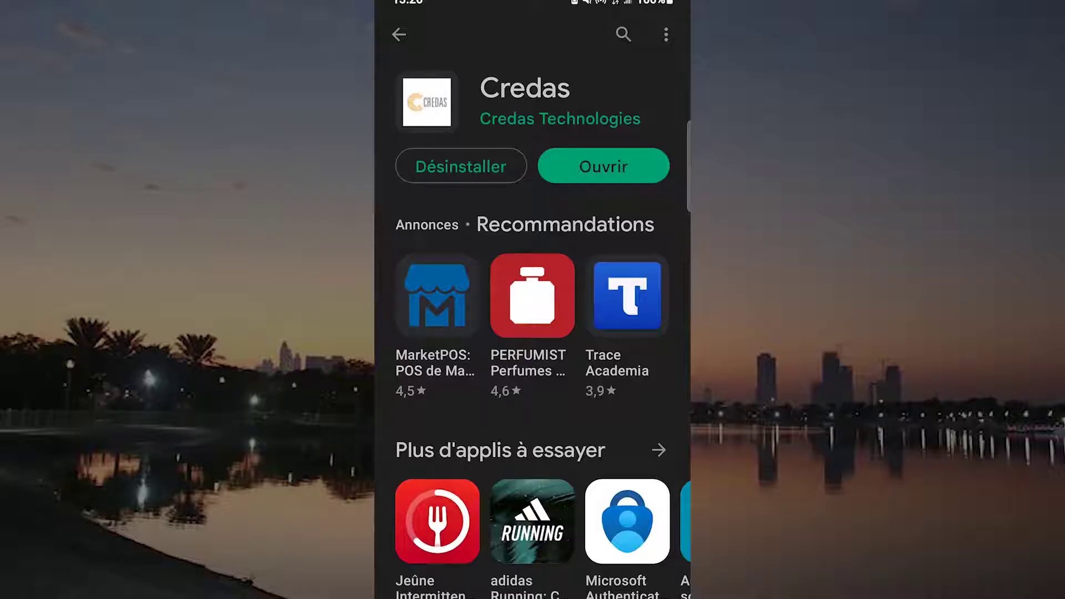
Launch Credas, start verification, and submit the unique registration code from the email
left_click(603, 166)
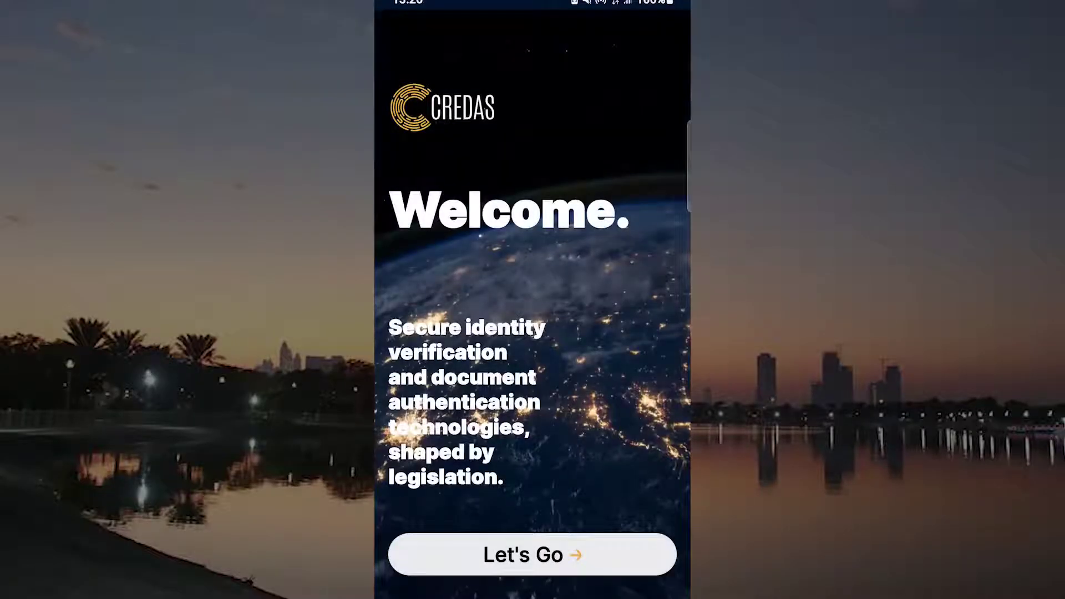
left_click(533, 555)
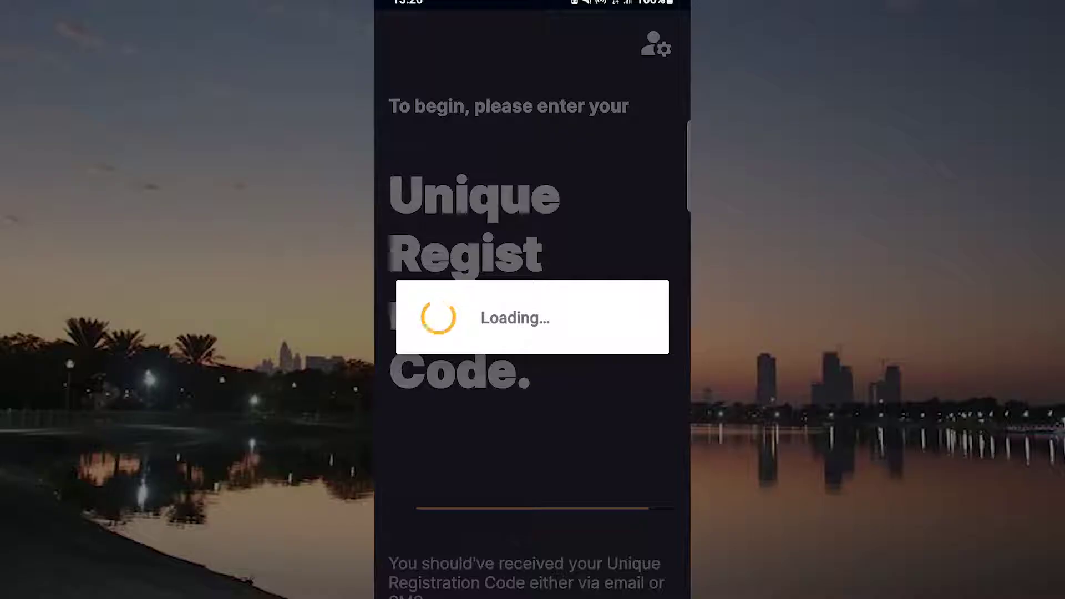
left_click(466, 483)
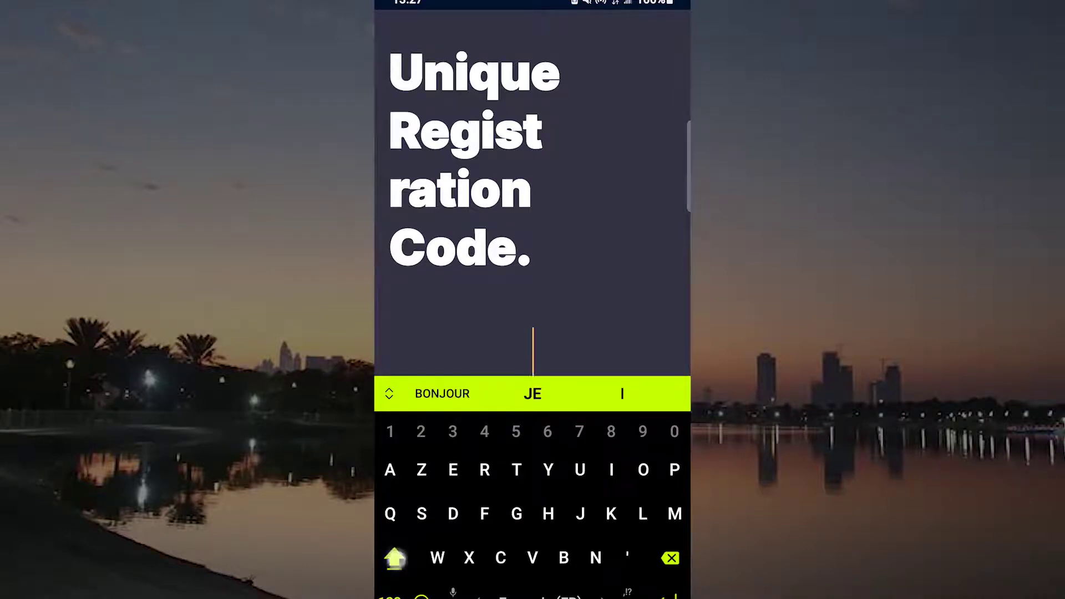
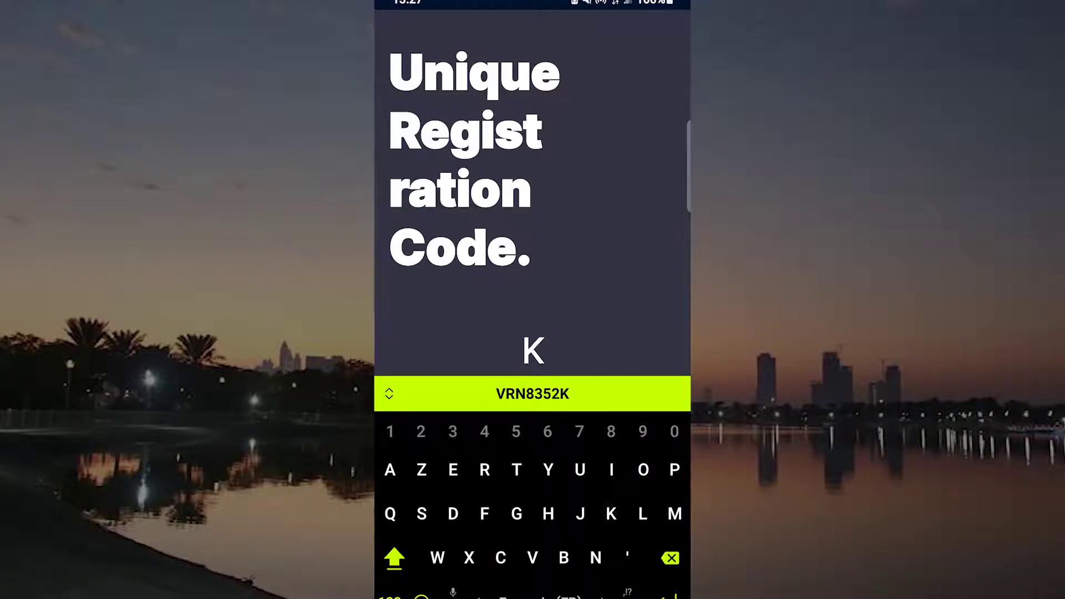
left_click_drag(604, 516, 604, 388)
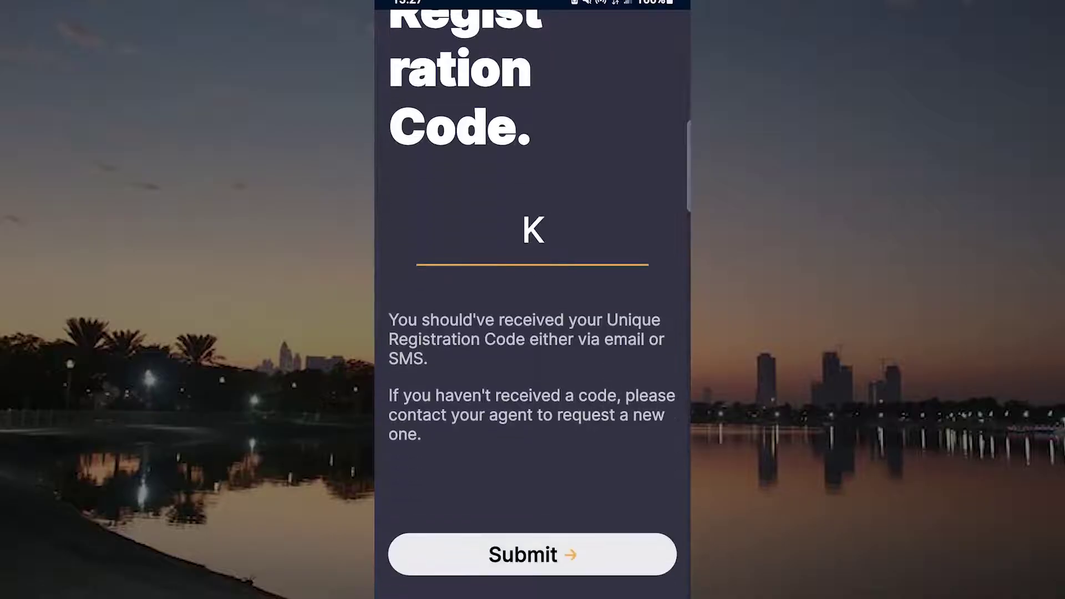
left_click(558, 554)
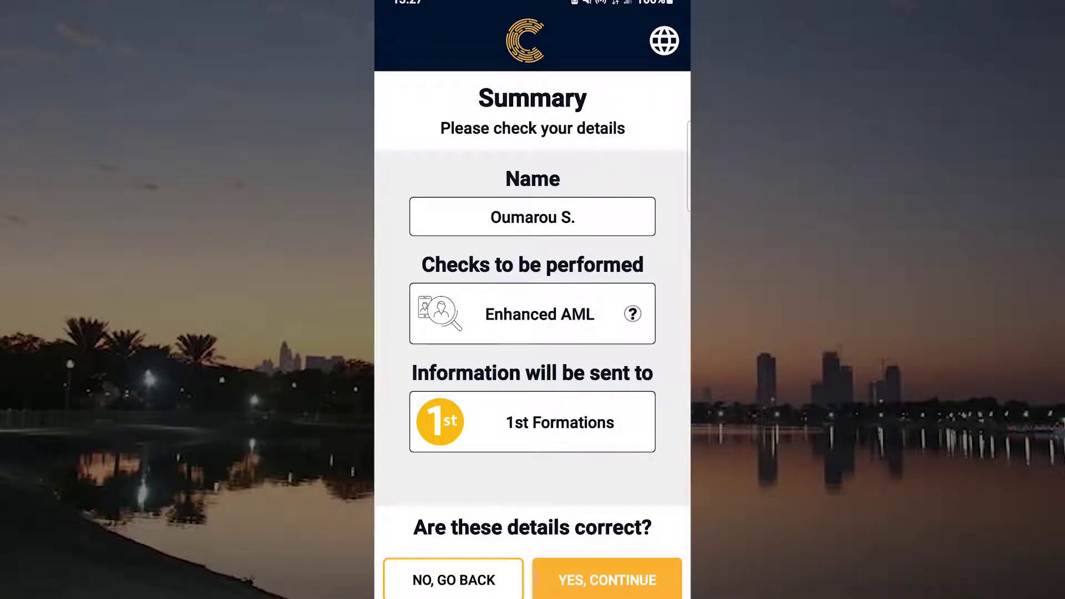
Confirm the summary details and enter the contact e-mail address twice
left_click(623, 582)
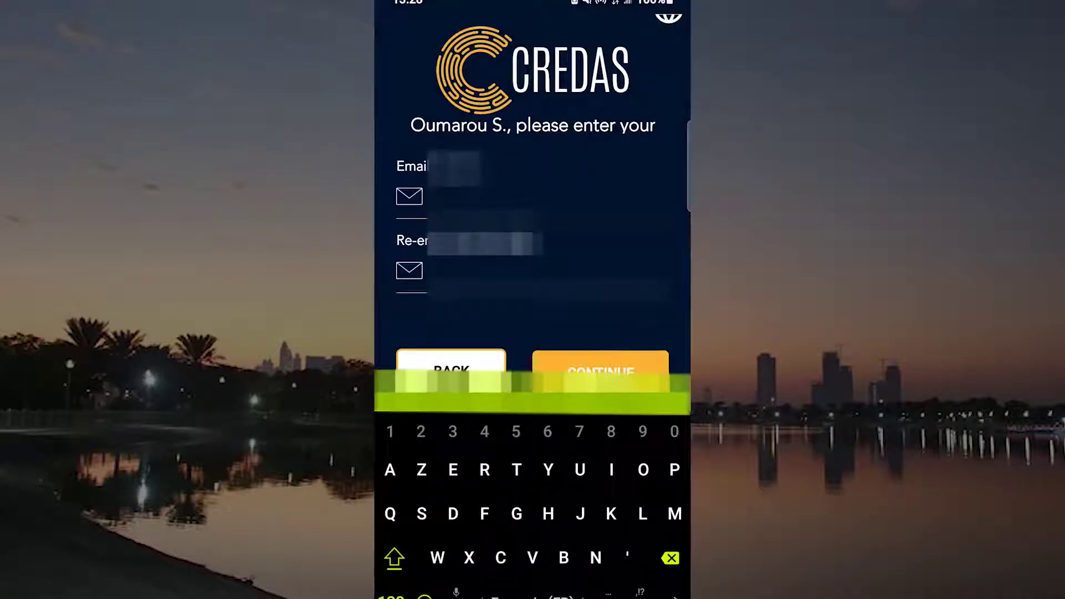
type("B")
key("BackSpace")
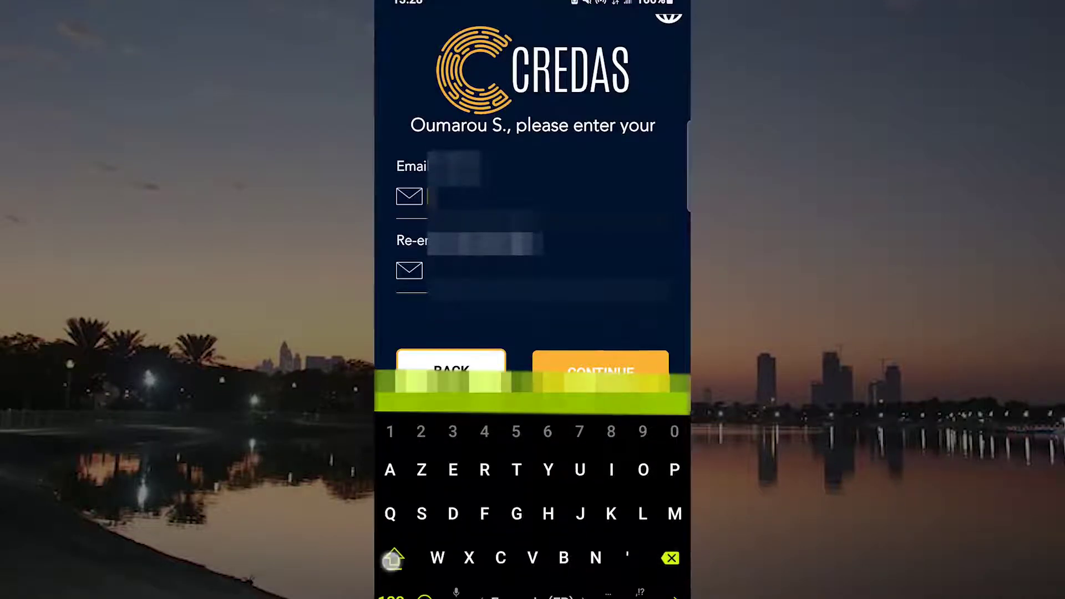
type("b")
left_click(424, 388)
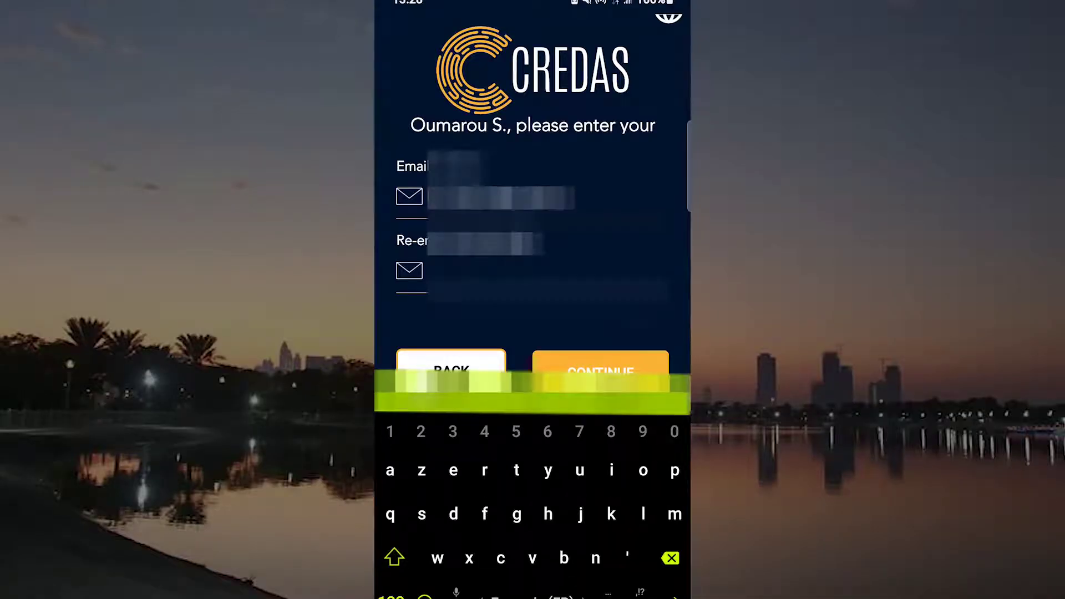
left_click(574, 270)
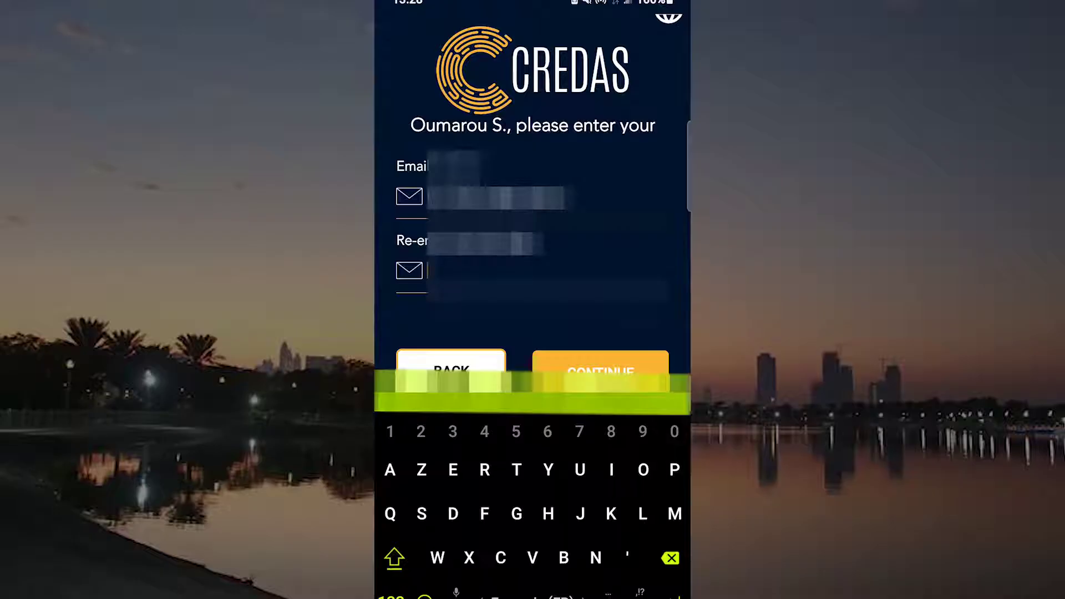
key("shift")
type("be")
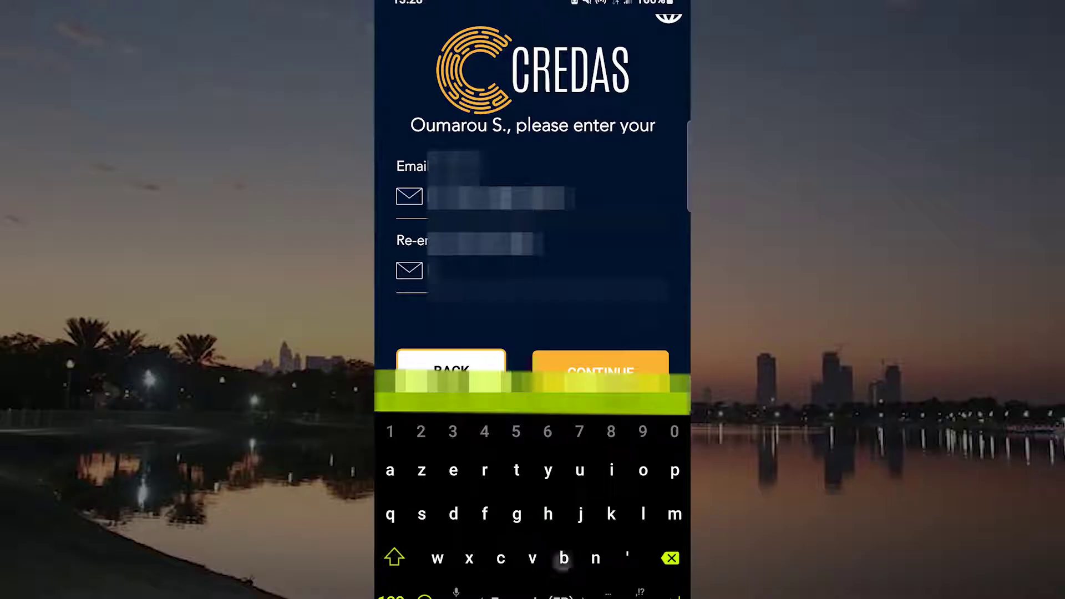
left_click(438, 383)
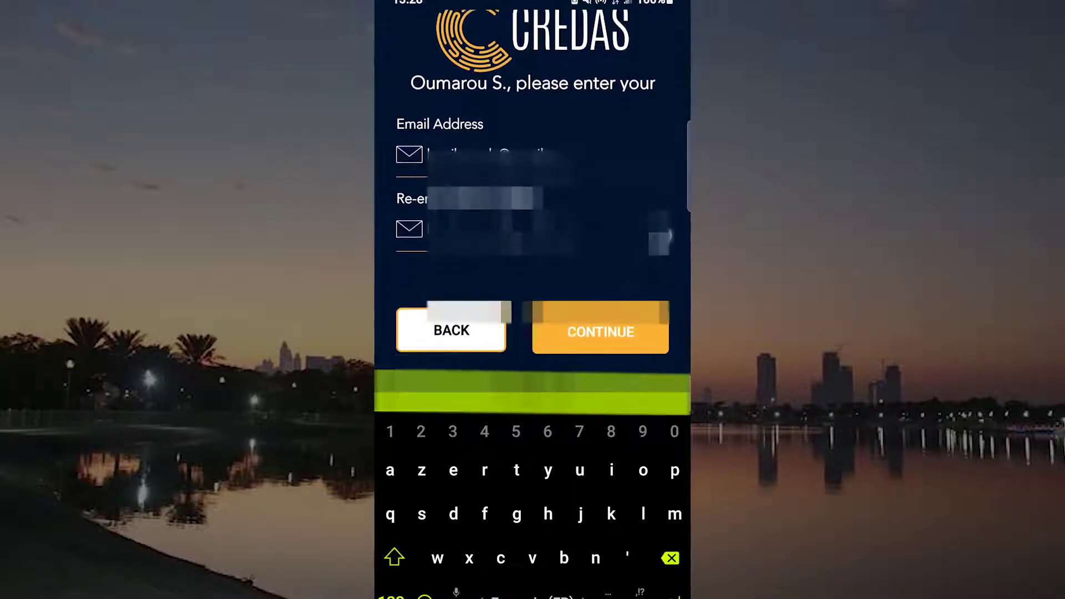
key("Return")
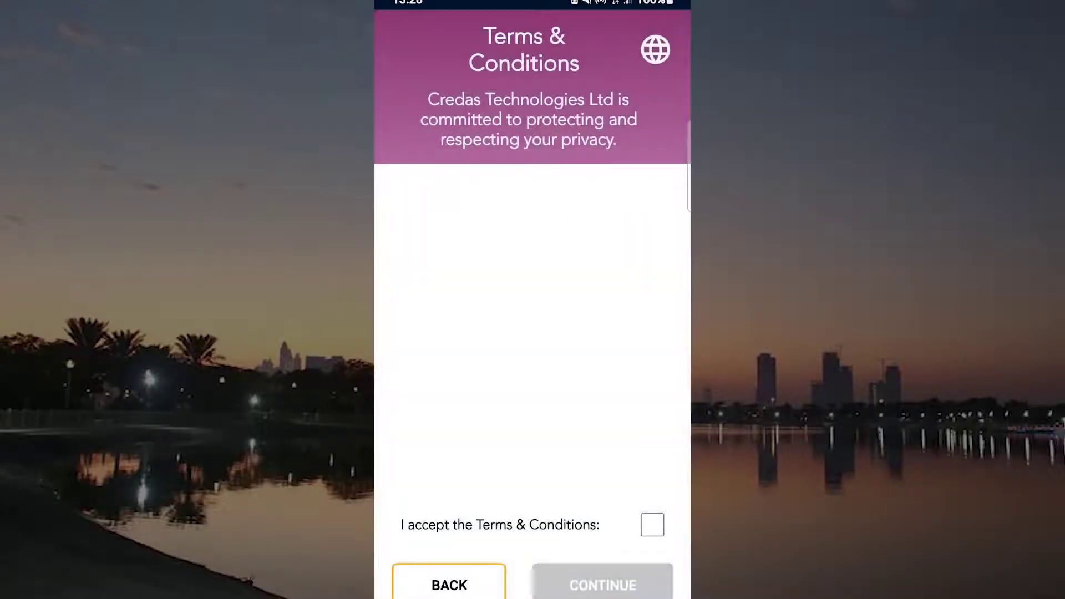
Accept the Credas Terms & Conditions and continue
left_click(652, 524)
scroll(532, 333, "down", 5)
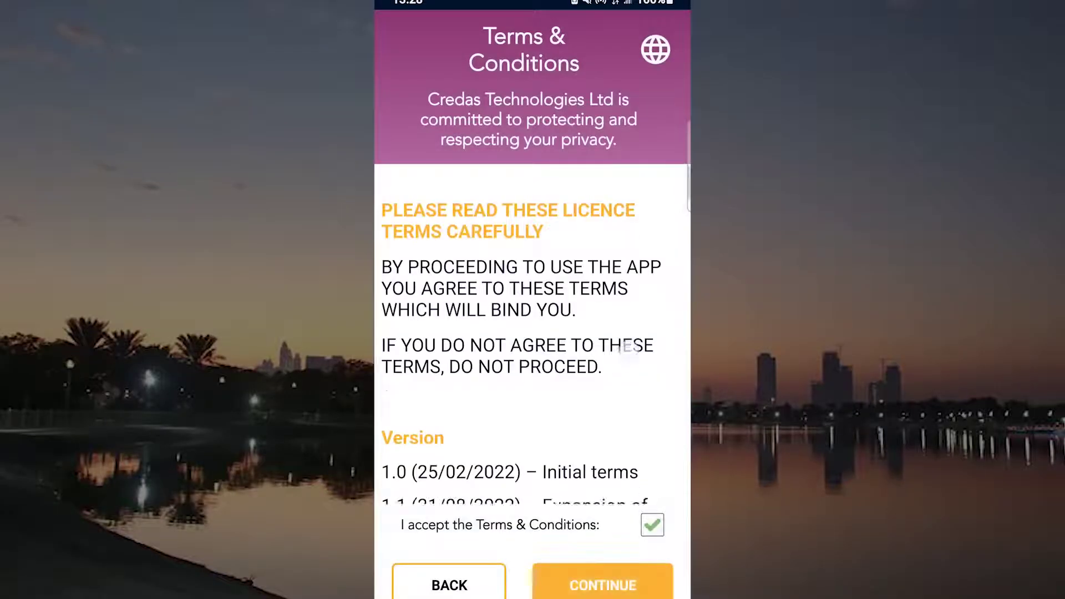
scroll(642, 290, "down", 15)
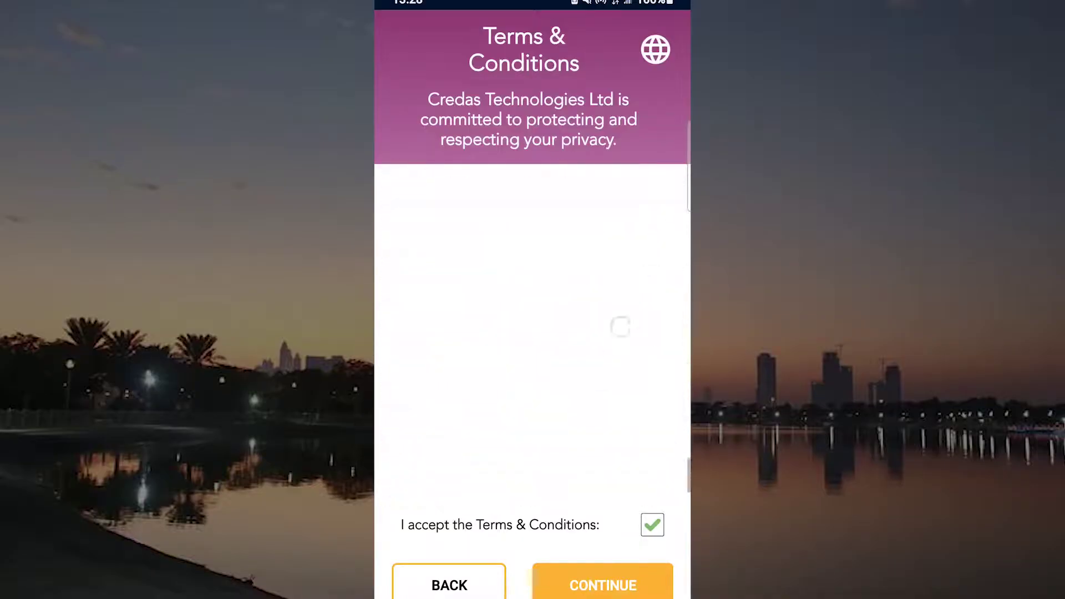
left_click(602, 585)
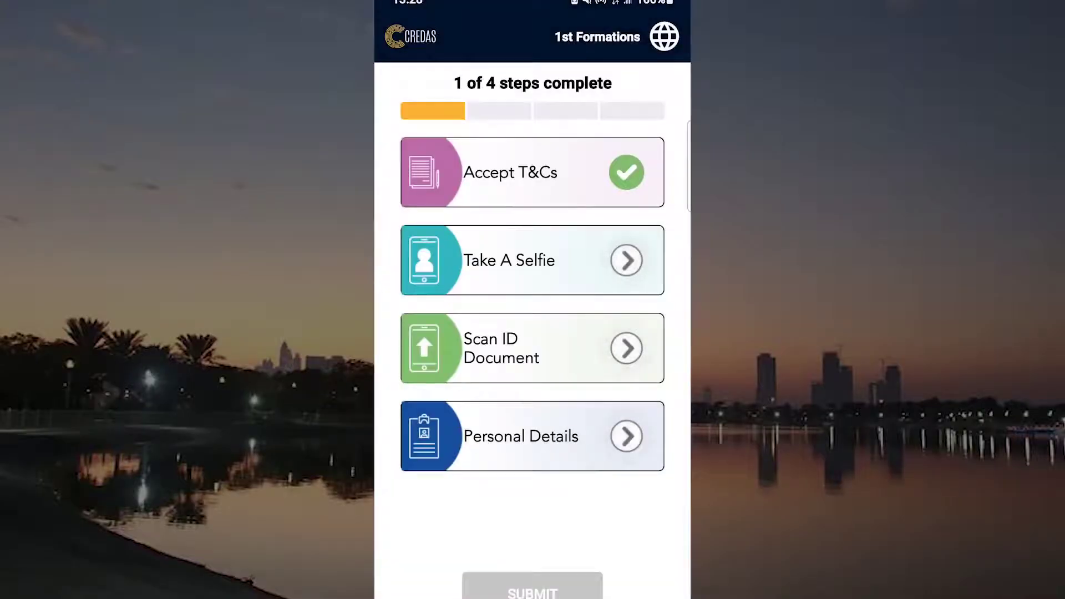
Take a selfie with camera access allowed while using the app, and submit it
left_click(594, 265)
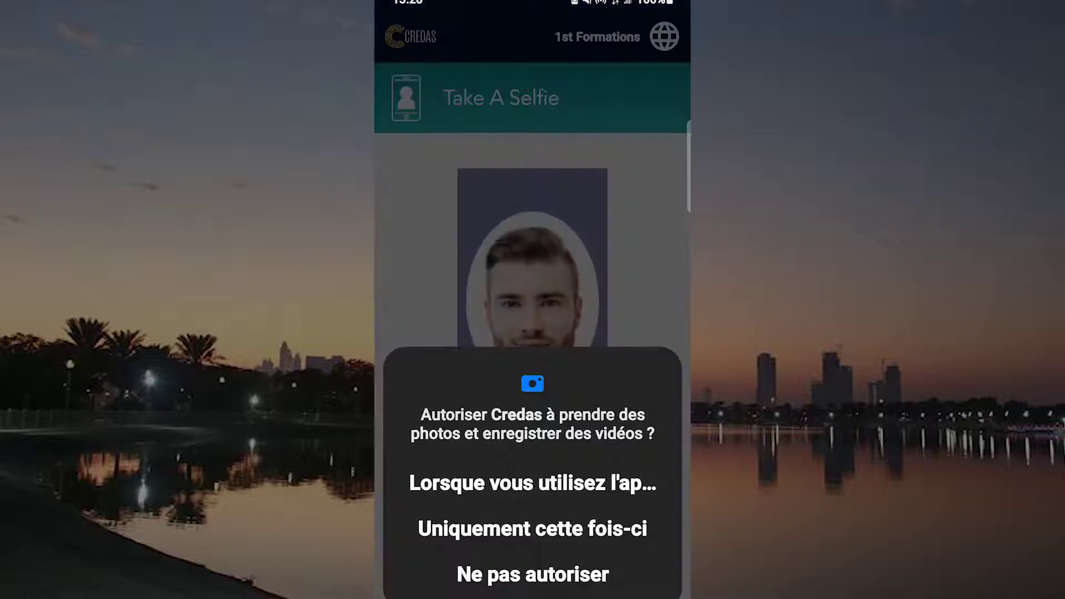
left_click(598, 483)
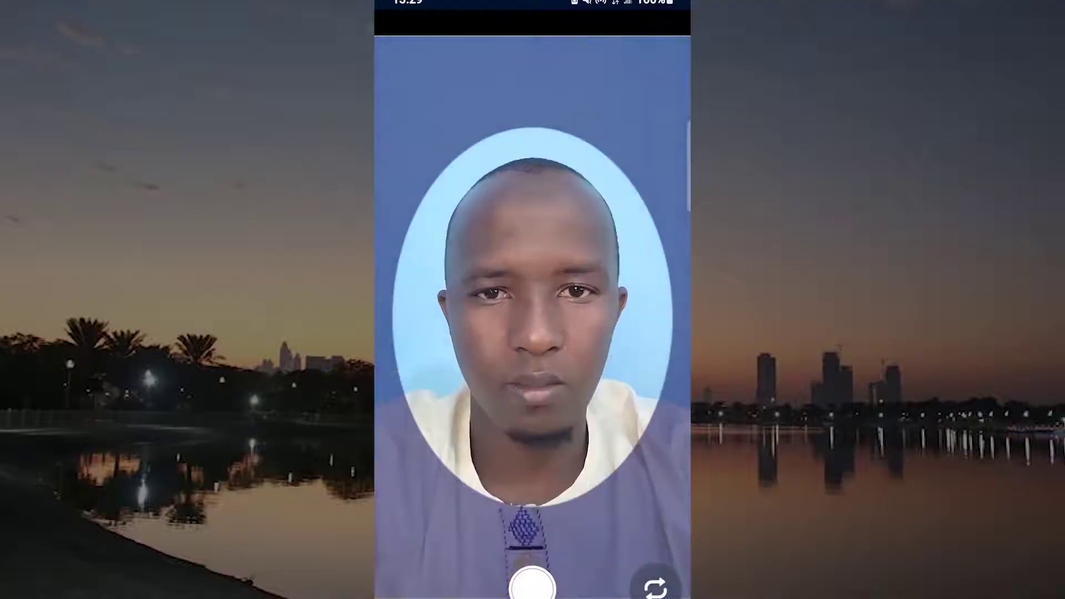
left_click(595, 587)
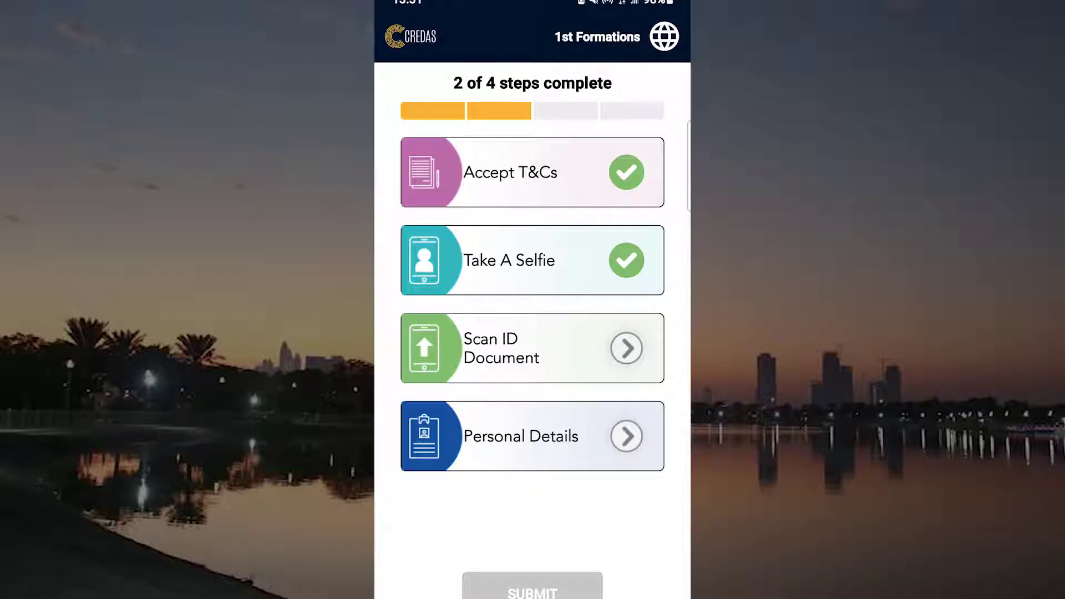
Scan a National ID Card and confirm its photo is readable
left_click(626, 348)
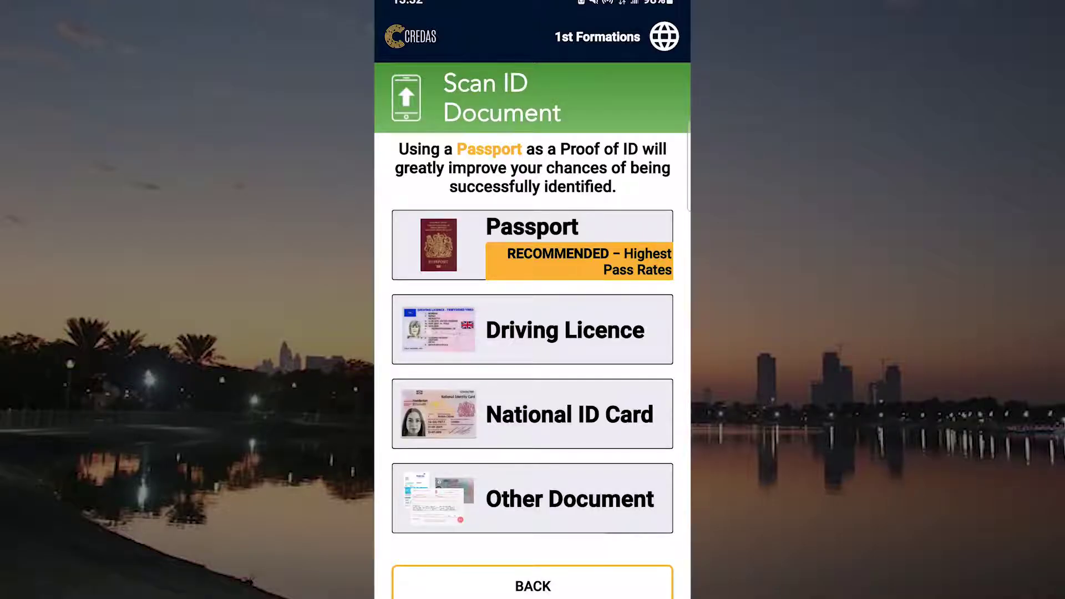
left_click(587, 415)
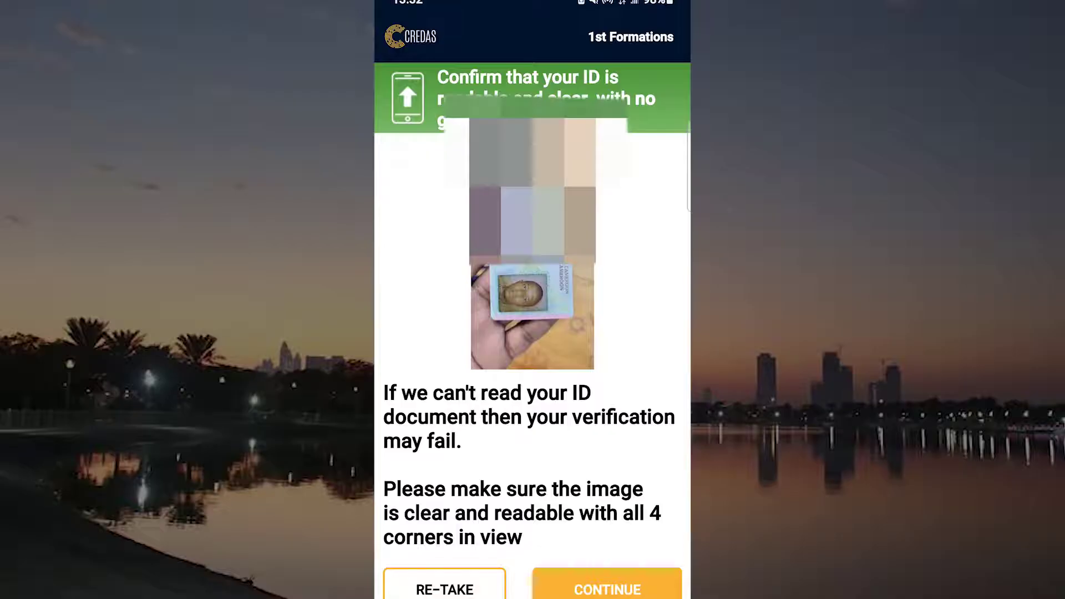
left_click(612, 588)
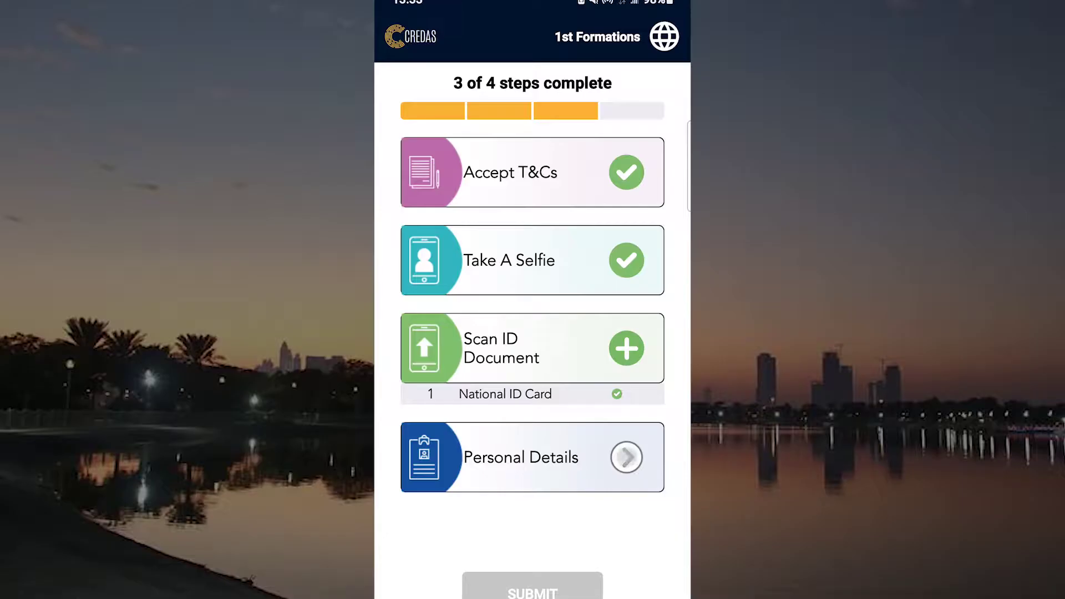
Fill in the Personal Details with the date of birth and continue
left_click(553, 459)
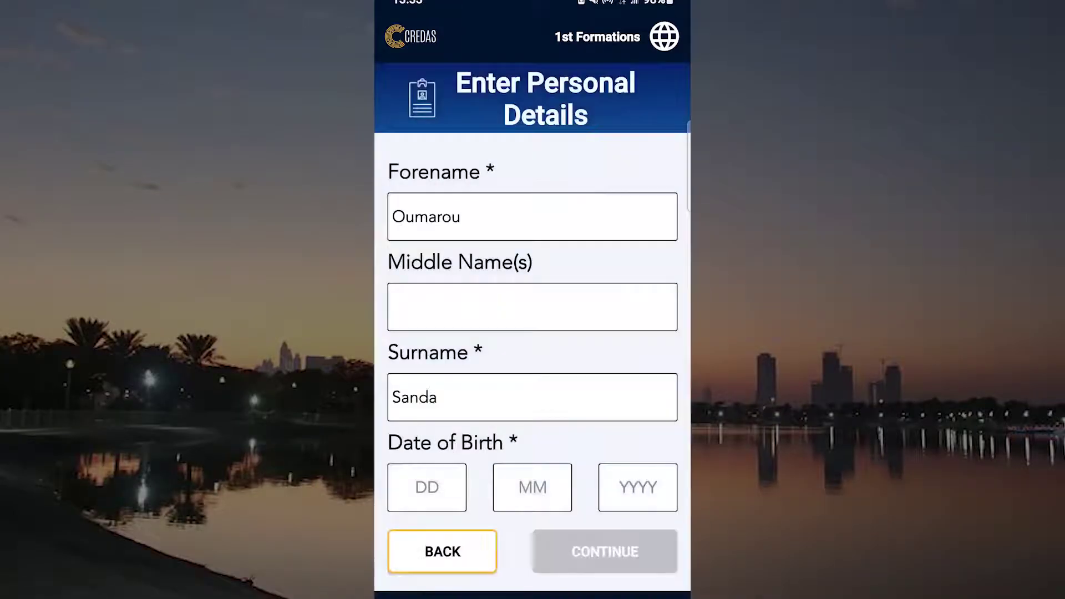
left_click(510, 304)
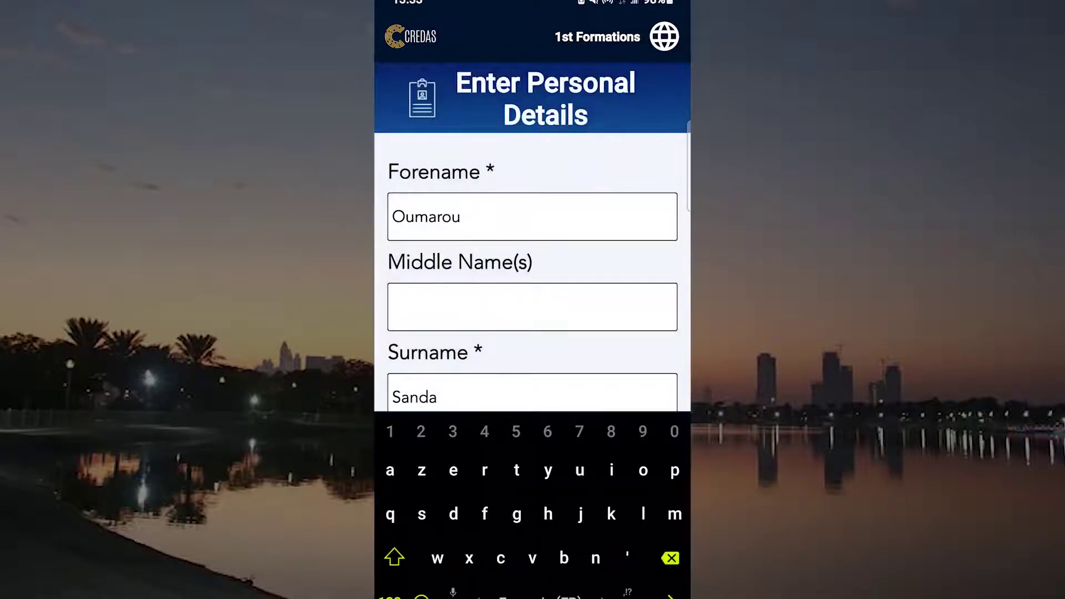
scroll(532, 277, "down", 3)
left_click(427, 345)
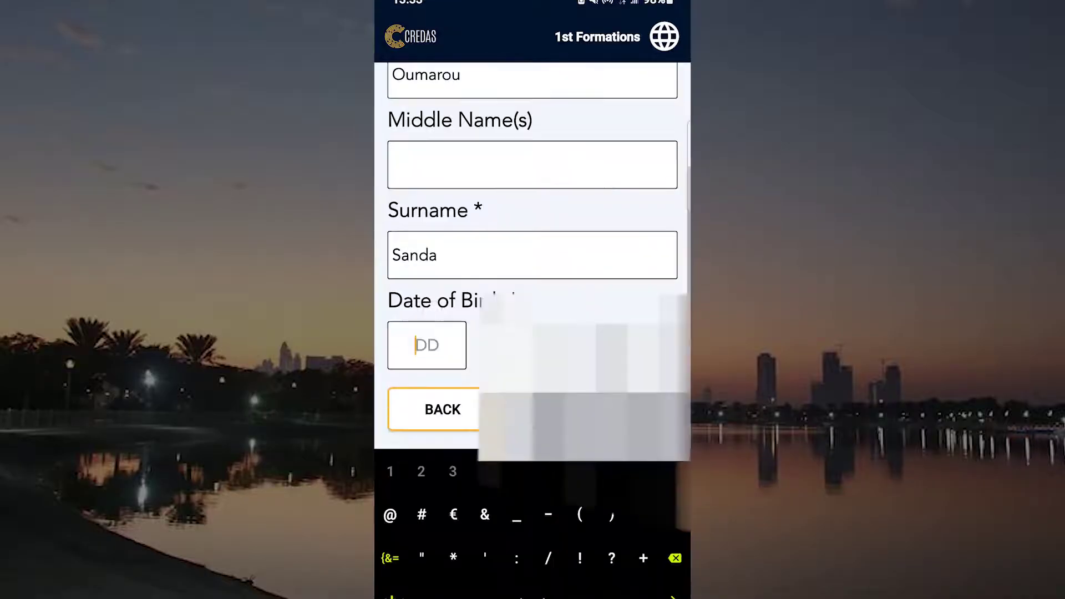
type("17")
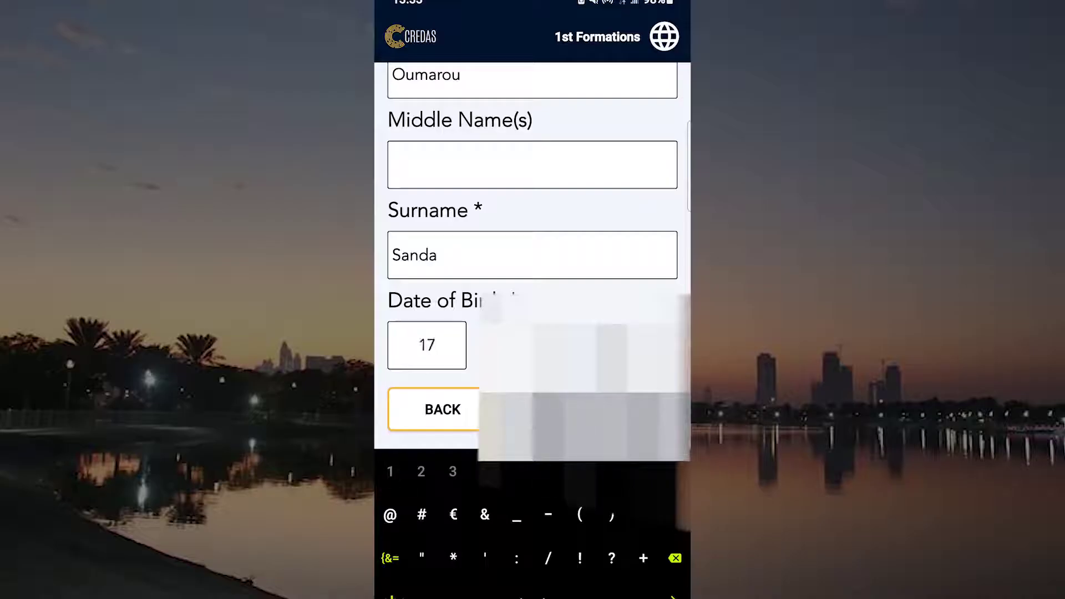
type("1")
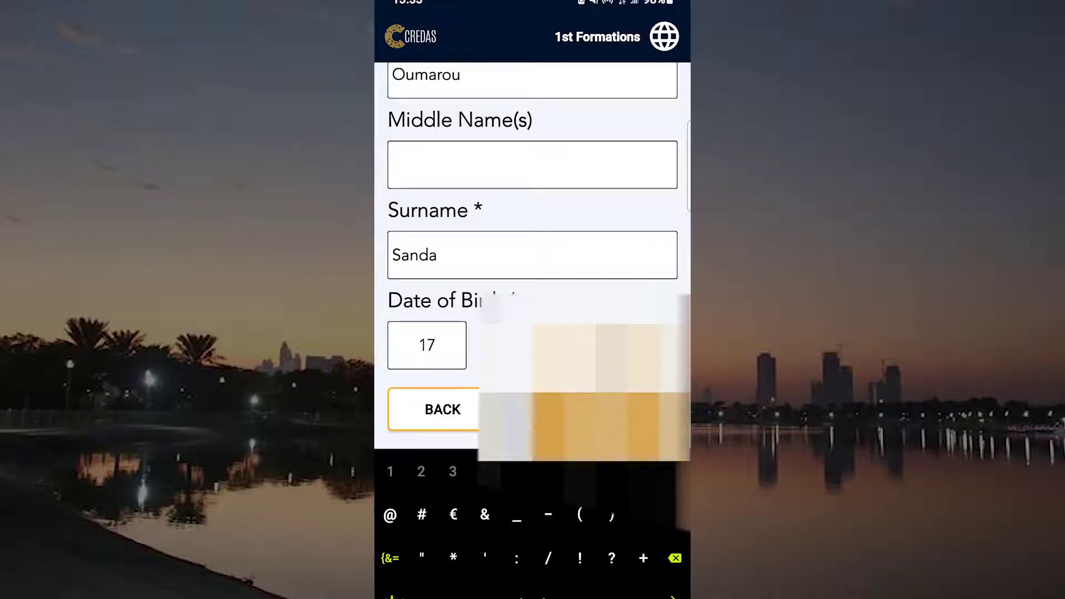
key("BackSpace")
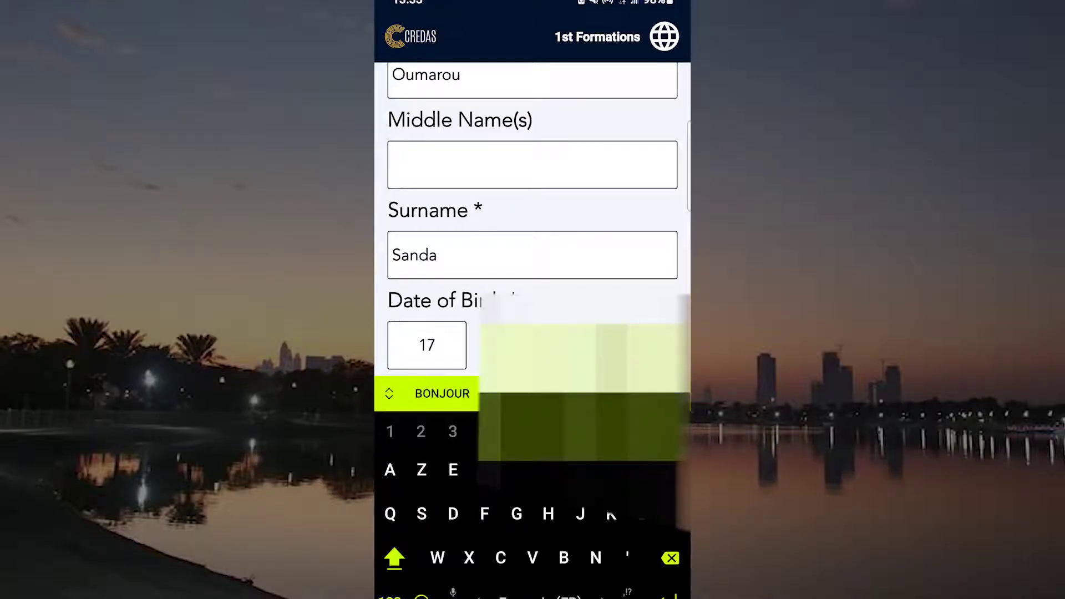
key("Escape")
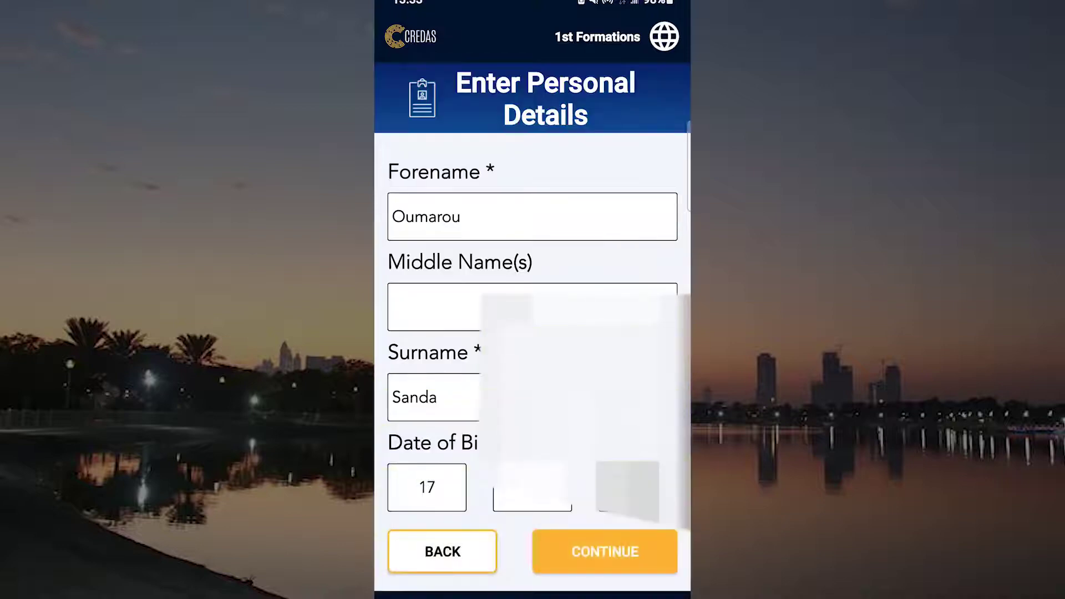
left_click(604, 551)
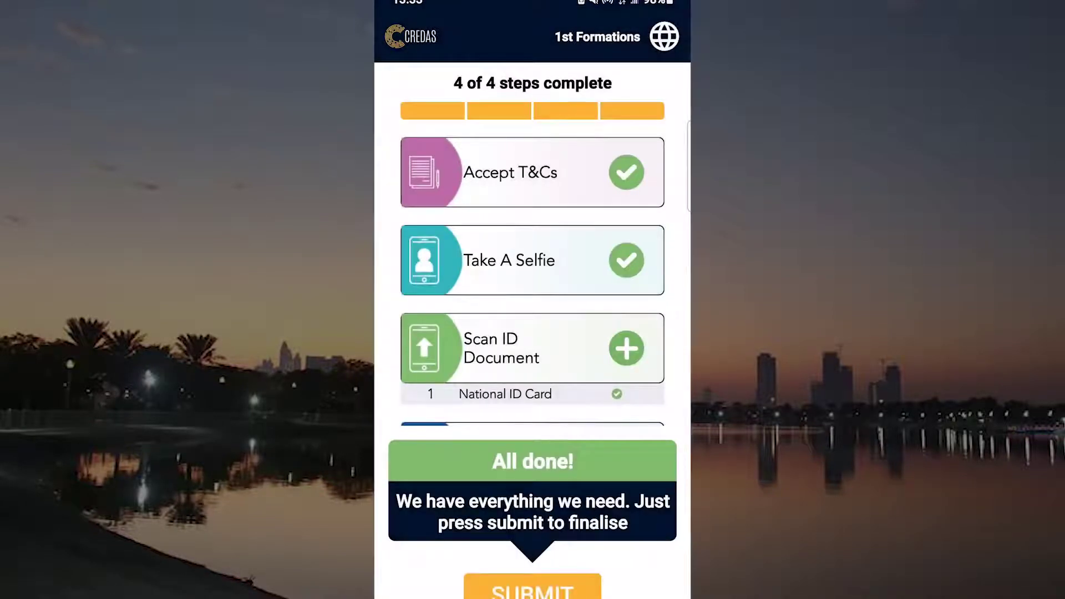
Submit the identity verification to 1st Formations and decline to rate Credas
left_click(461, 468)
left_click(532, 589)
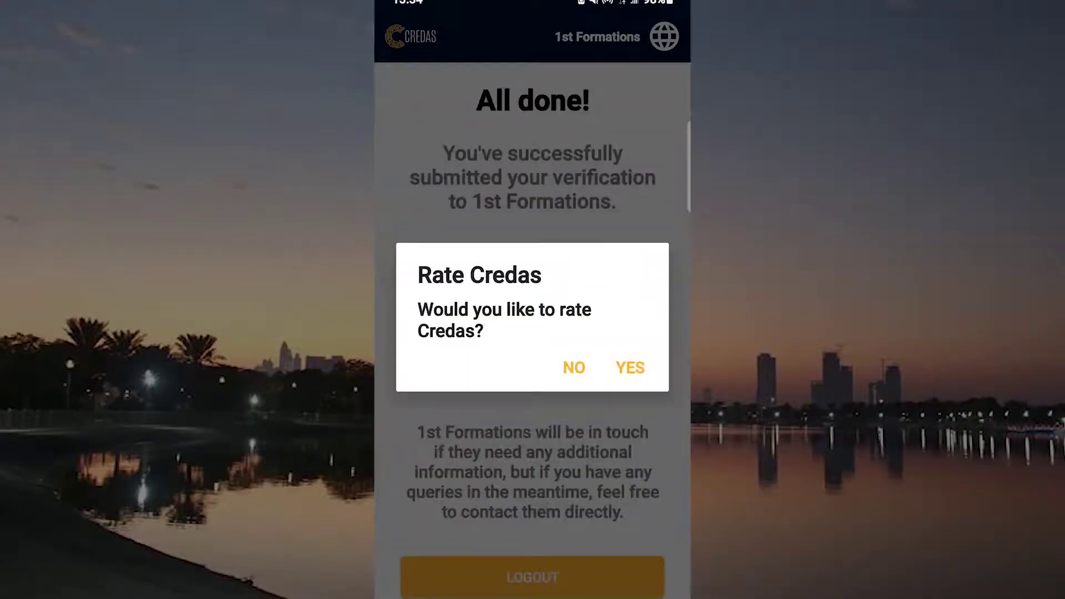
left_click(574, 367)
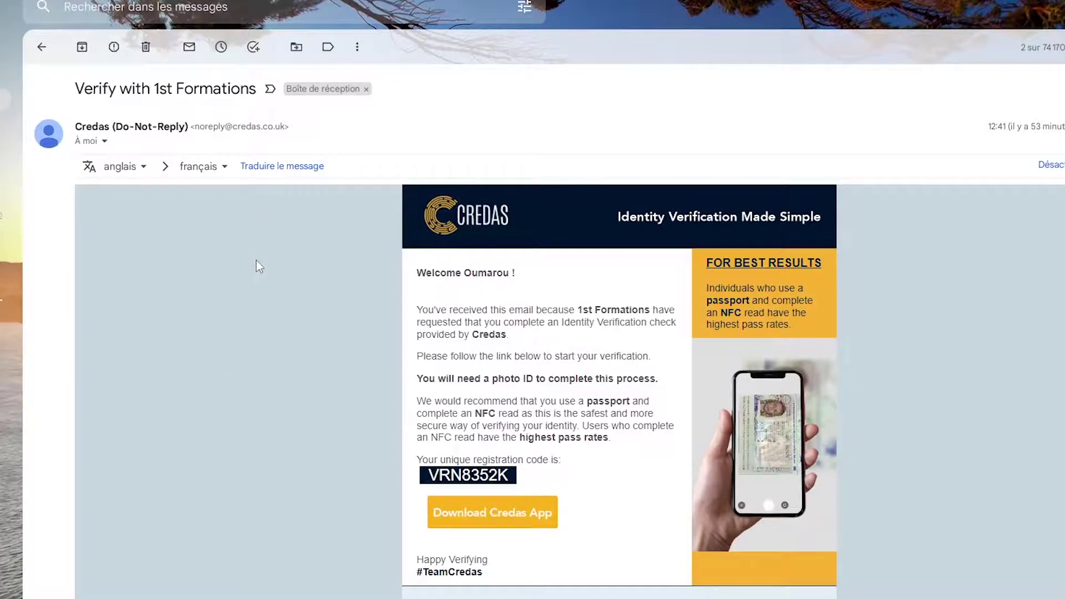
Back in the Principale inbox, open the Urgent: 1st Formations Compliance Requirements email
scroll(256, 261, "down", 5)
scroll(247, 321, "up", 6)
left_click(43, 48)
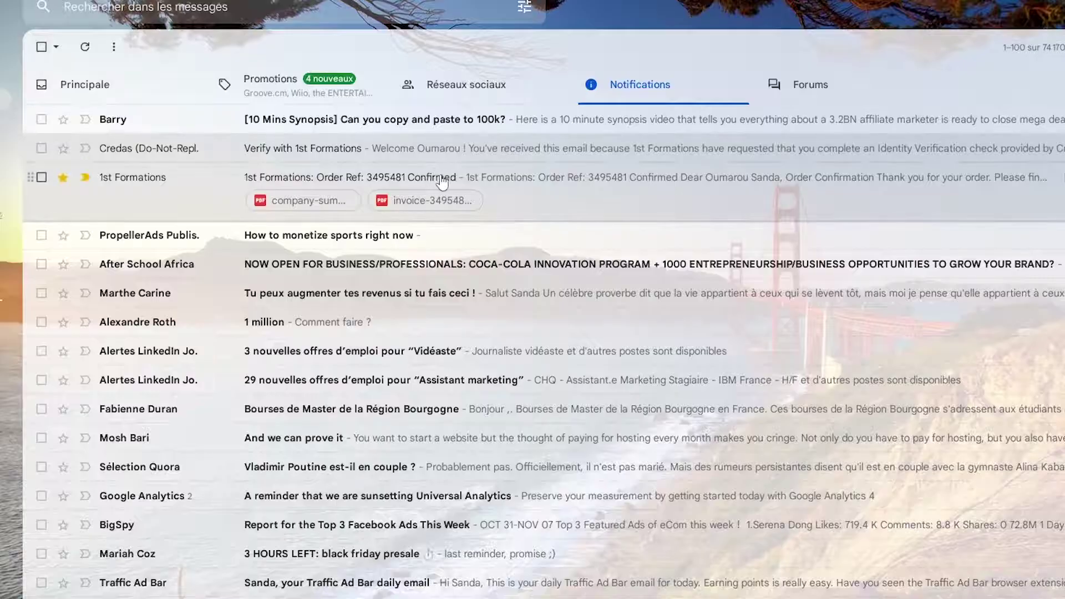
left_click(164, 98)
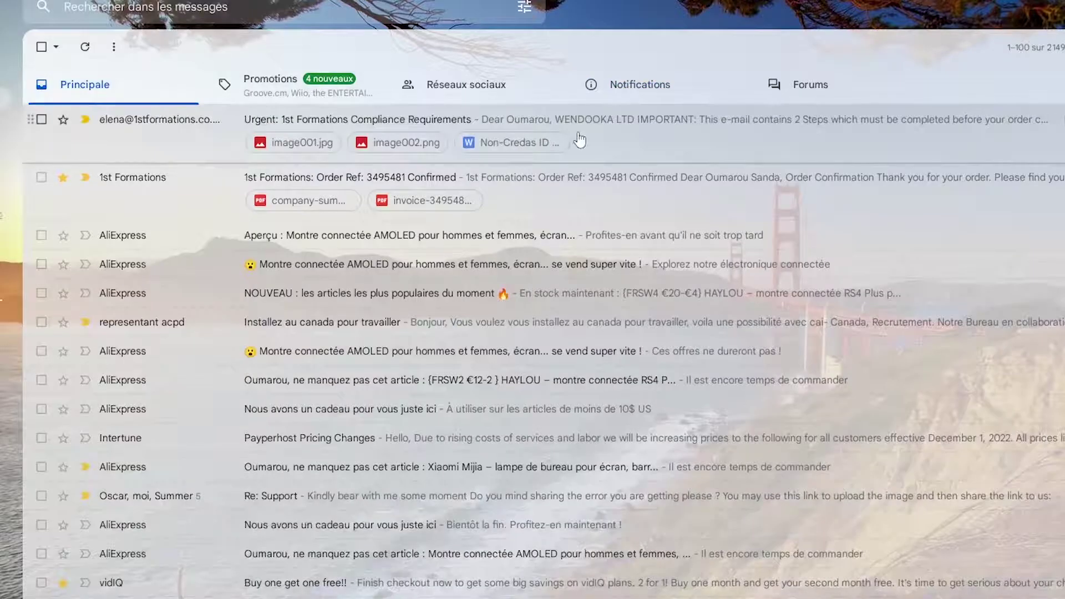
left_click(600, 128)
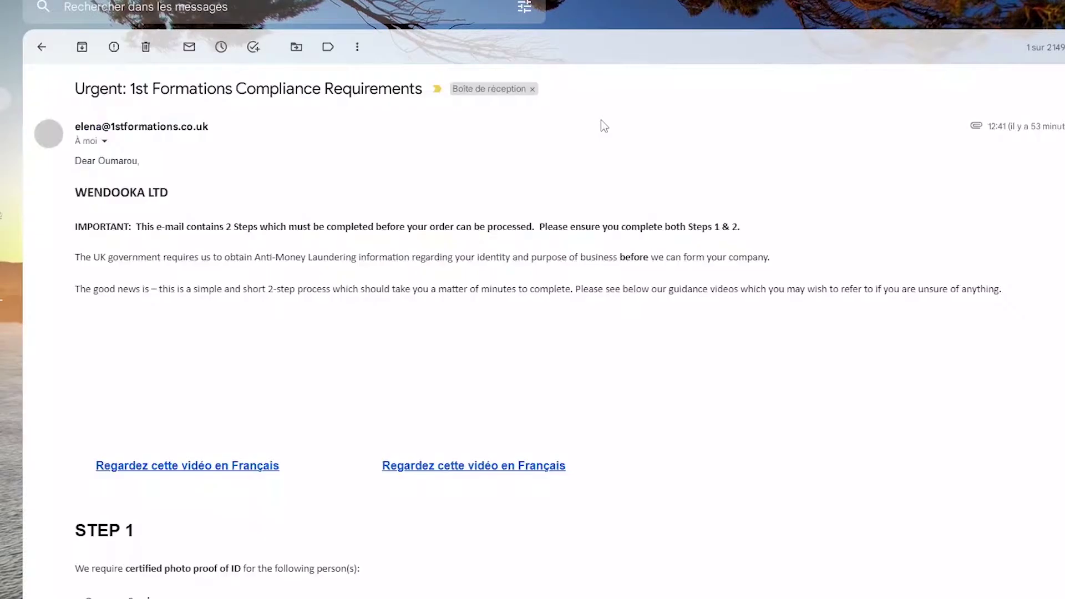
Follow the email's French STEP 2 proof-of-address link
scroll(314, 285, "down", 10)
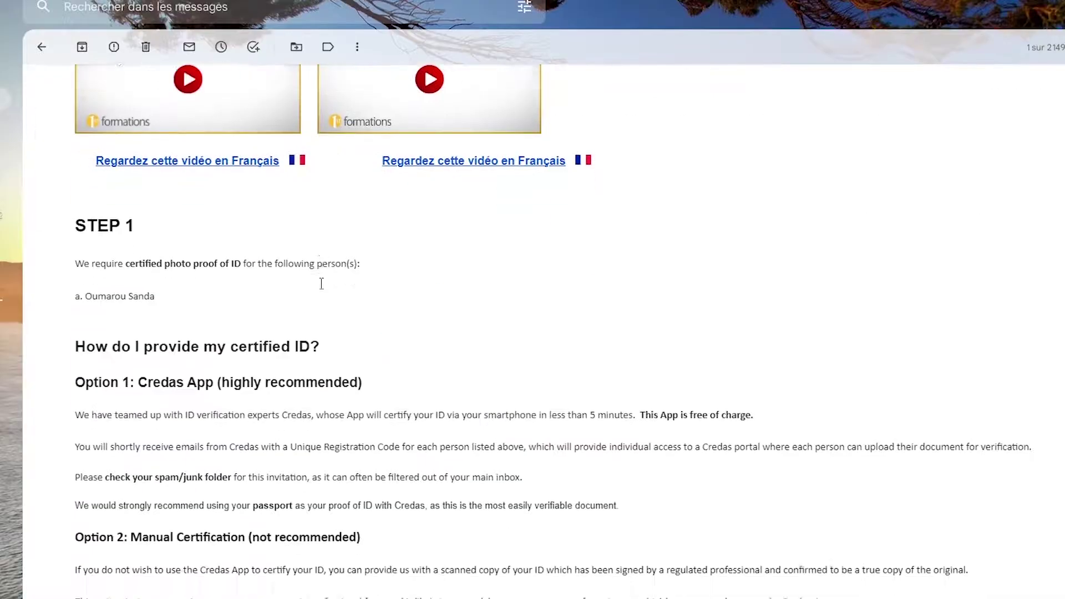
scroll(321, 288, "down", 4)
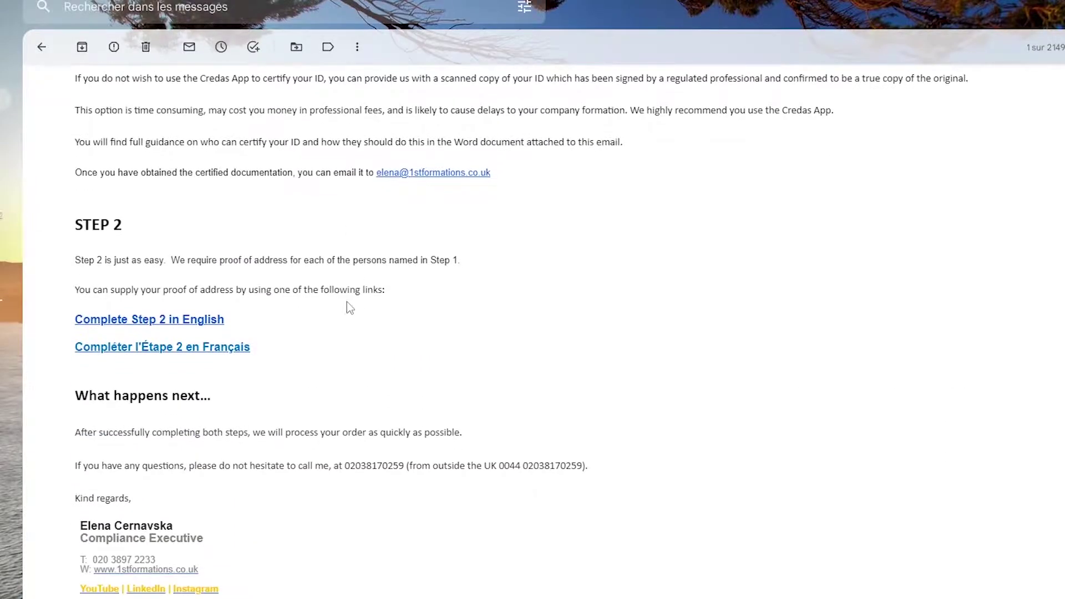
scroll(256, 310, "down", 1)
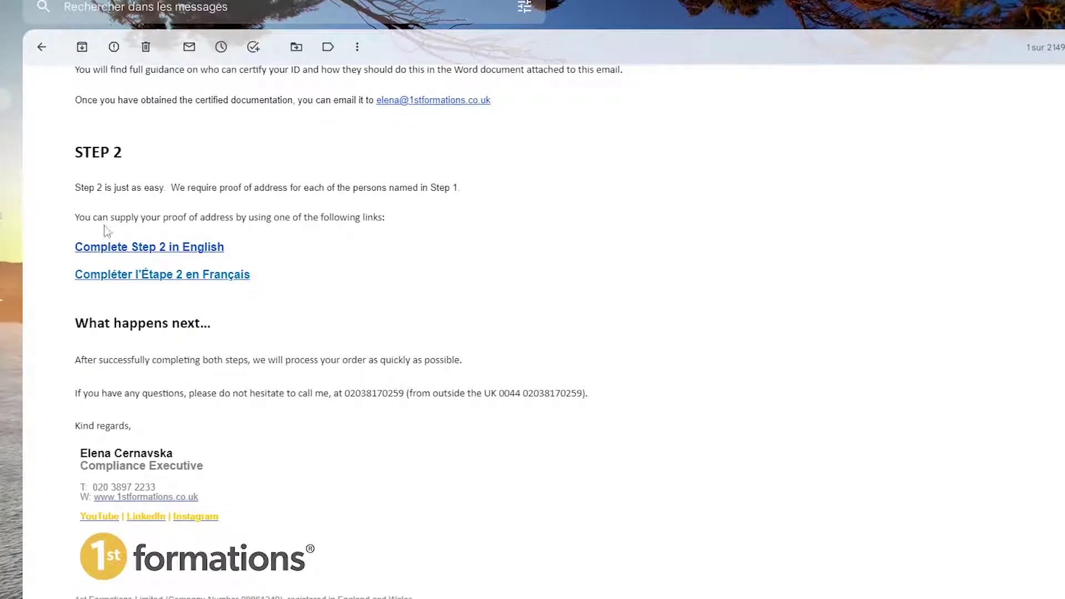
left_click(190, 280)
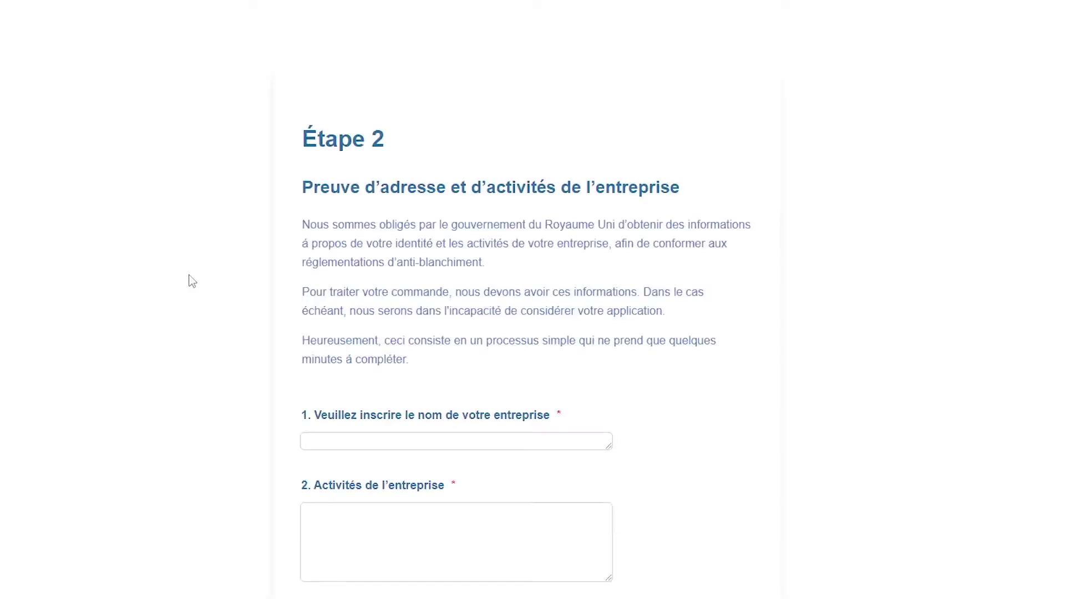
Scroll the Étape 2 proof-of-address form down to its first question
scroll(190, 280, "down", 3)
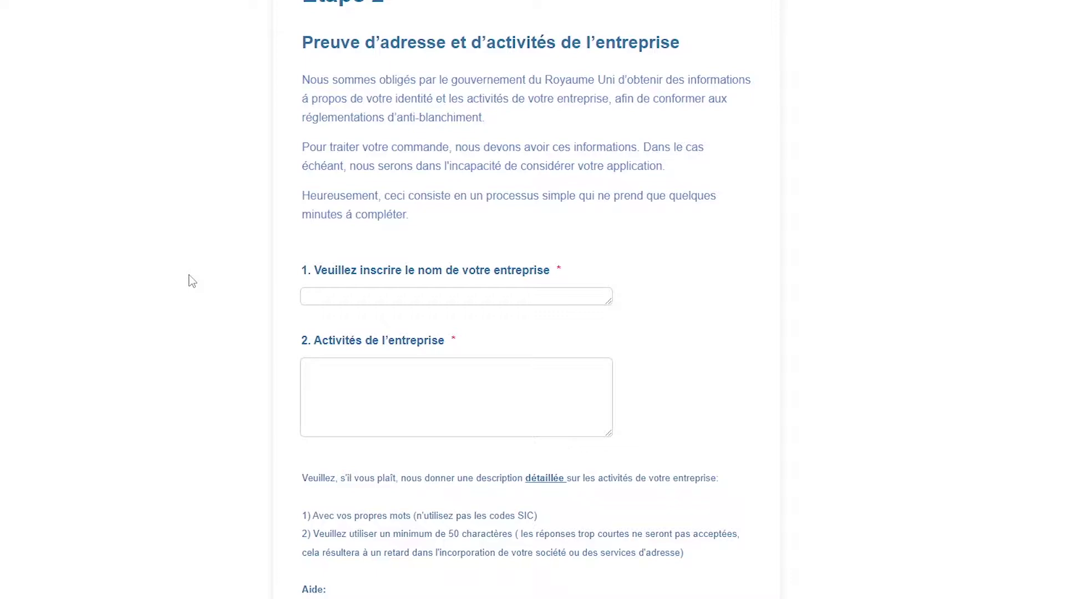
scroll(190, 280, "down", 10)
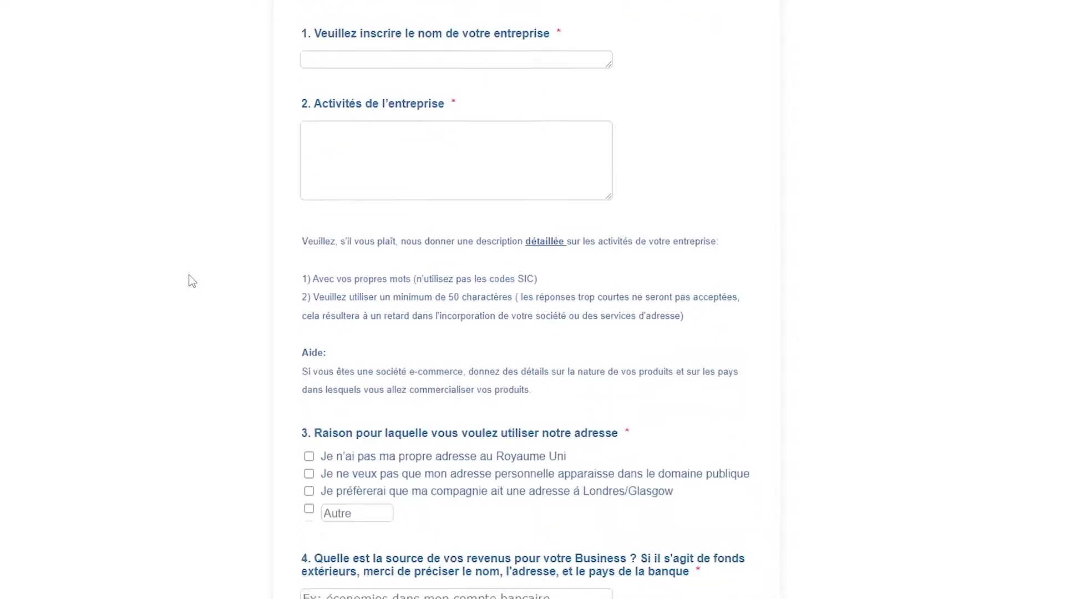
scroll(190, 280, "down", 13)
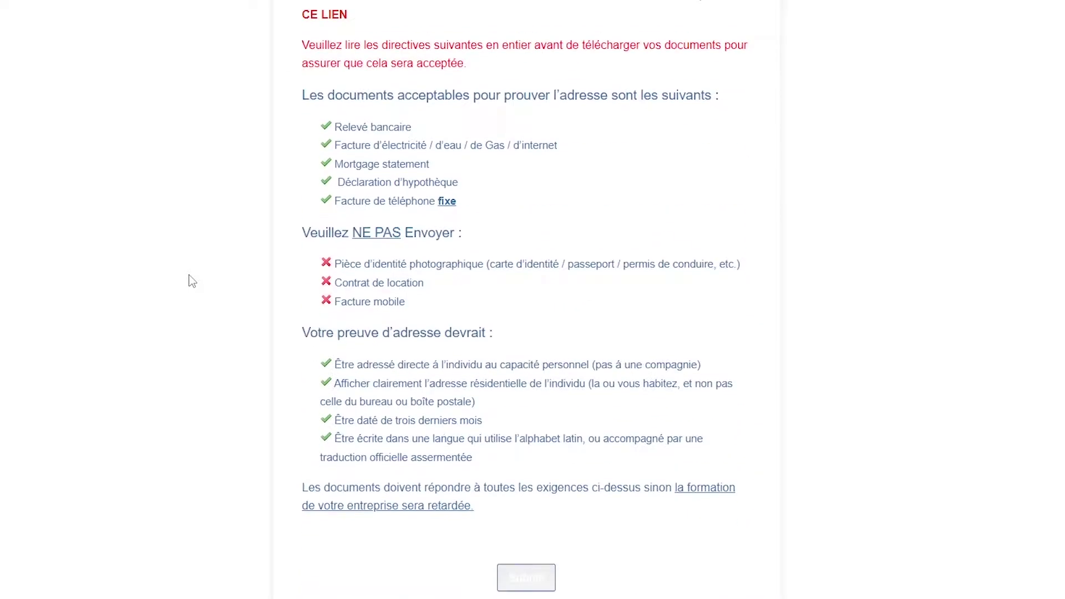
scroll(190, 280, "up", 20)
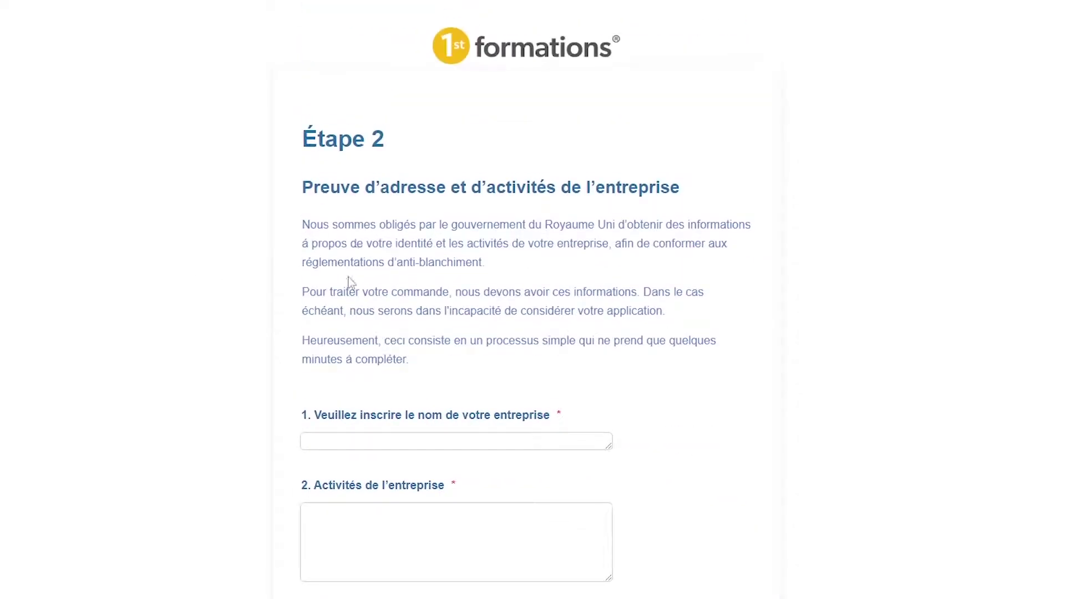
scroll(349, 280, "down", 3)
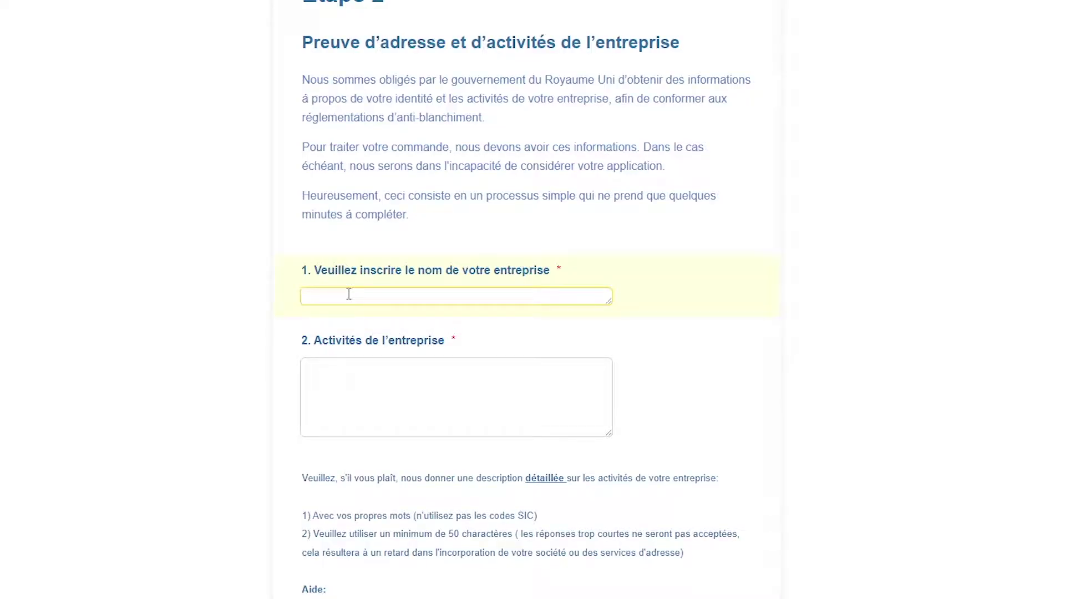
Focus and leave the company-name field, highlighting the 50-character minimum requirement
left_click(349, 293)
scroll(381, 478, "down", 3)
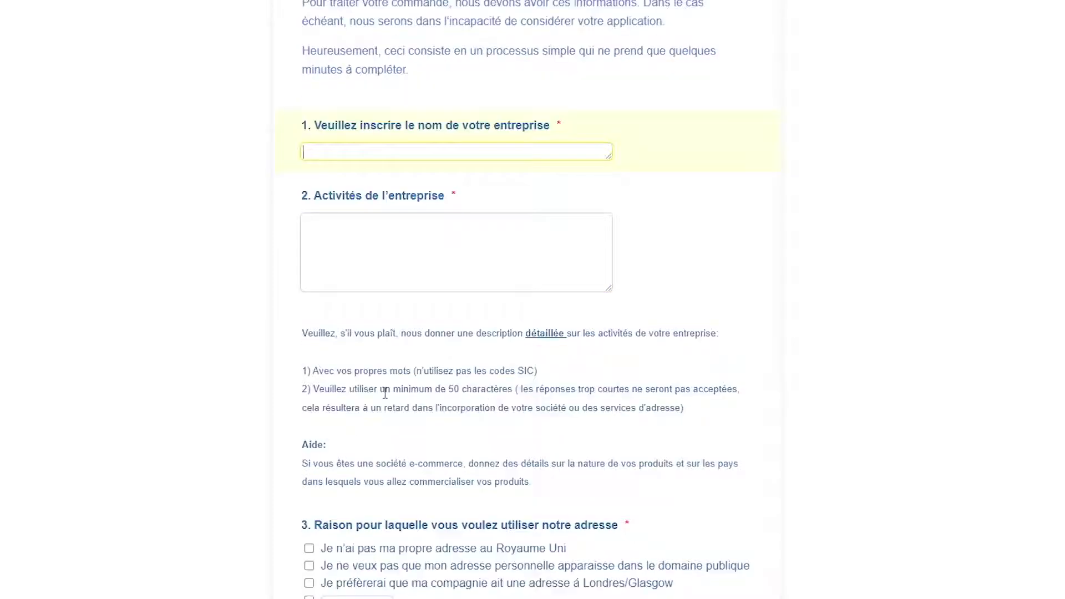
left_click(311, 389)
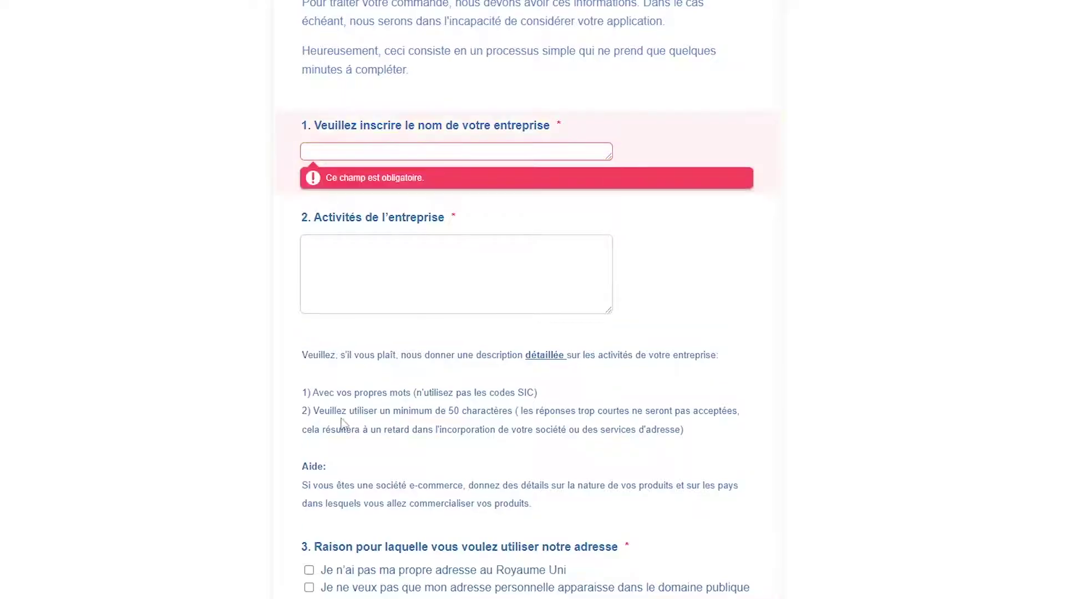
left_click_drag(381, 411, 509, 414)
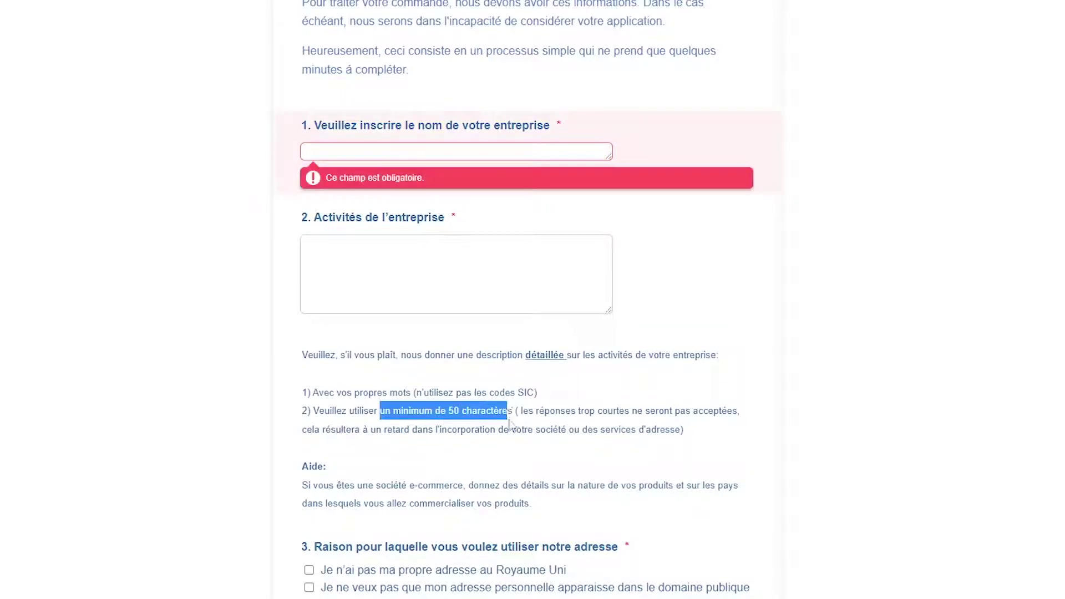
left_click(432, 394)
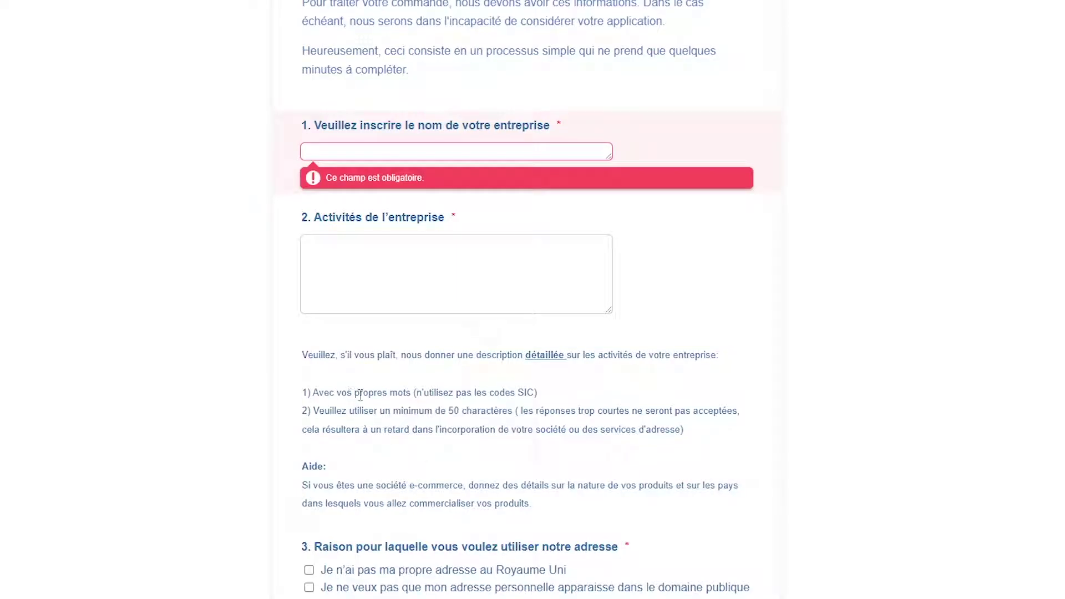
scroll(426, 413, "down", 4)
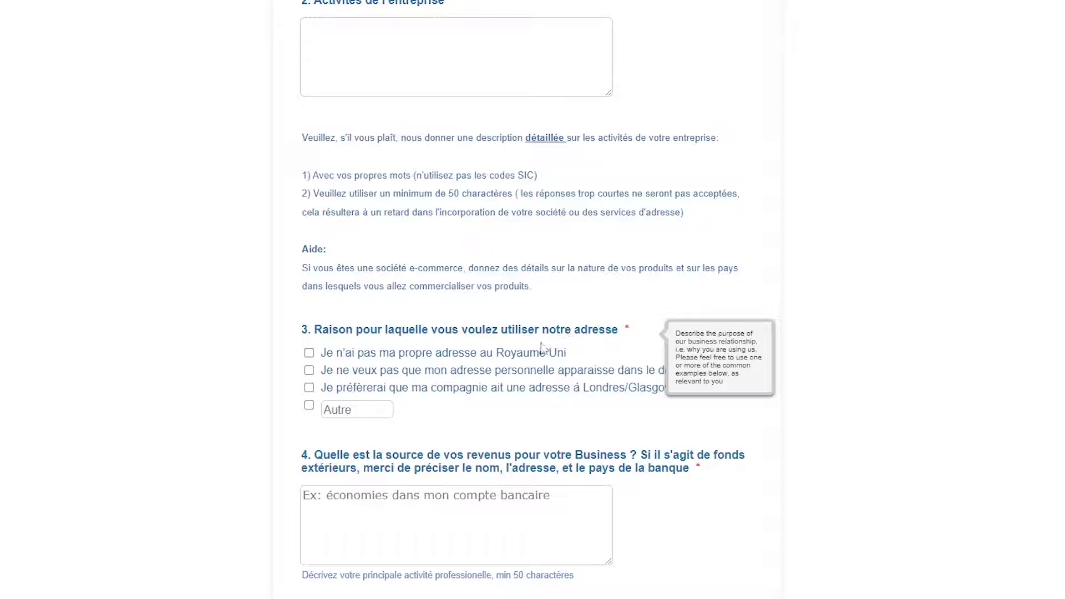
scroll(528, 432, "down", 10)
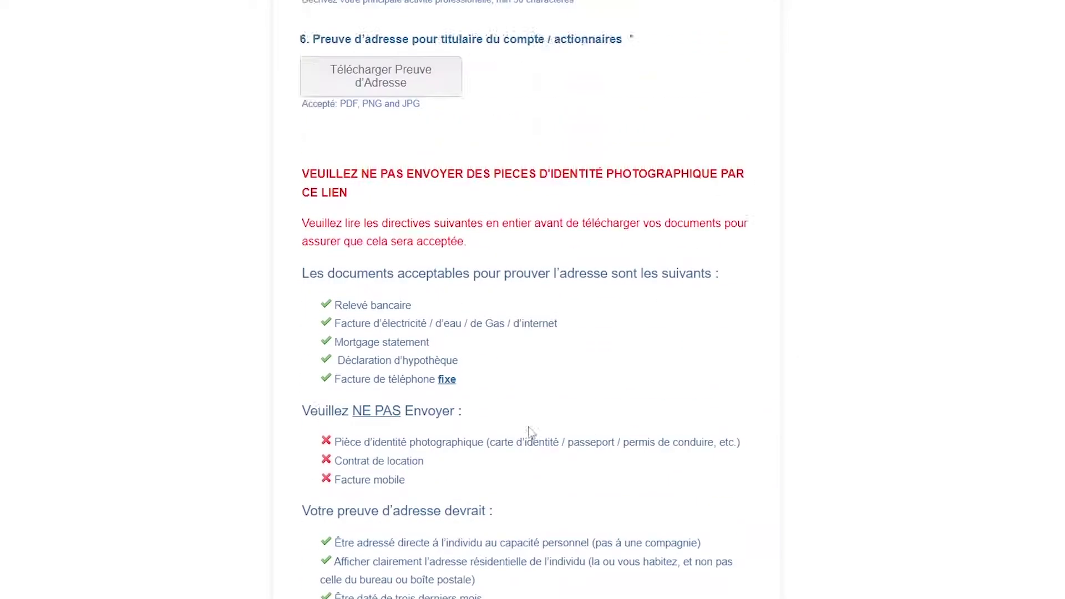
scroll(529, 432, "up", 15)
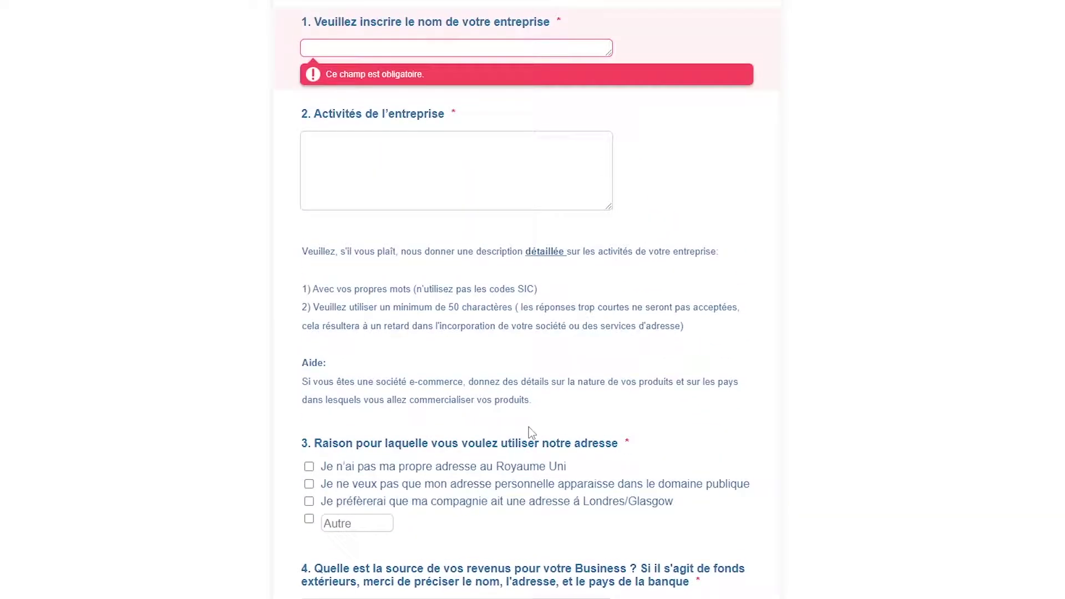
scroll(531, 432, "up", 6)
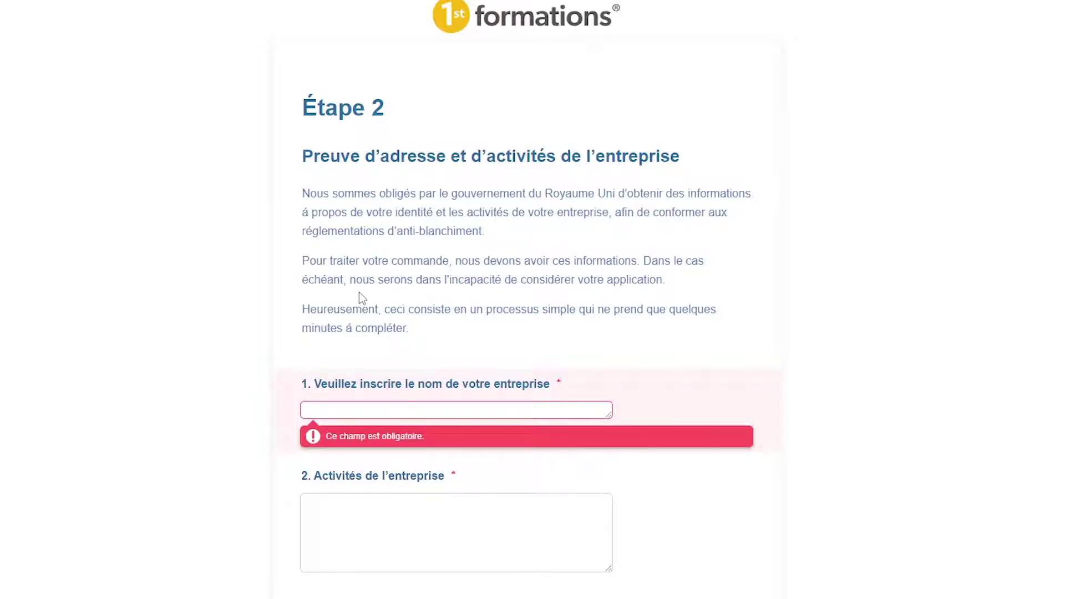
scroll(359, 292, "down", 3)
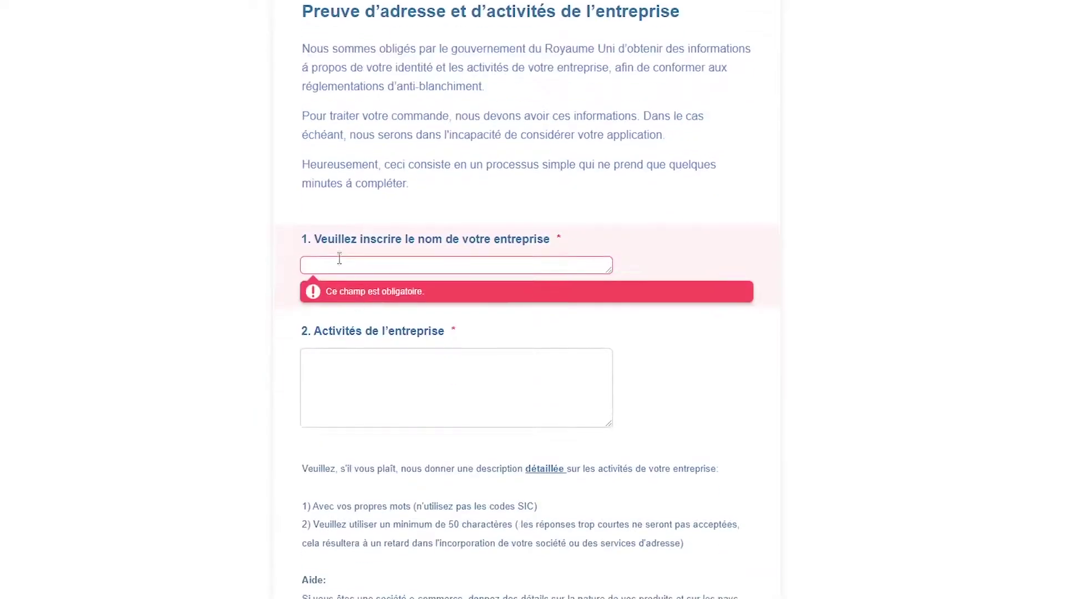
Enter WENDOOKA LTD as company name and complete the communication-services activity description
left_click(339, 268)
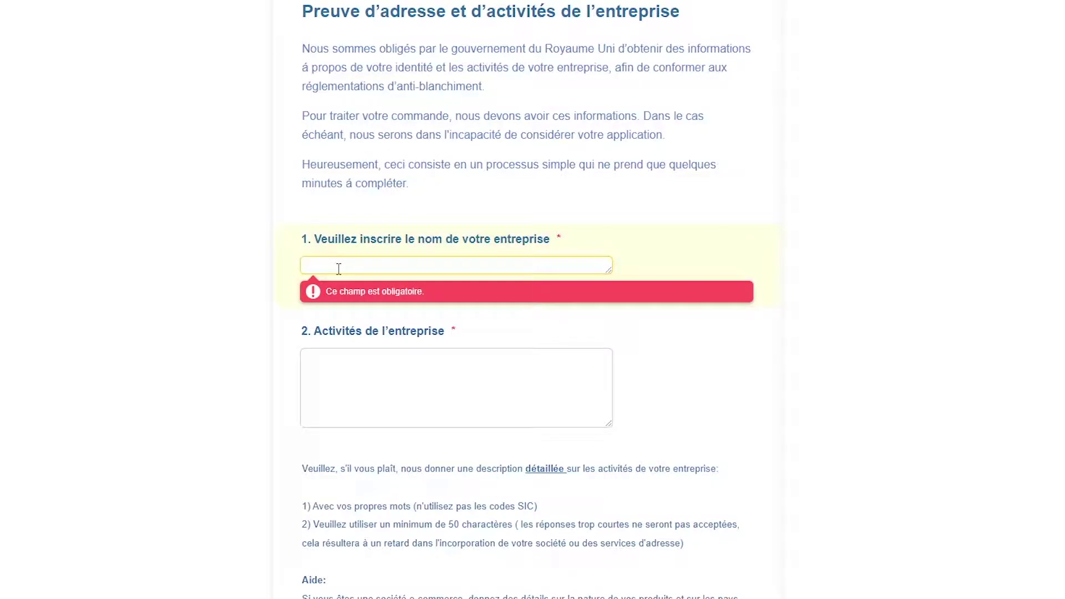
type("WENDOOKA LTD")
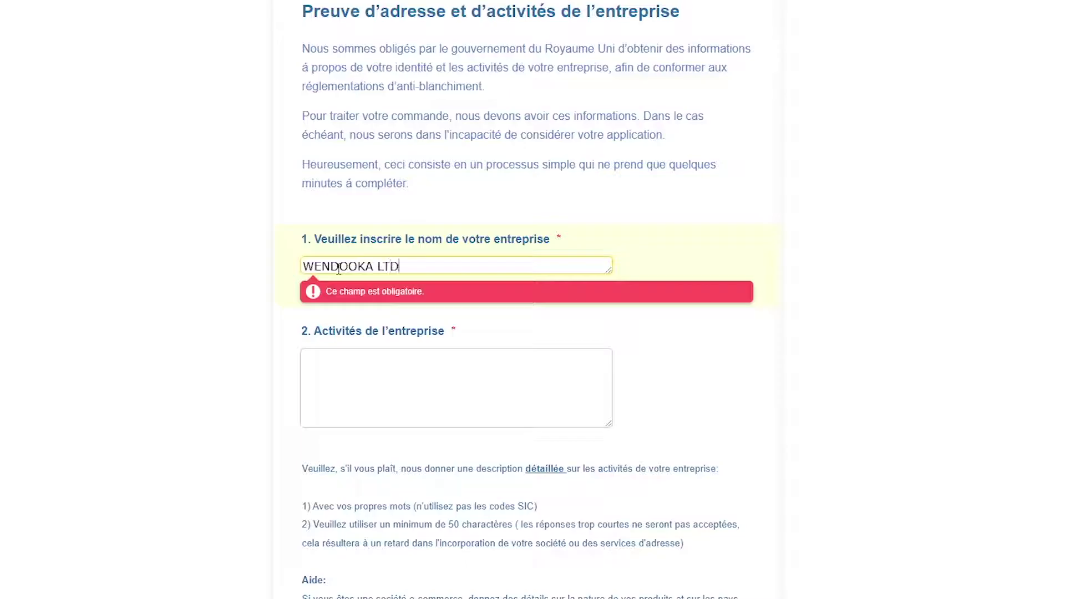
left_click(328, 361)
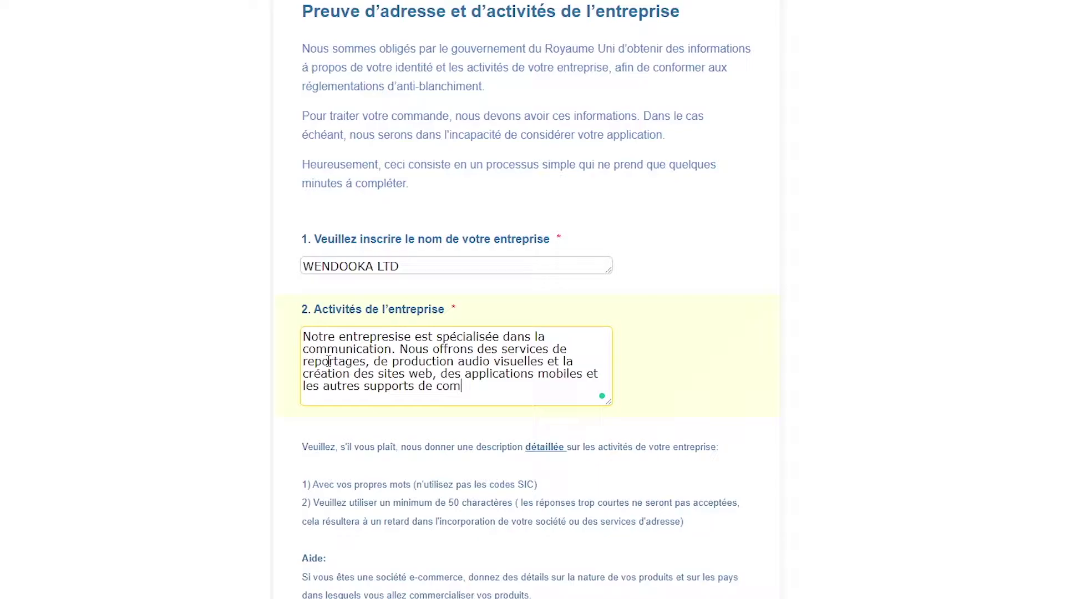
type("munication")
Tick 'Je n'ai pas ma propre adresse au Royaume Uni' as the reason for question 3
scroll(328, 361, "down", 3)
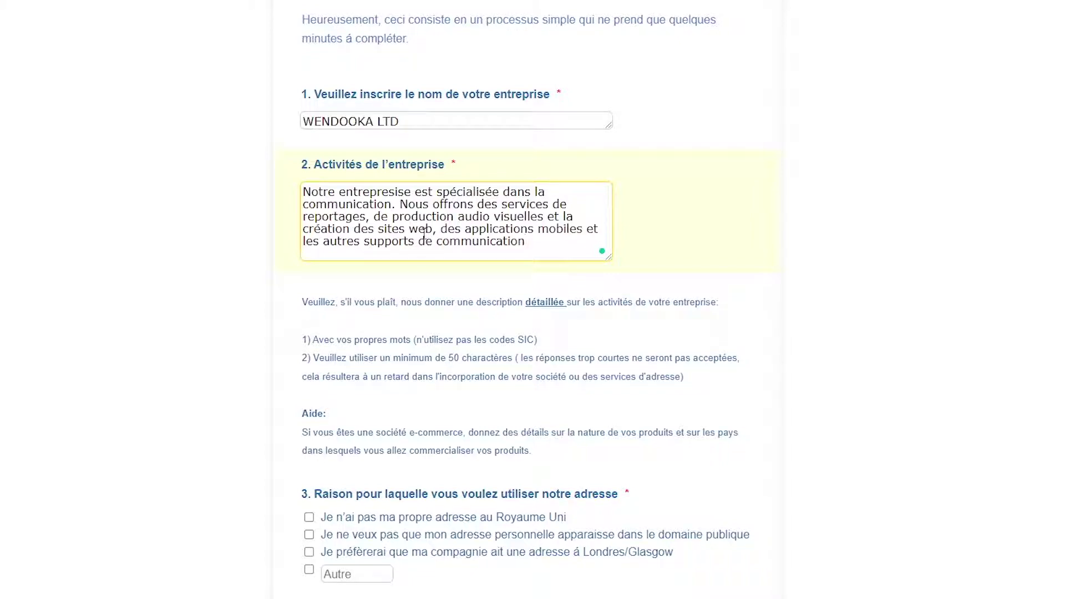
scroll(495, 268, "down", 7)
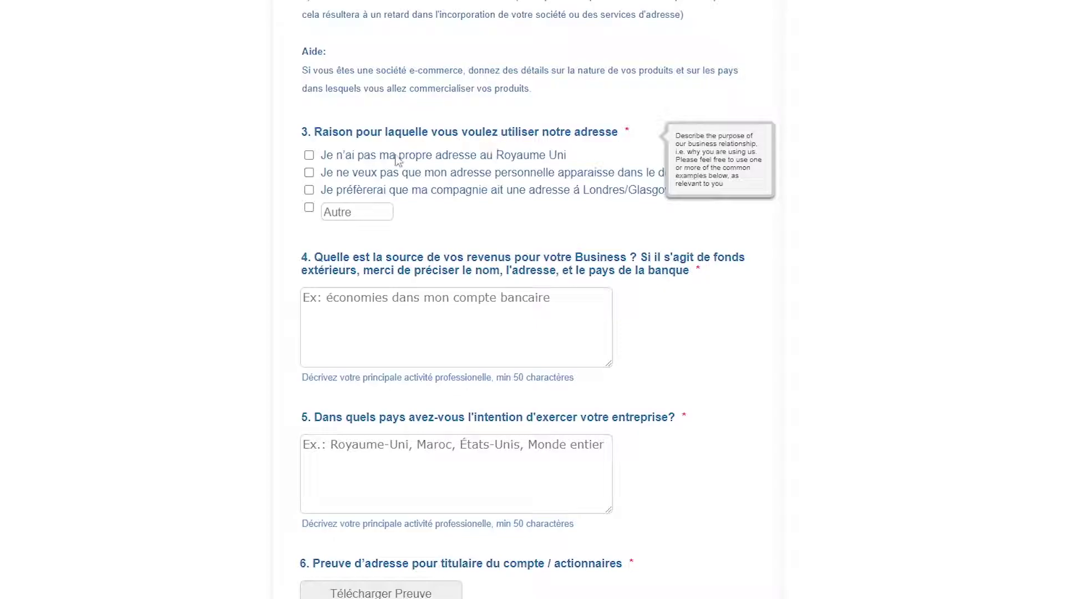
left_click(309, 156)
left_click(683, 145)
scroll(550, 210, "down", 3)
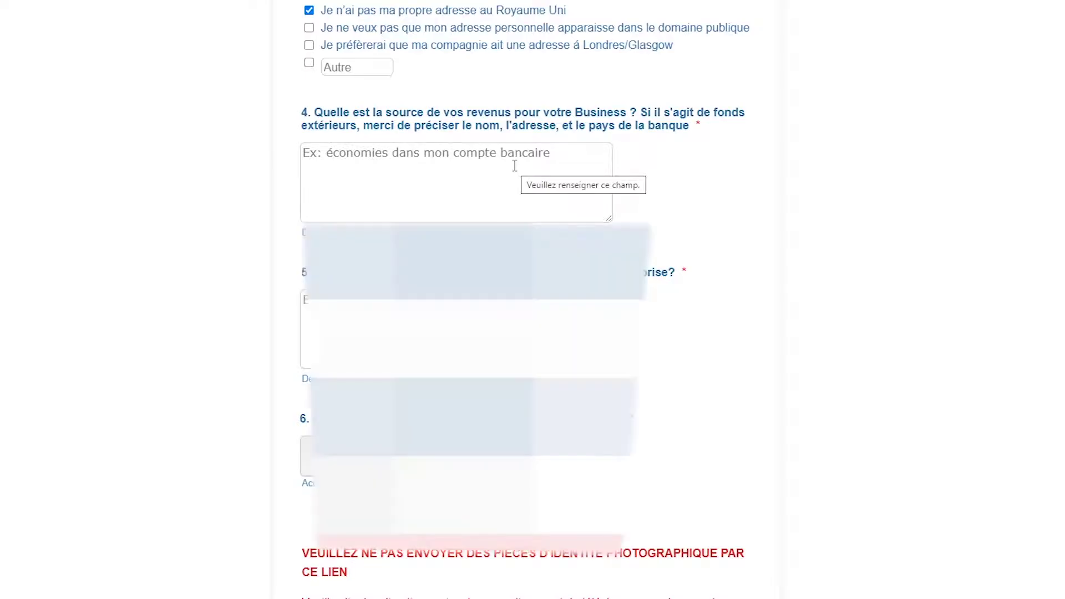
Answer question 4 with 'Les frais de prestations de services' and question 5 with 'Monde entier'
left_click(514, 166)
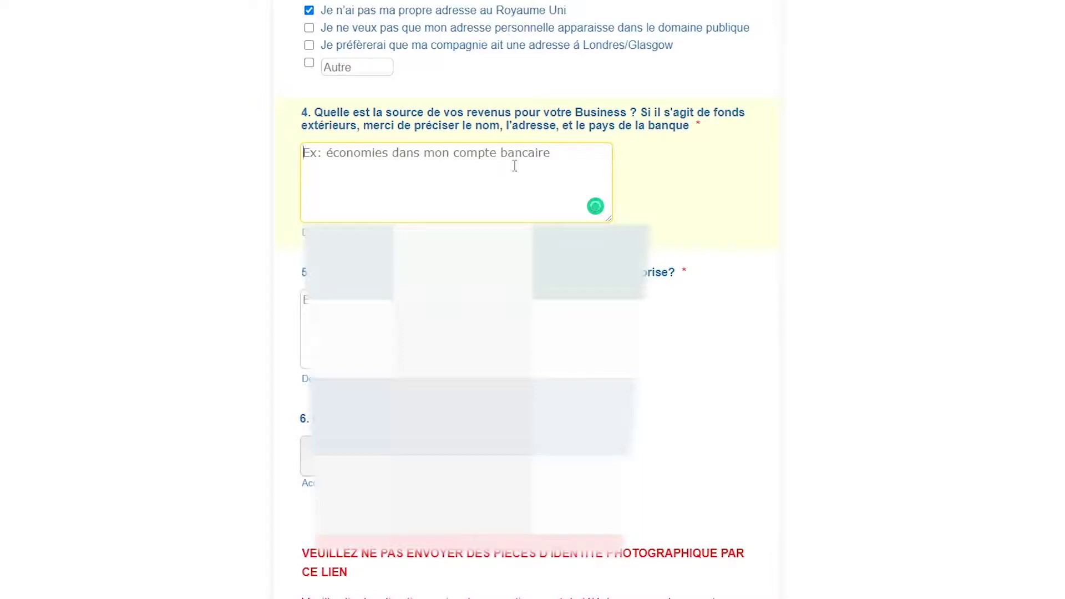
type("Les frais de")
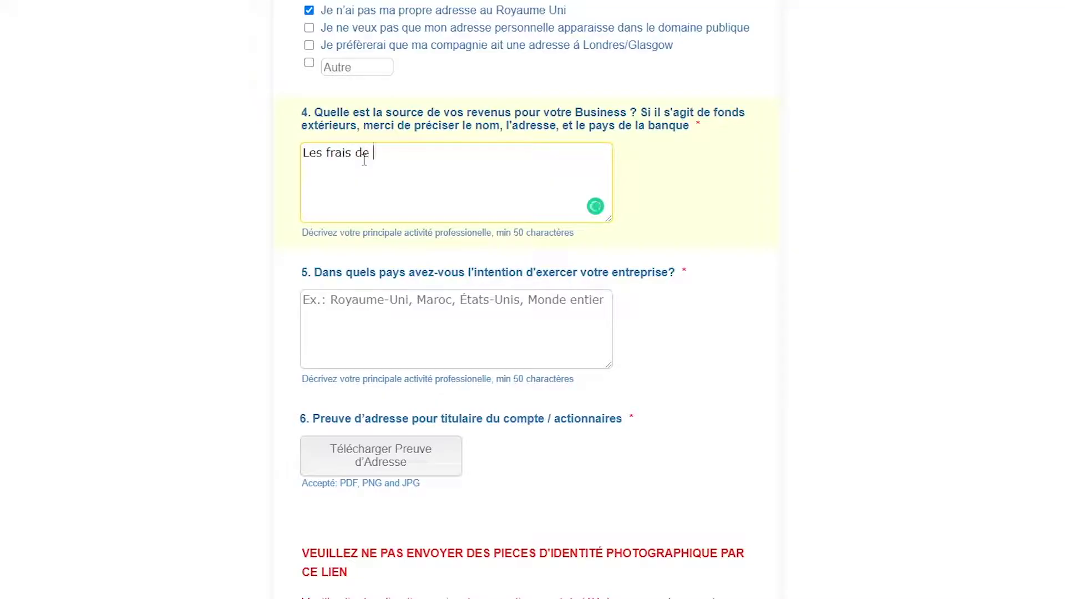
type(" prestations d")
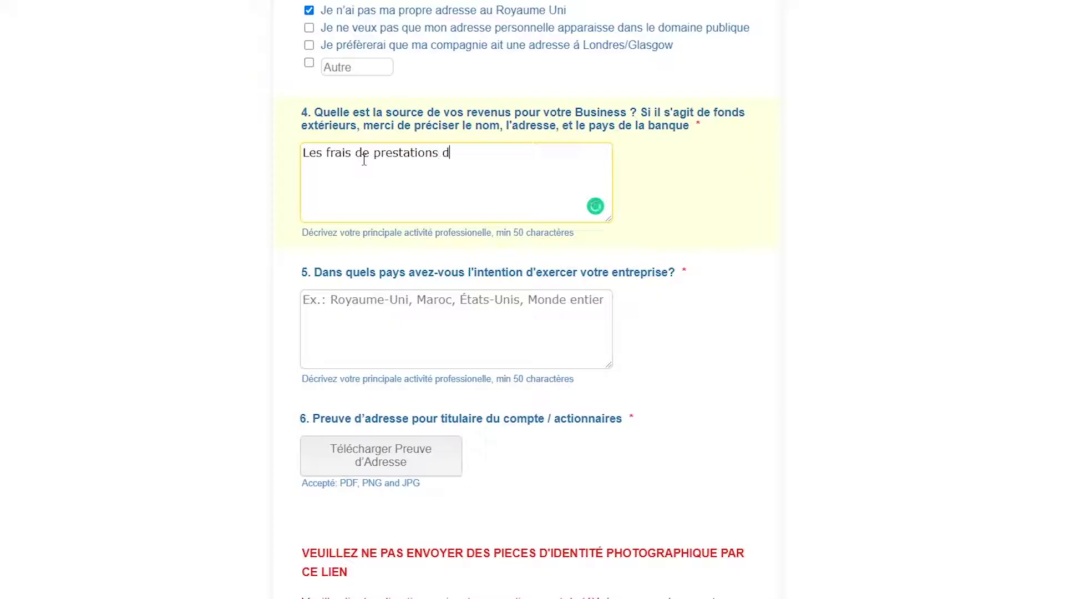
type("e services")
left_click(436, 306)
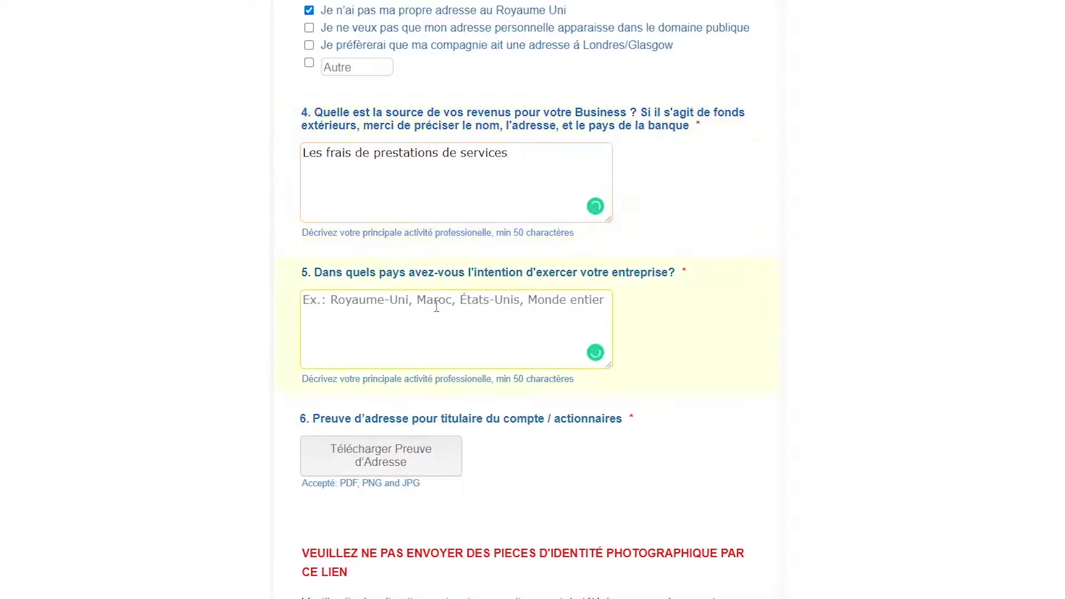
type("Mo")
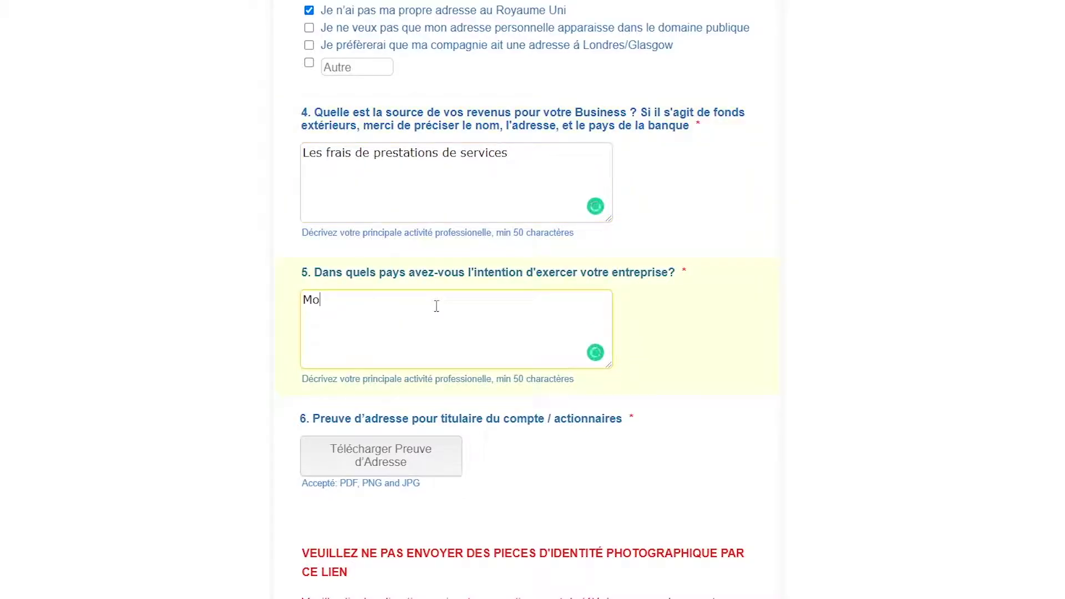
type("nde entier")
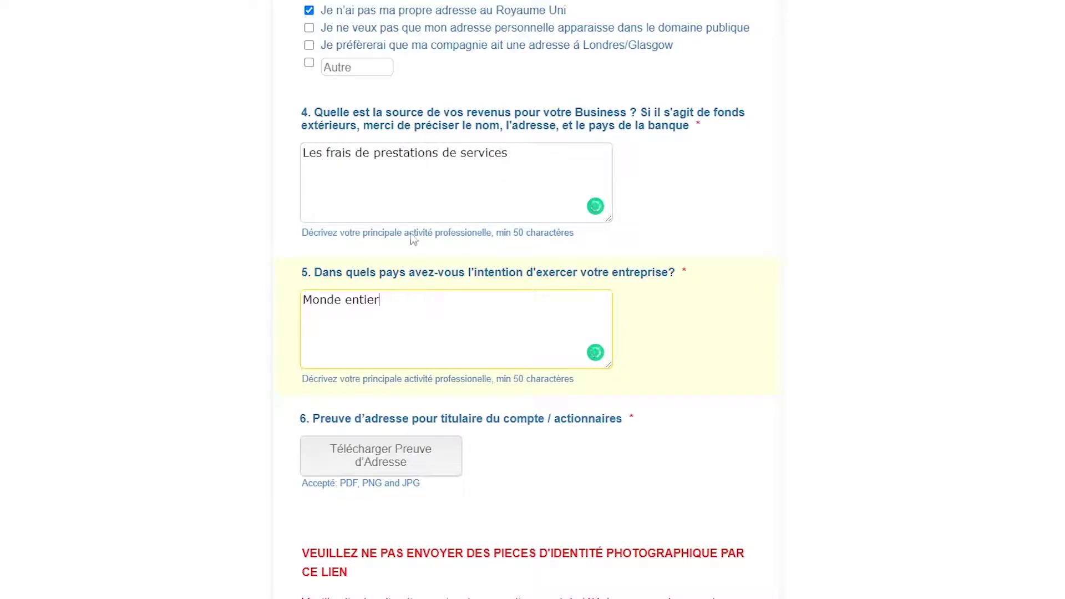
scroll(437, 200, "down", 3)
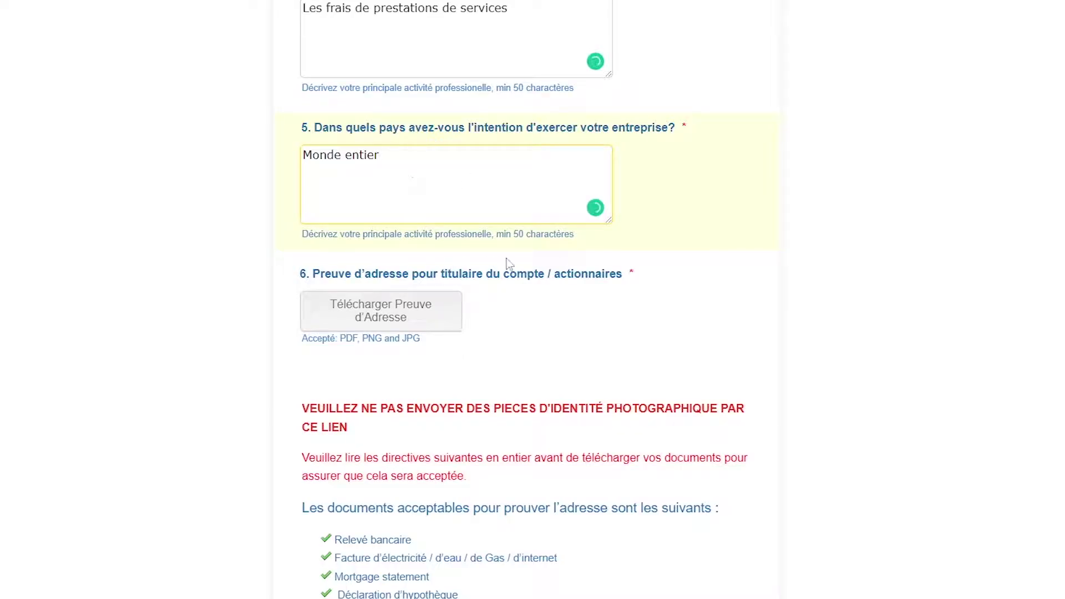
scroll(509, 262, "down", 1)
scroll(560, 253, "down", 2)
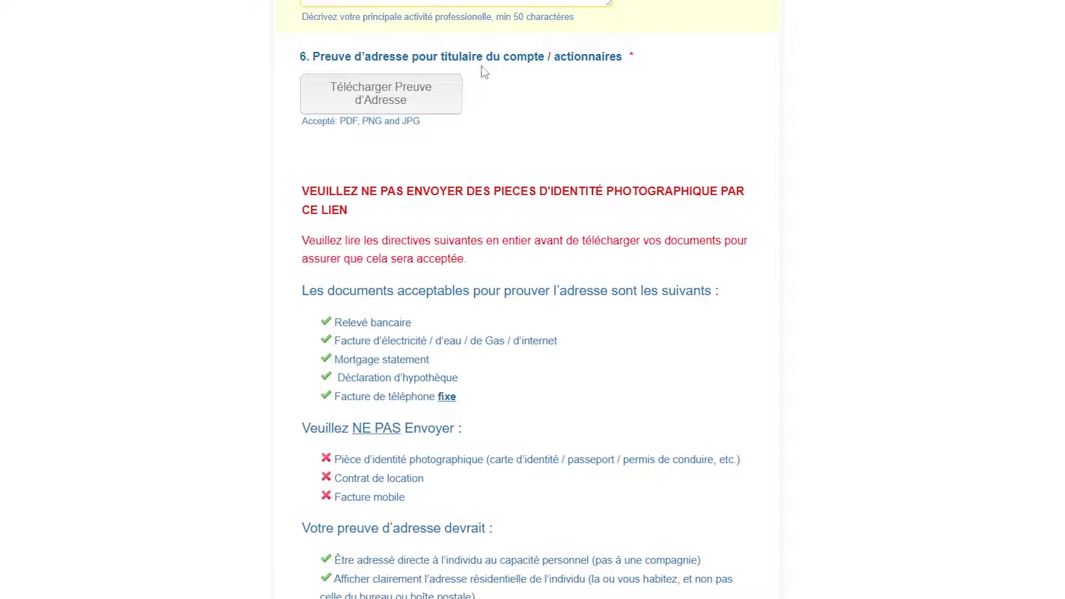
Upload the JPG via Télécharger Preuve d'Adresse and submit the Étape 2 form
left_click(395, 102)
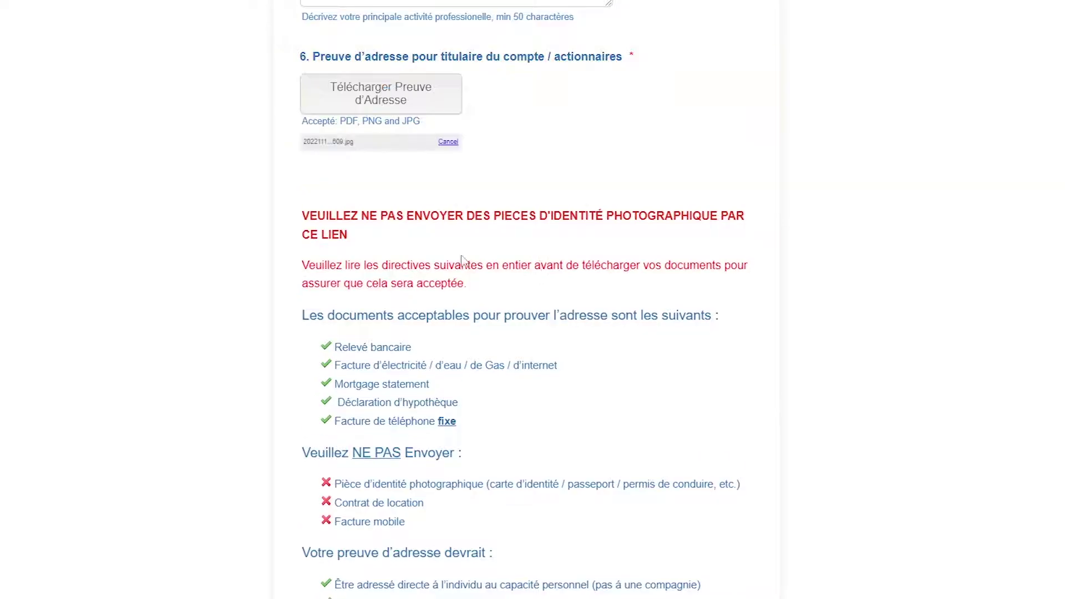
scroll(542, 486, "down", 4)
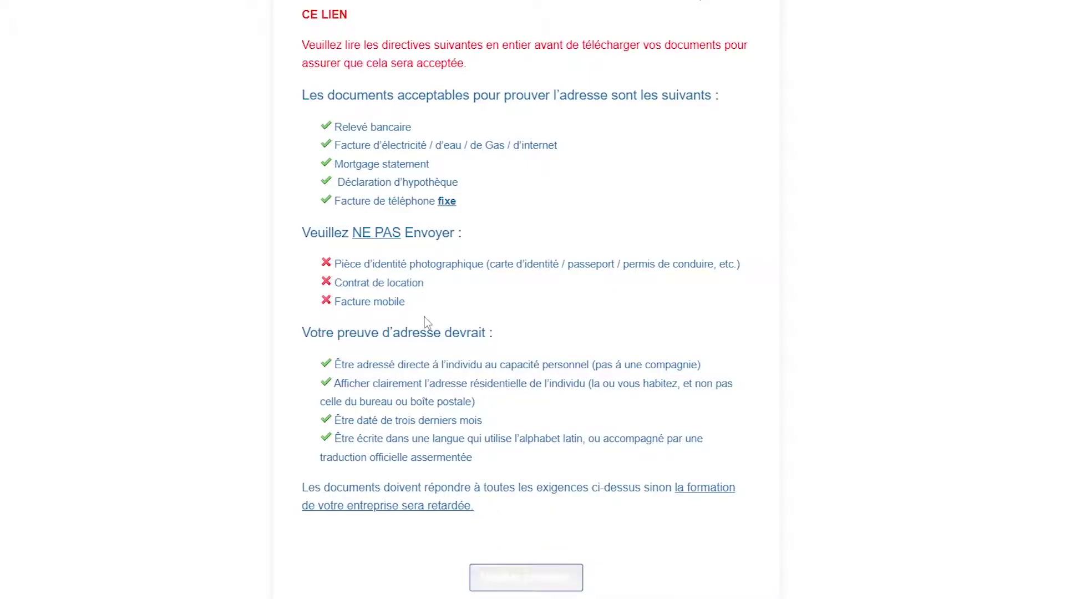
scroll(427, 321, "up", 3)
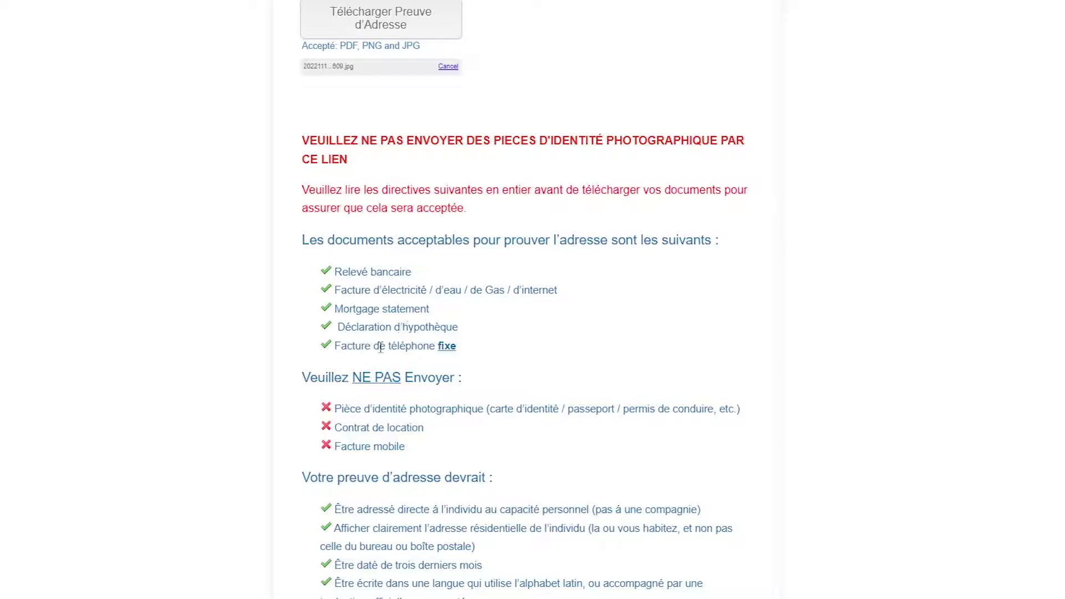
scroll(403, 347, "down", 1)
scroll(403, 347, "down", 1)
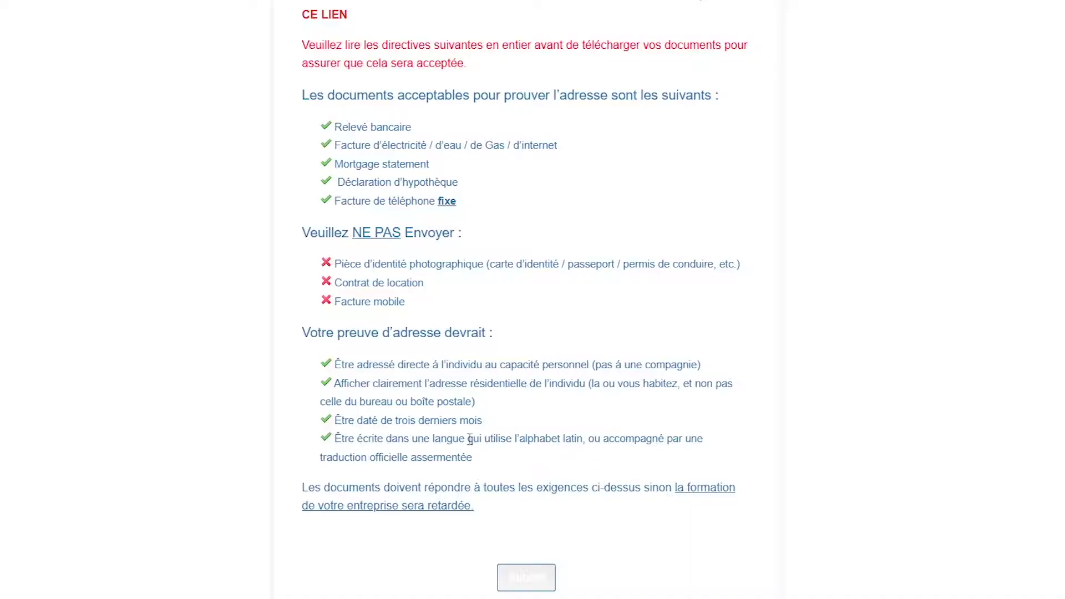
scroll(519, 311, "up", 3)
scroll(514, 347, "down", 2)
scroll(528, 371, "down", 1)
scroll(528, 369, "up", 3)
scroll(528, 368, "up", 3)
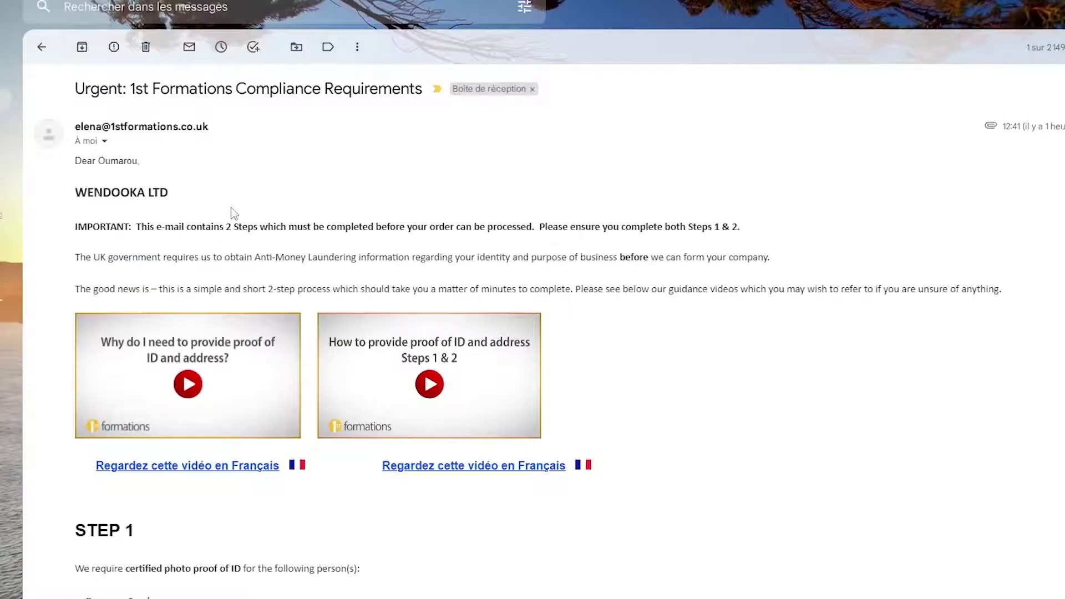
Return from the compliance email to the Gmail inbox
left_click(42, 51)
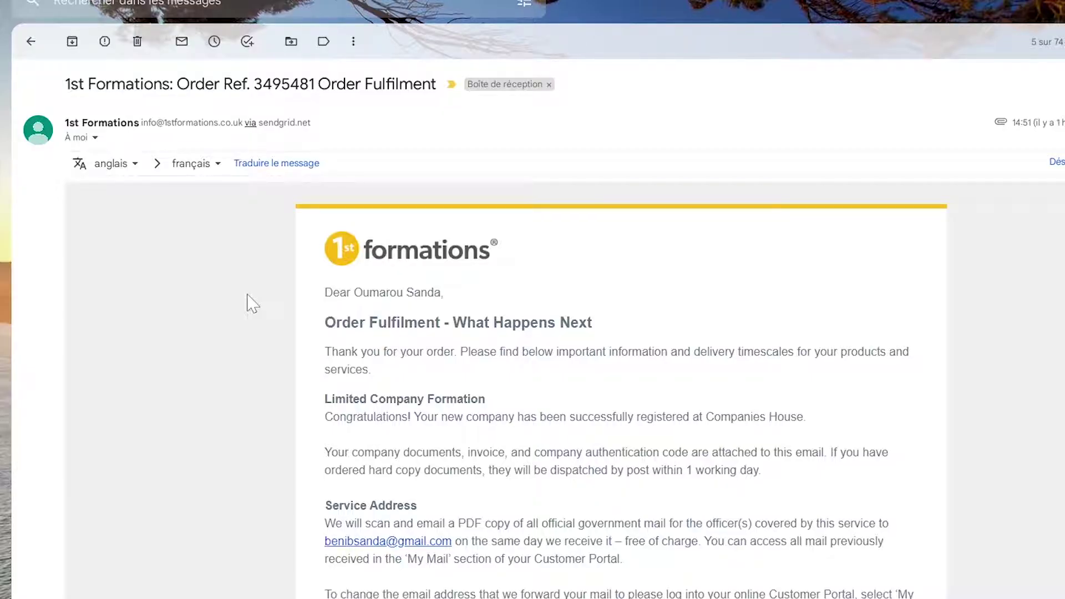
Select the 'Congratulations!' Companies House registration line, then scroll through the email body
scroll(280, 316, "down", 1)
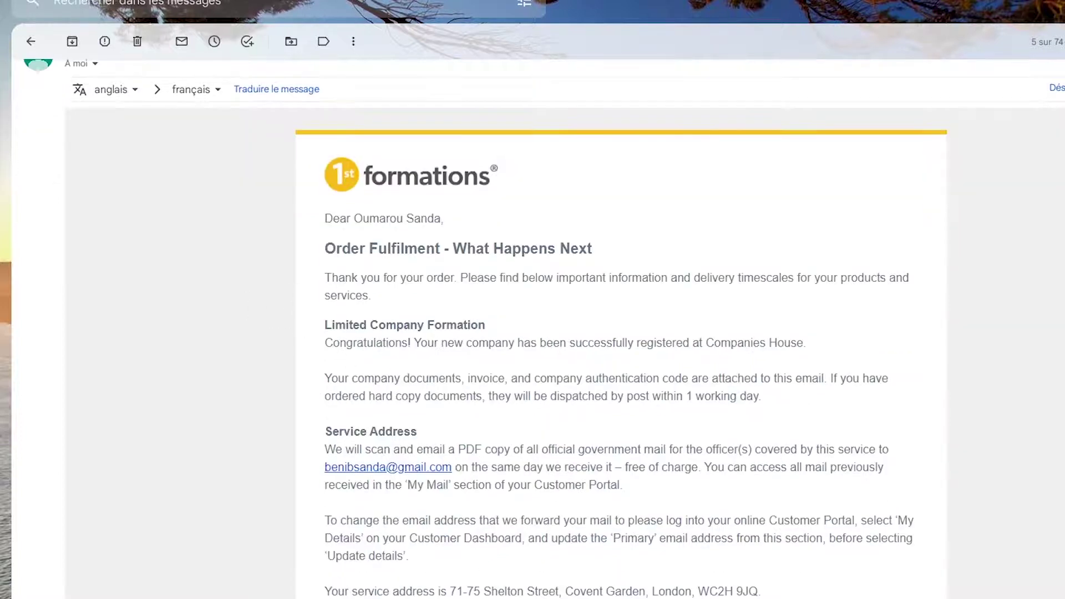
triple_click(412, 350)
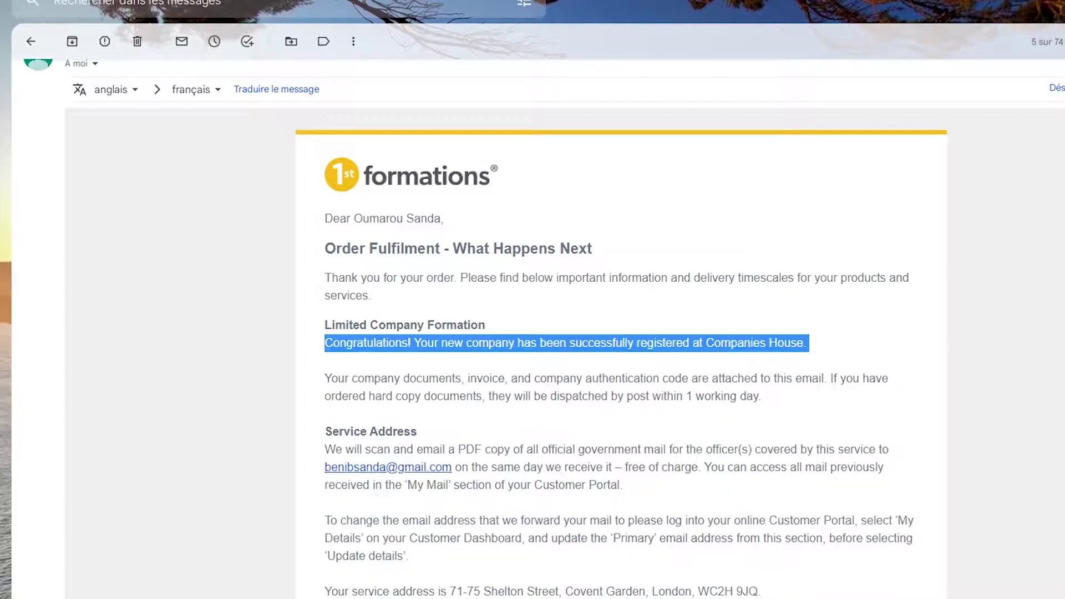
scroll(654, 355, "down", 14)
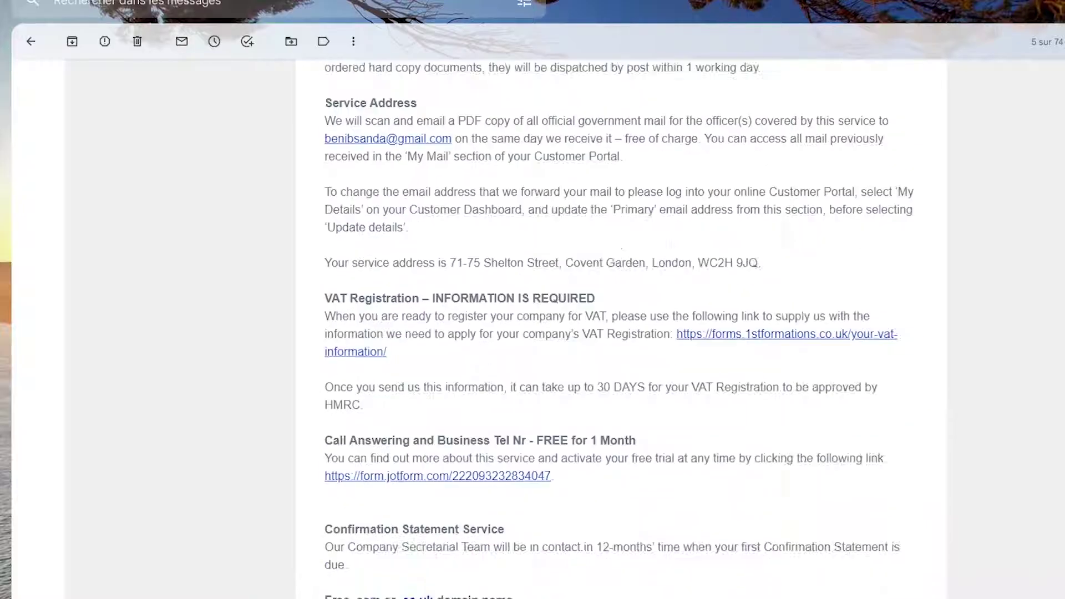
scroll(655, 355, "down", 12)
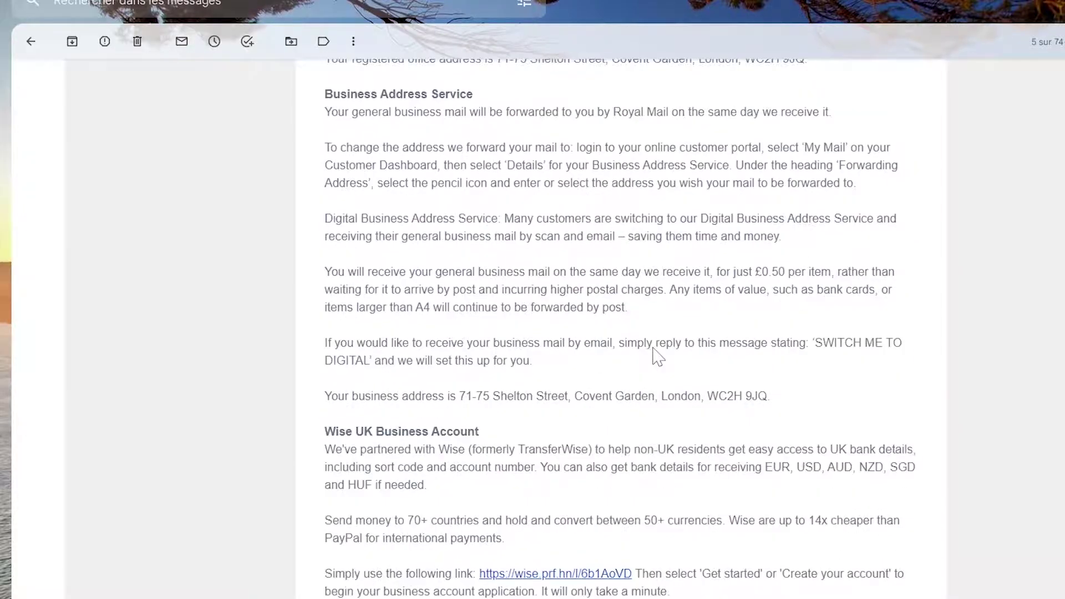
scroll(688, 356, "down", 5)
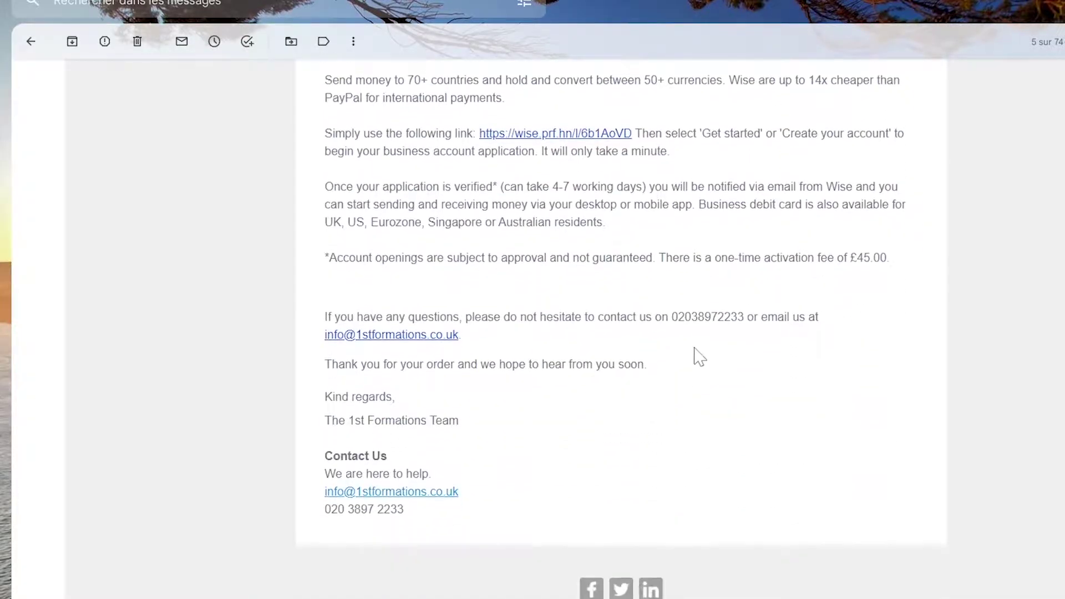
scroll(698, 356, "up", 15)
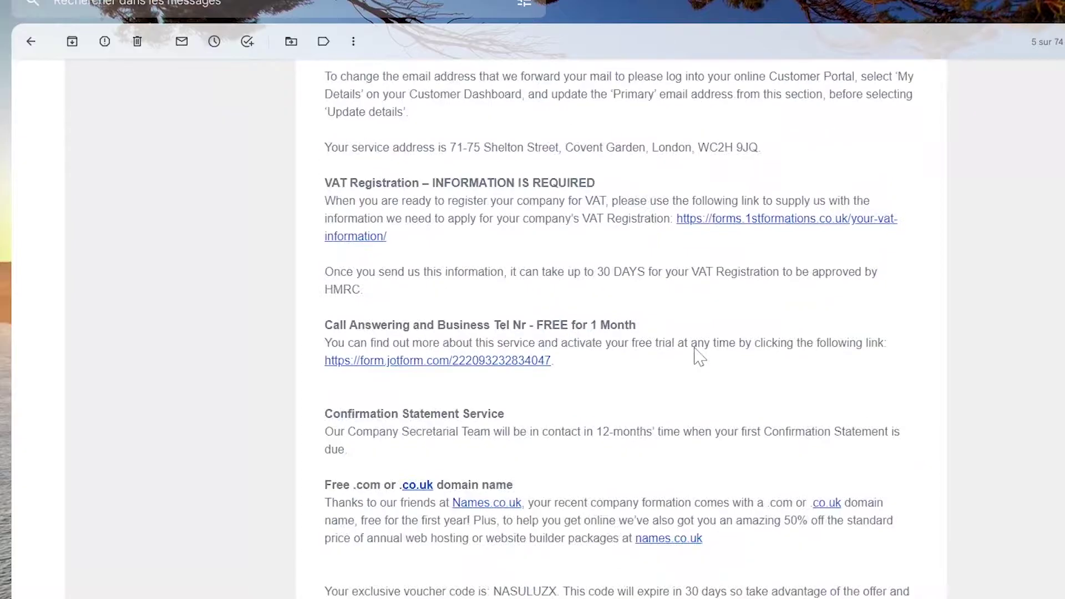
scroll(697, 353, "down", 8)
scroll(563, 345, "down", 3)
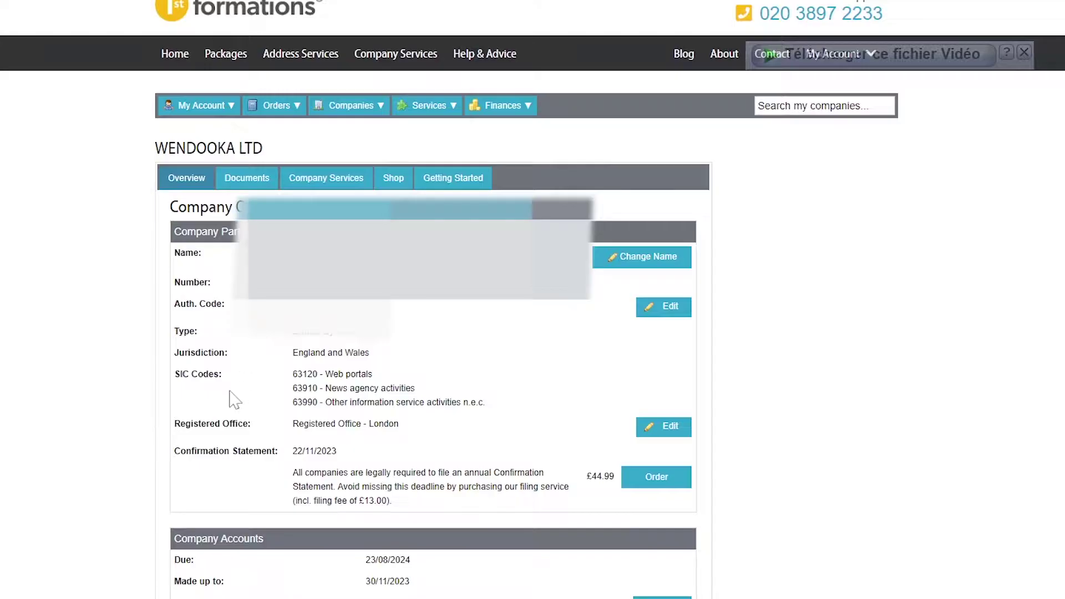
Scroll the WENDOOKA LTD overview, highlighting the confirmation statement date
scroll(238, 402, "down", 1)
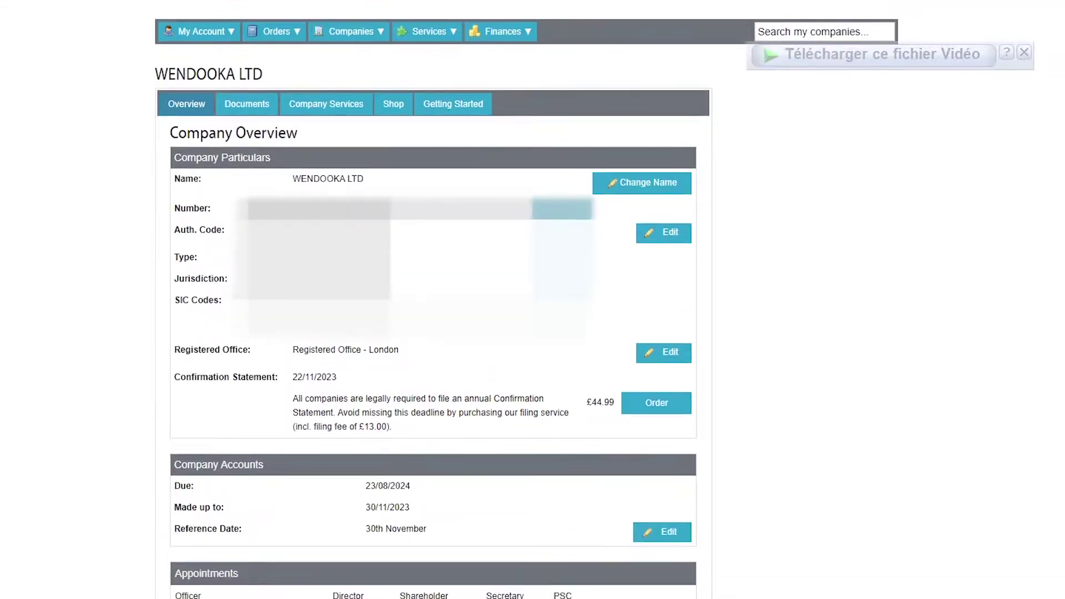
mouse_move(298, 377)
left_mouse_down()
mouse_move(332, 377)
mouse_move(292, 377)
left_mouse_up()
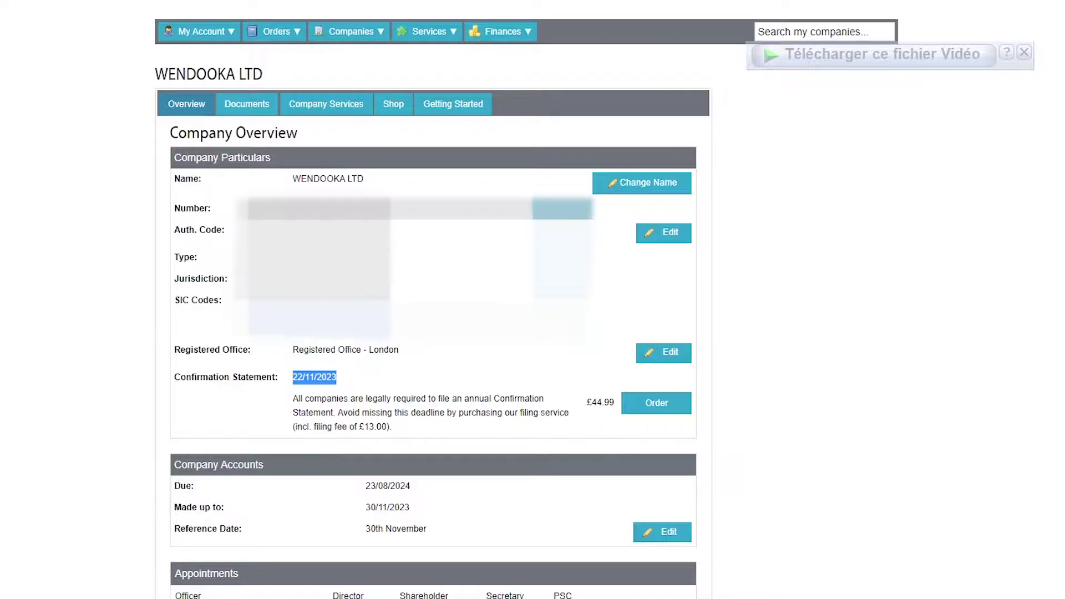
scroll(493, 430, "down", 3)
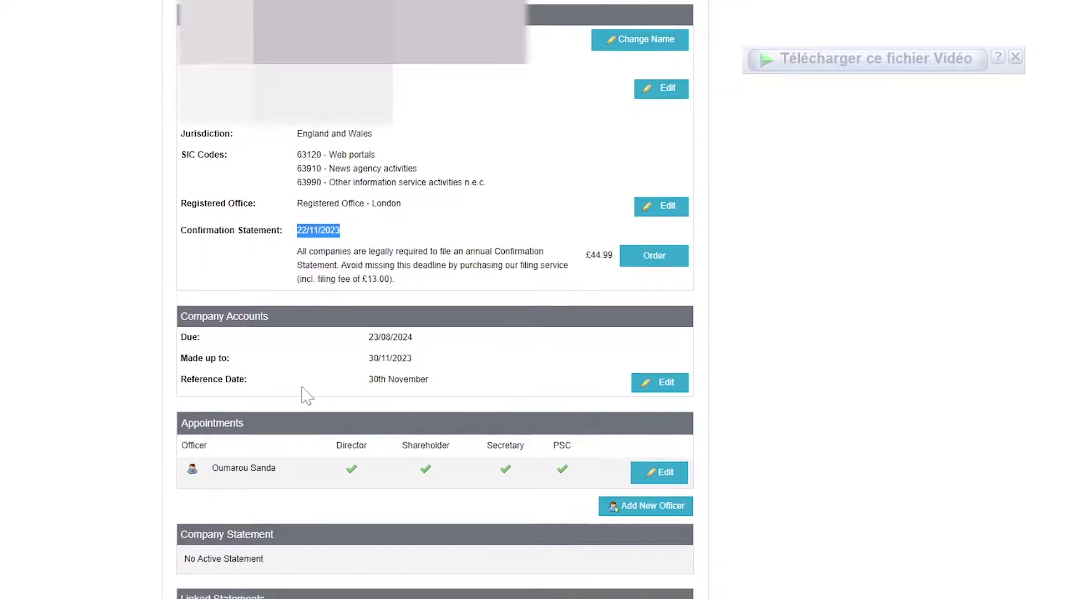
scroll(355, 400, "down", 4)
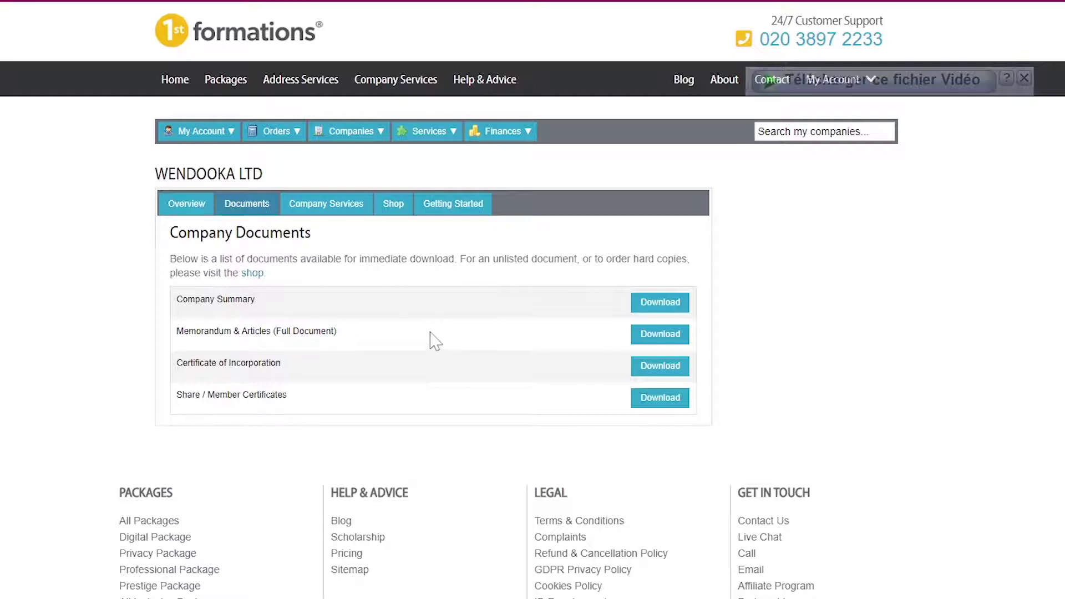
In Company Services, highlight the service address, registered office and London business address lines
left_click(331, 221)
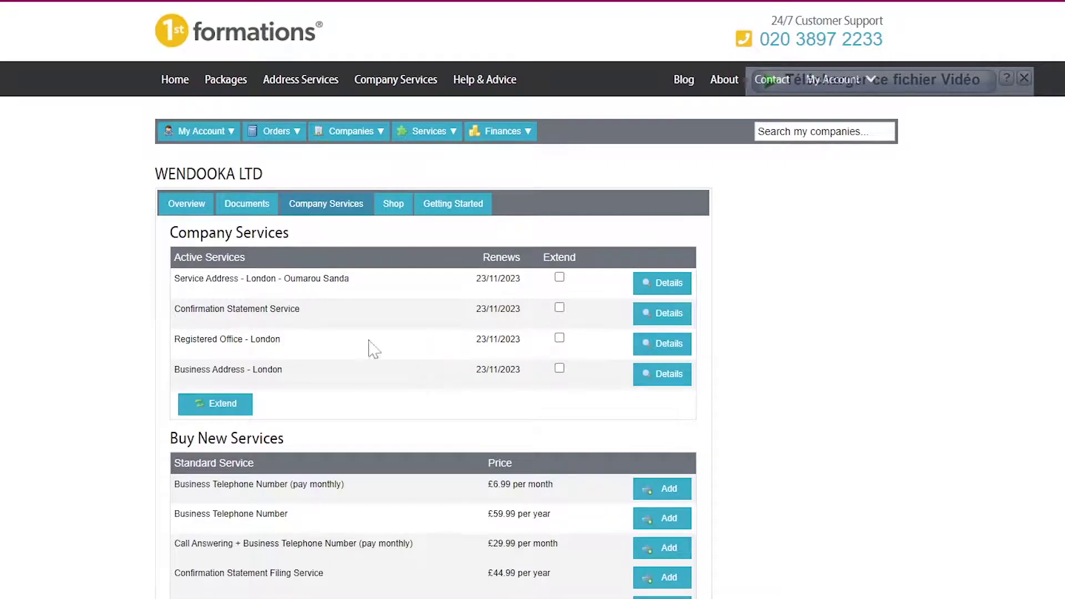
triple_click(222, 278)
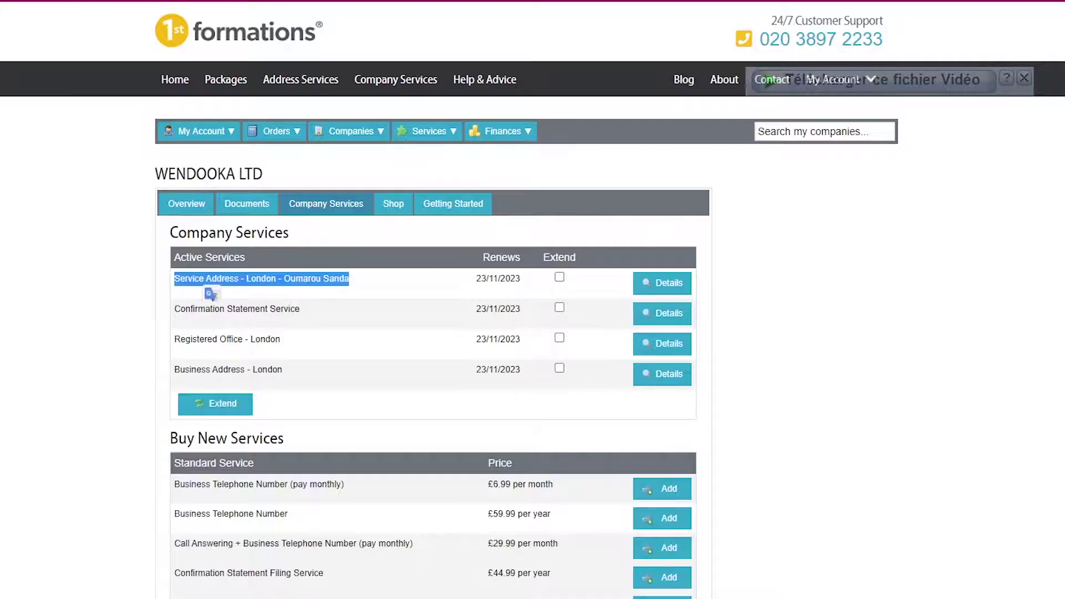
double_click(231, 339)
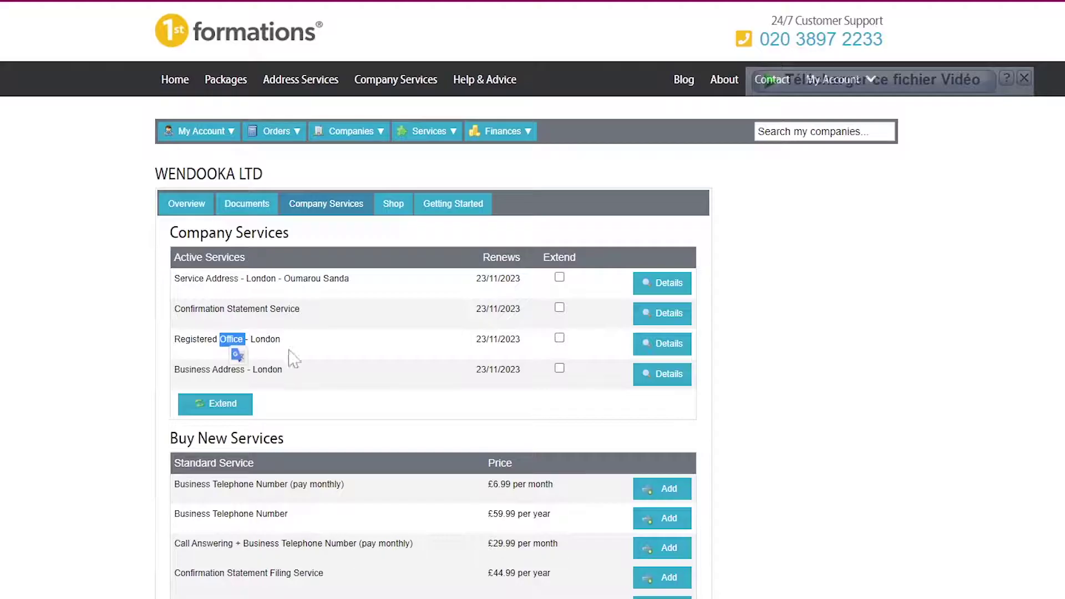
double_click(268, 369)
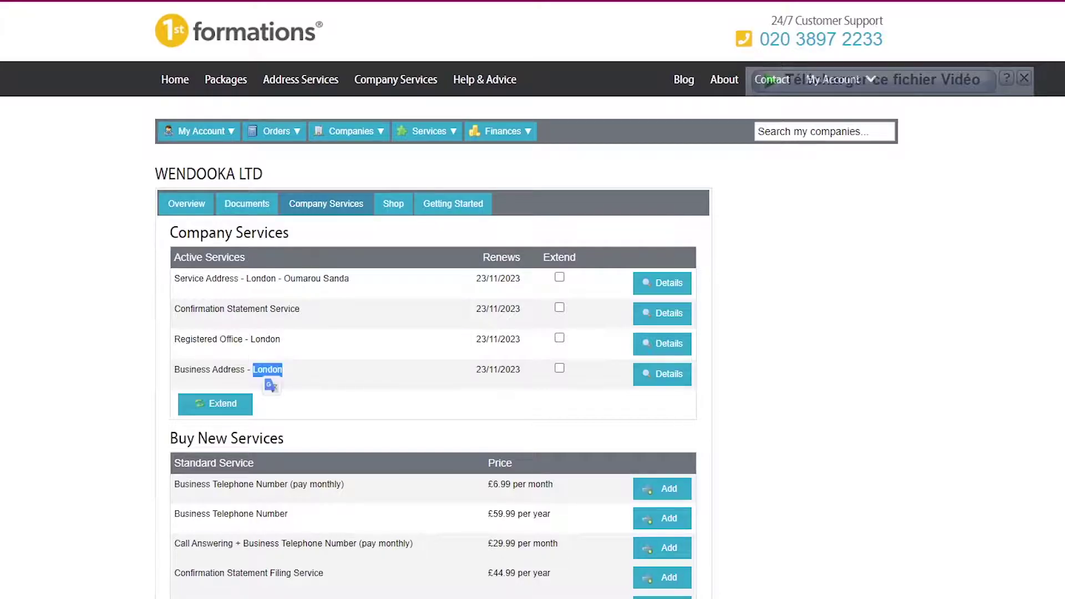
triple_click(222, 369)
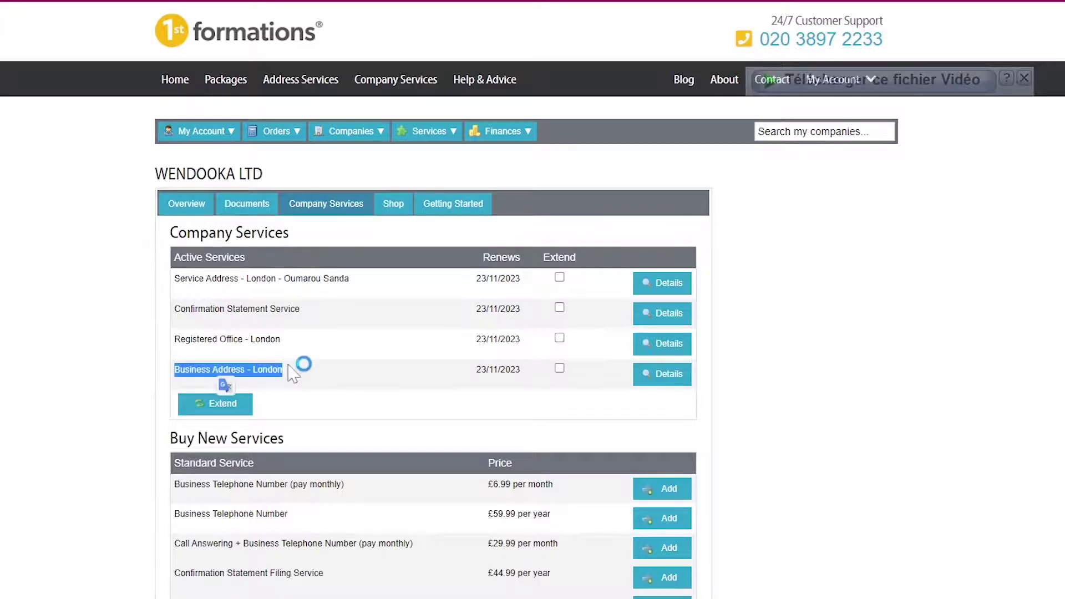
left_click(310, 366)
Review the monthly and yearly business telephone number services under Buy New Services
scroll(308, 364, "down", 4)
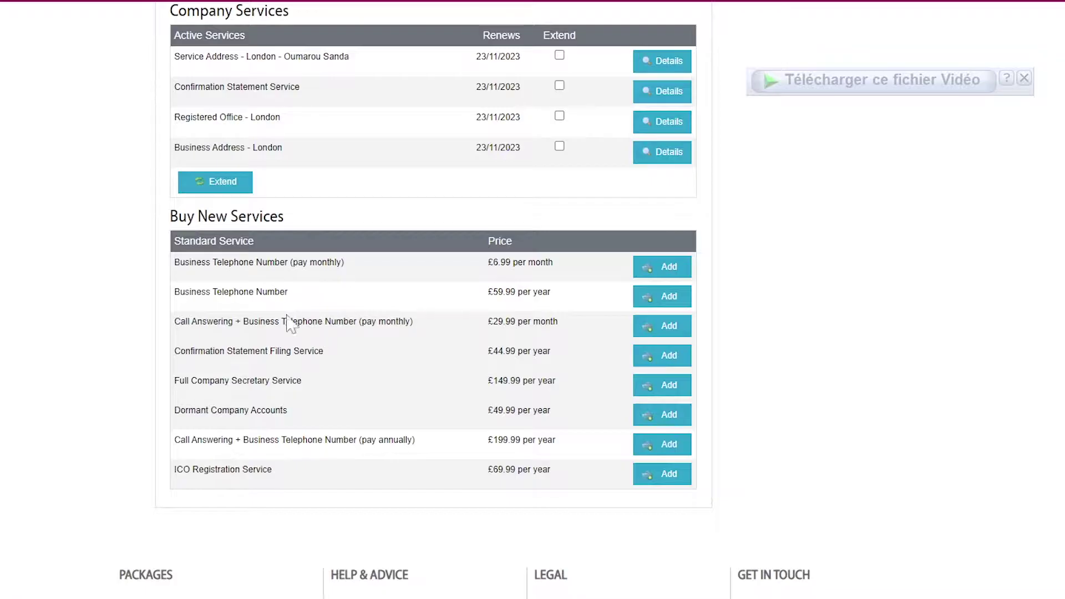
left_click_drag(213, 262, 351, 280)
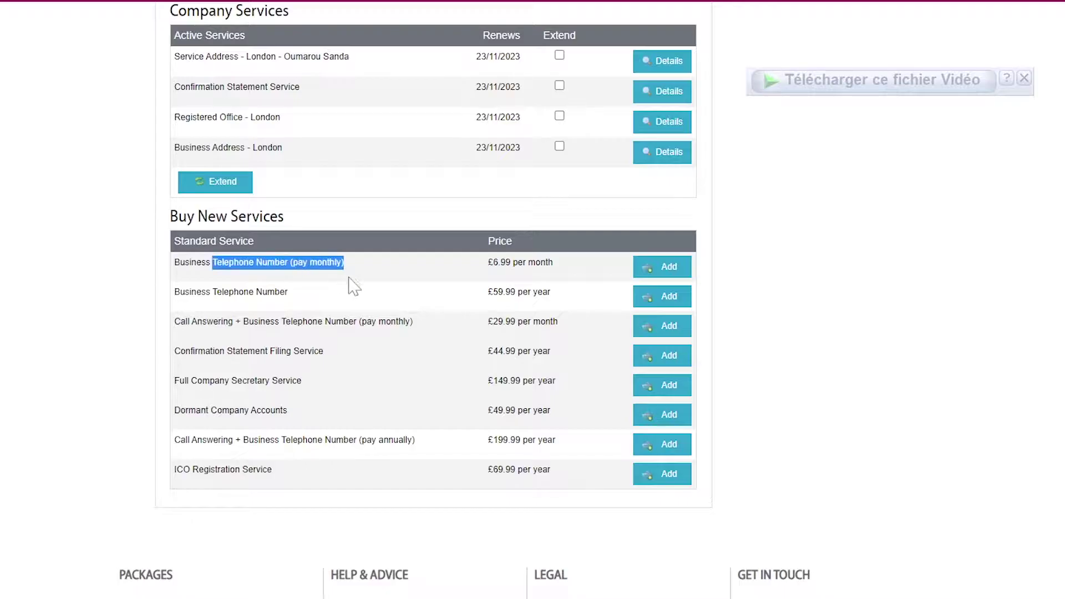
left_click_drag(224, 293, 285, 311)
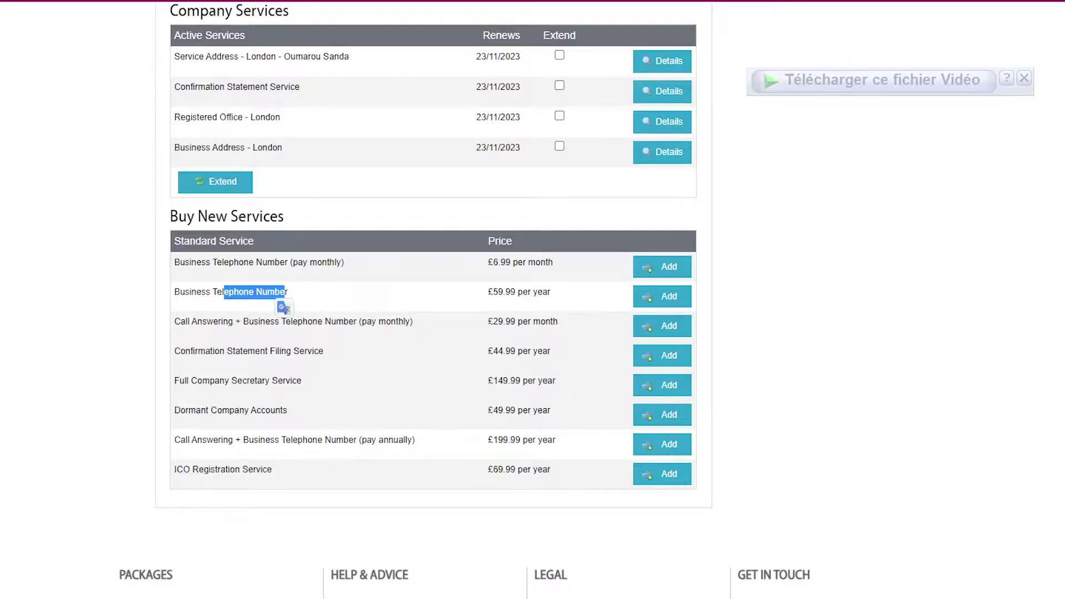
scroll(266, 366, "down", 1)
scroll(267, 367, "up", 5)
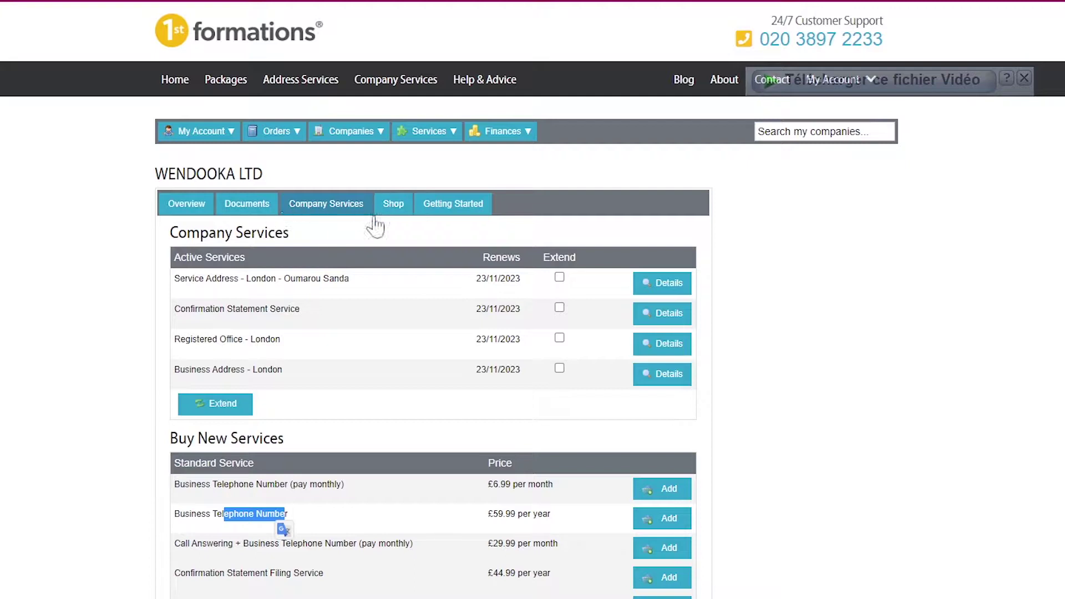
left_click(397, 211)
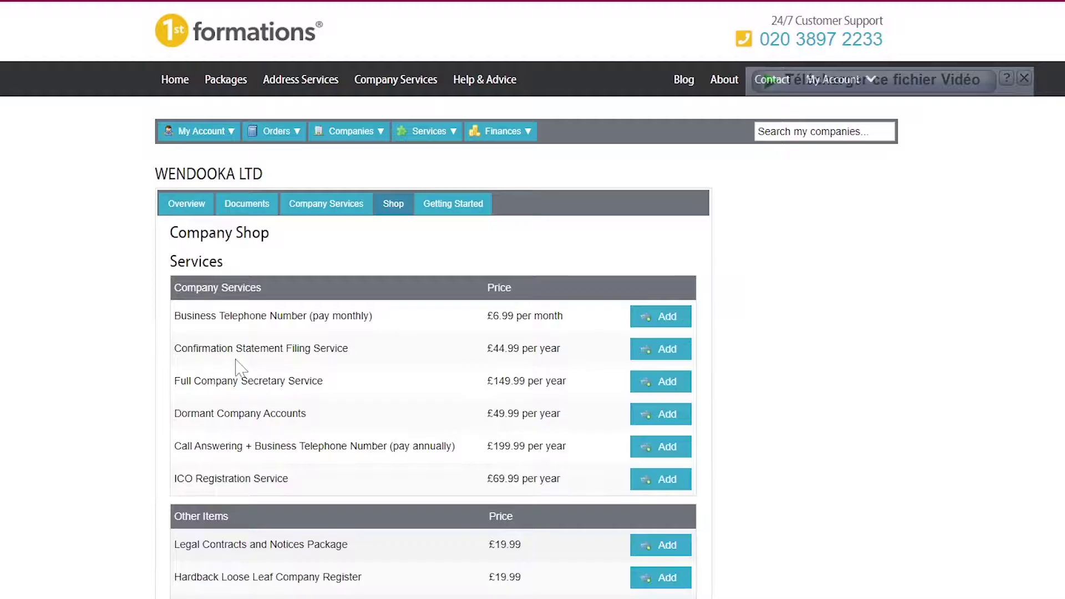
Scroll through the Company Shop's services and other items, then go to Getting Started
scroll(239, 369, "down", 1)
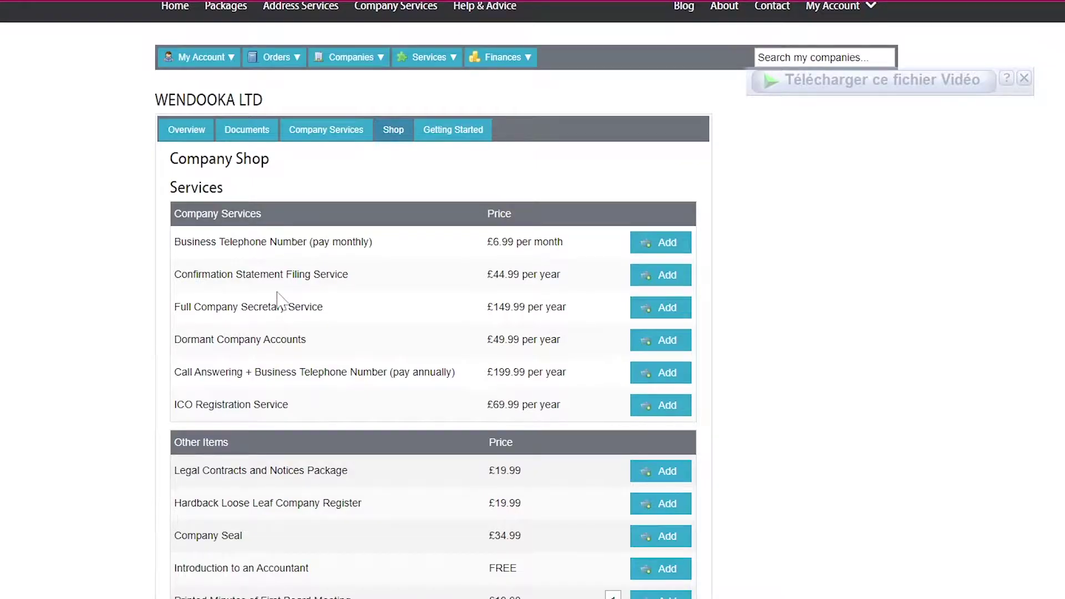
scroll(280, 303, "down", 4)
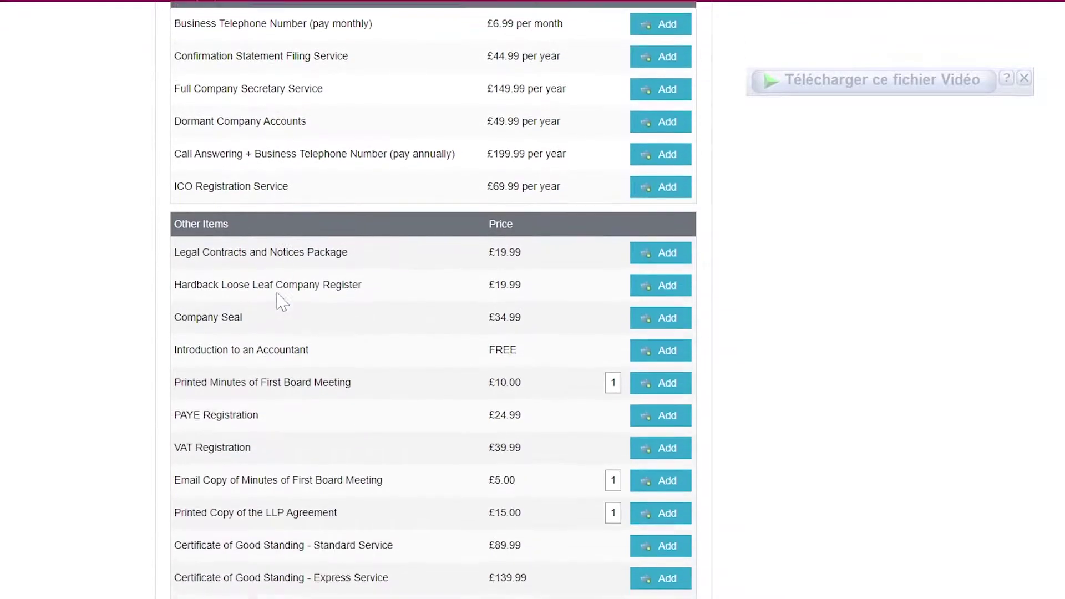
scroll(280, 303, "down", 3)
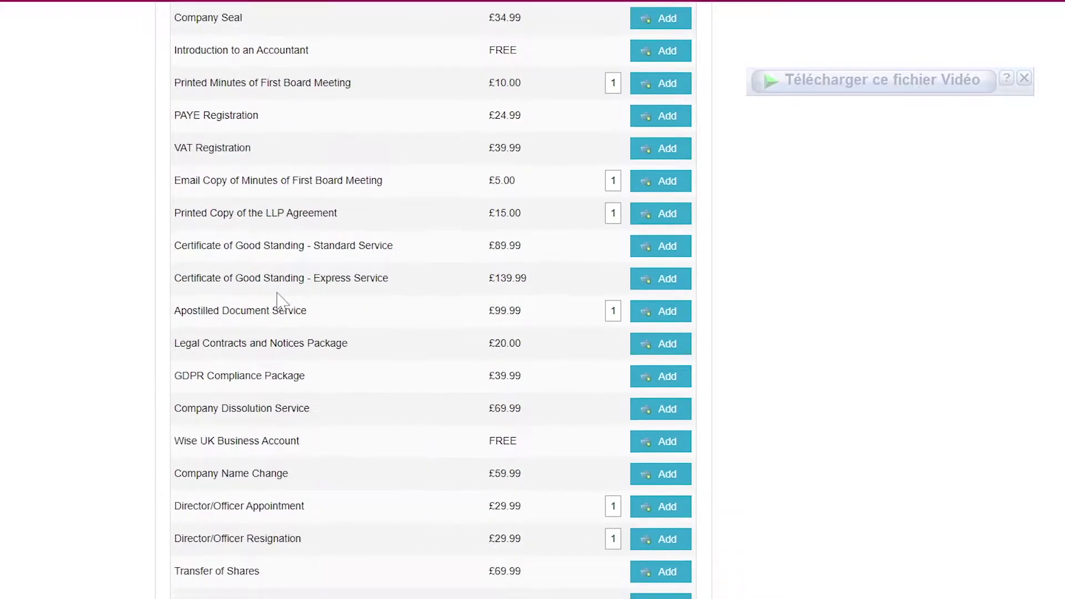
scroll(278, 294, "down", 4)
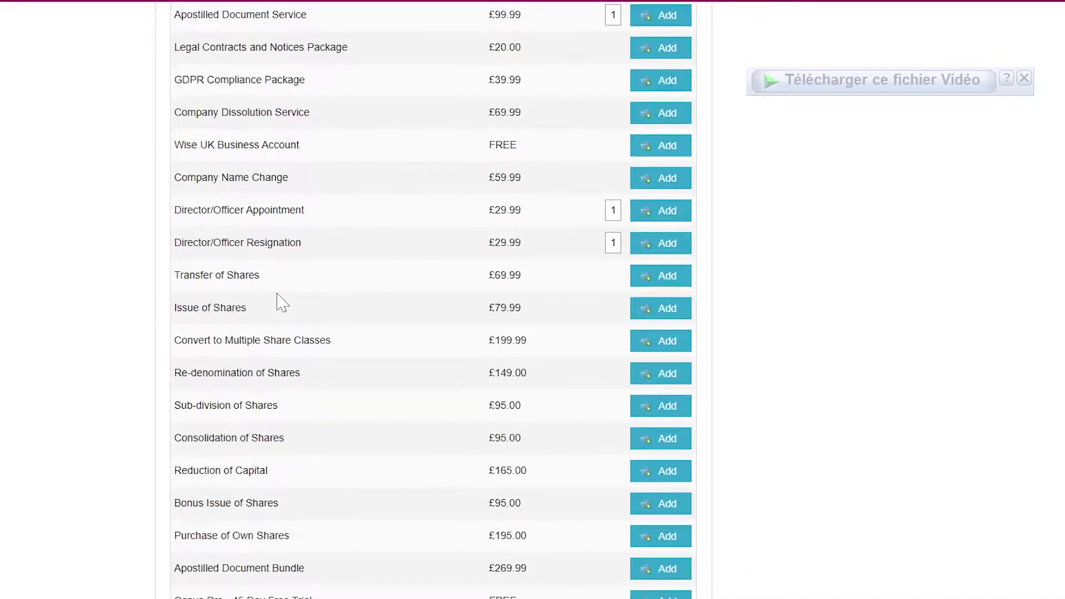
scroll(280, 303, "down", 8)
scroll(280, 303, "up", 9)
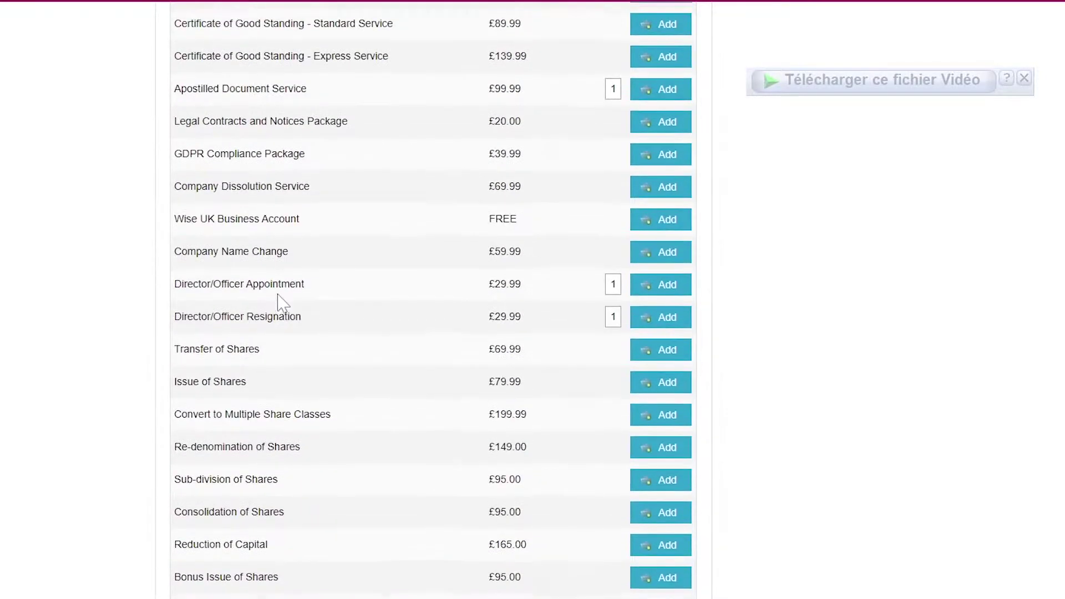
scroll(280, 303, "up", 13)
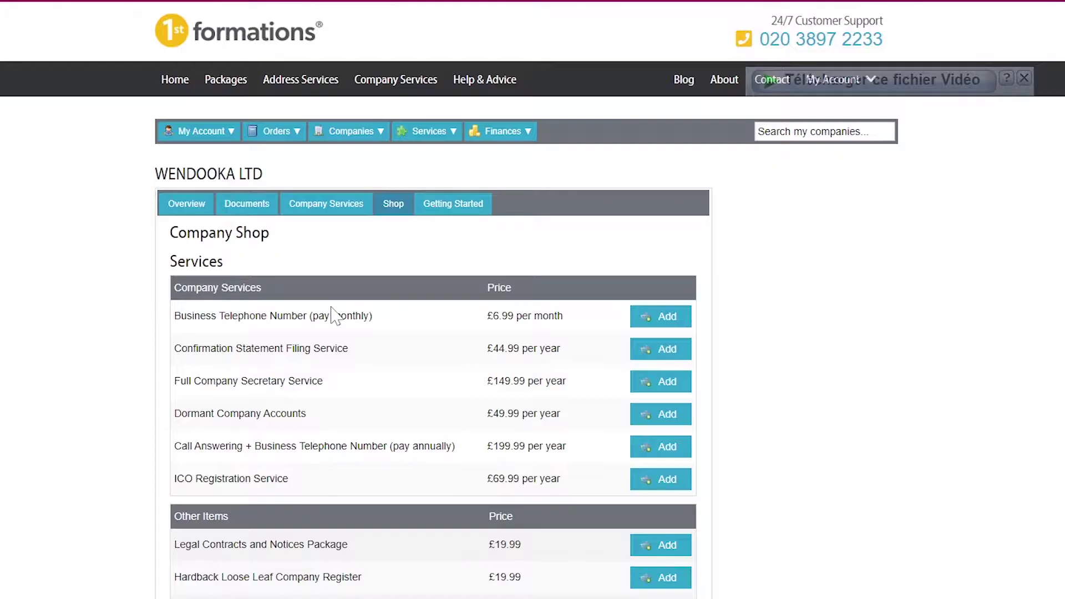
left_click(449, 211)
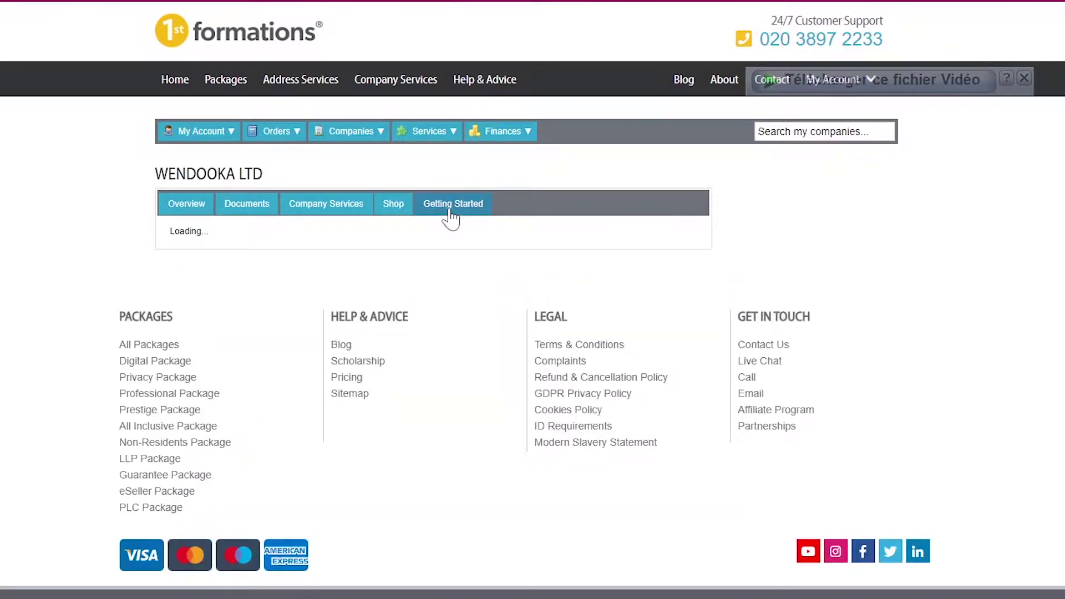
Scroll through the Getting Started partner services and UKBF offer, then check the My Account, Orders and Services menus
scroll(416, 377, "down", 6)
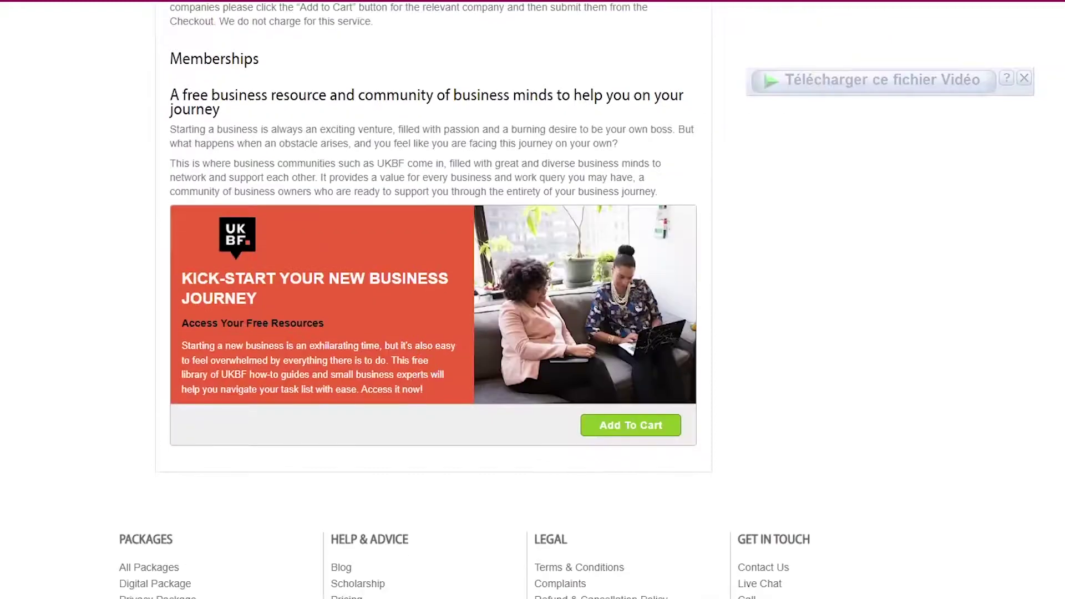
scroll(432, 300, "up", 1)
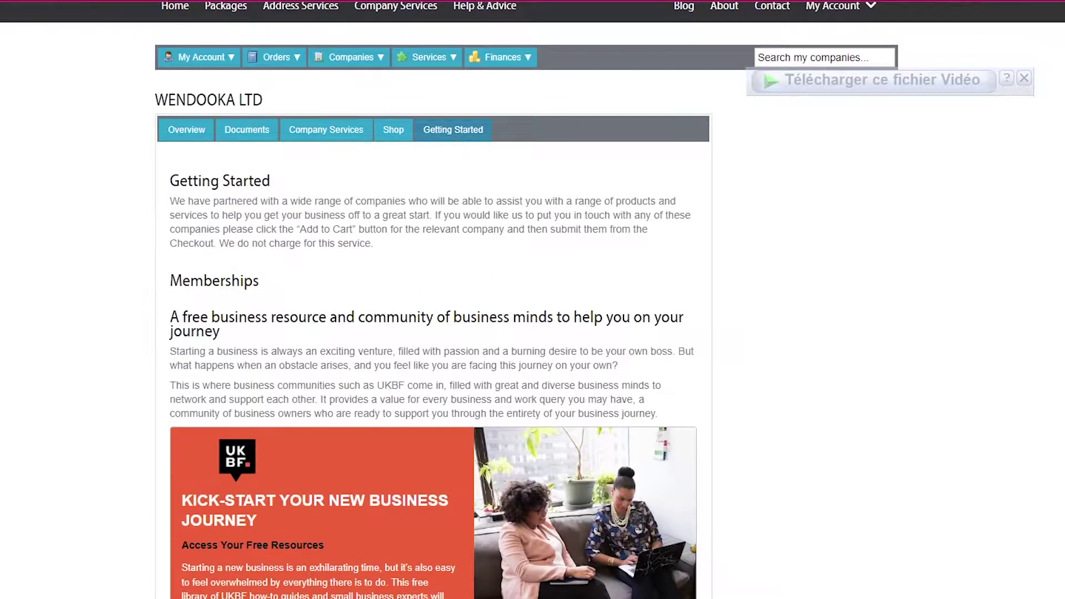
scroll(399, 352, "up", 2)
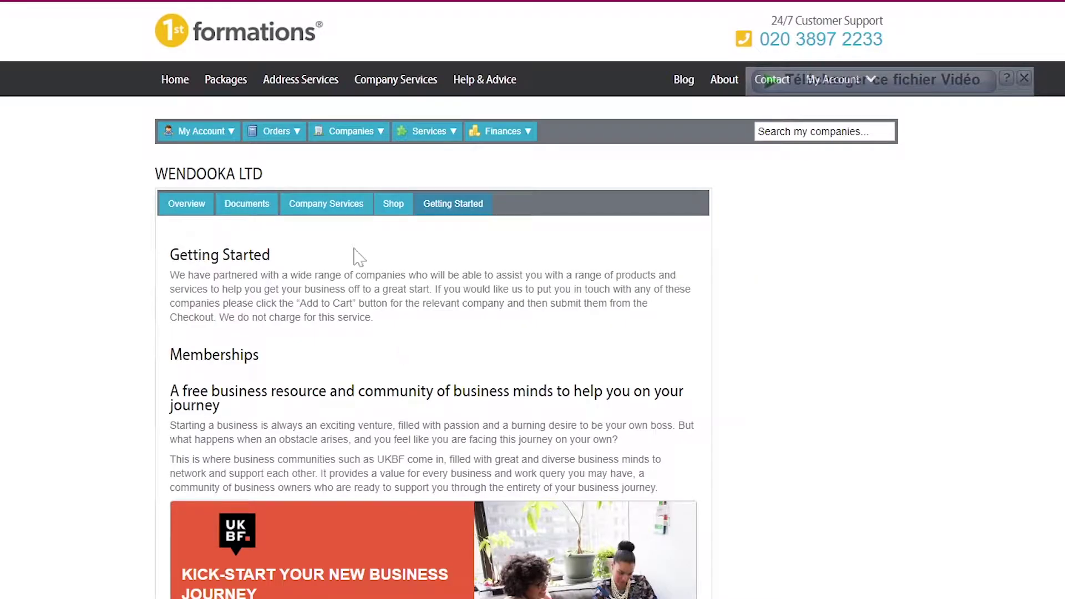
mouse_move(202, 132)
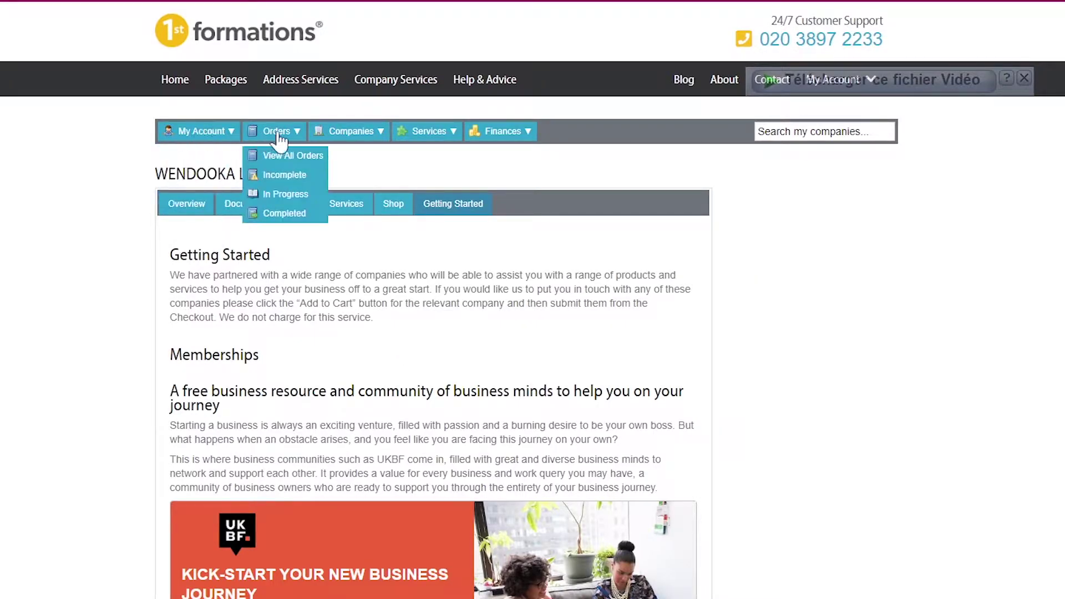
mouse_move(417, 133)
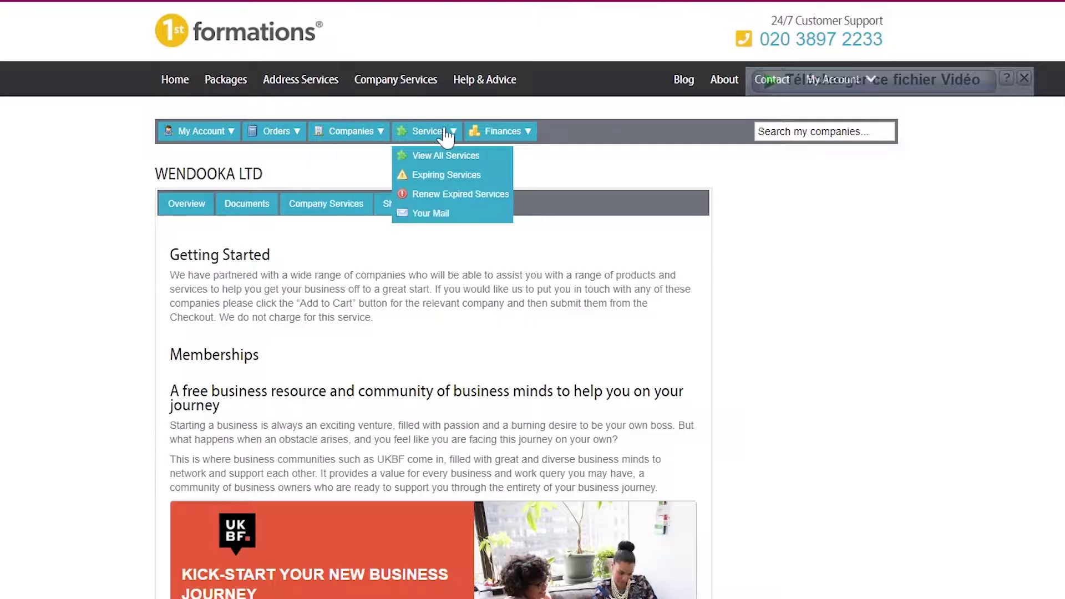
mouse_move(488, 134)
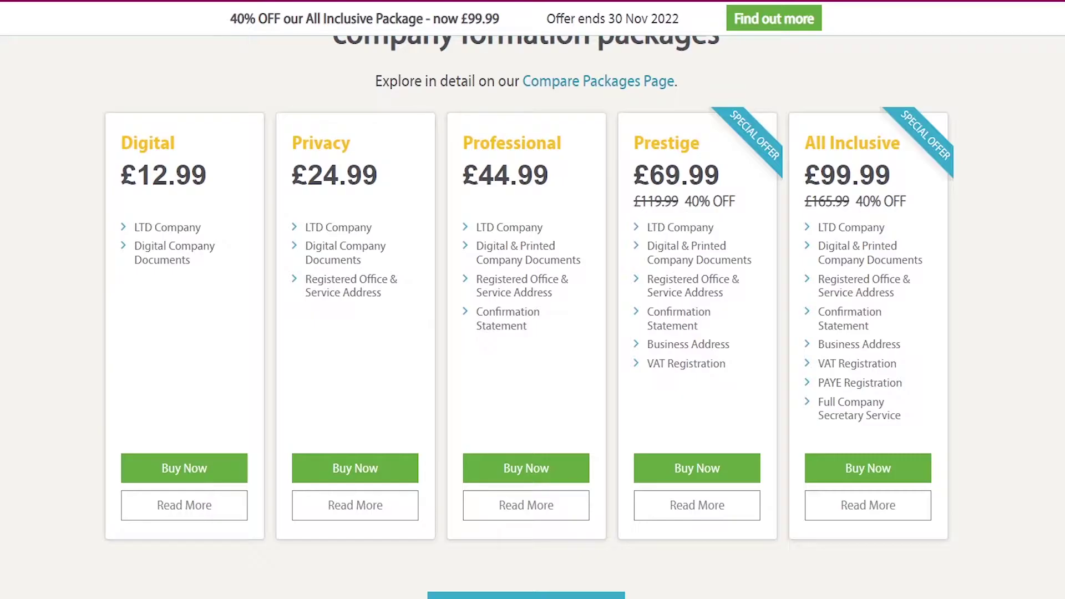
Highlight the '40% OFF' discount on the Prestige package card
left_click_drag(685, 201, 736, 201)
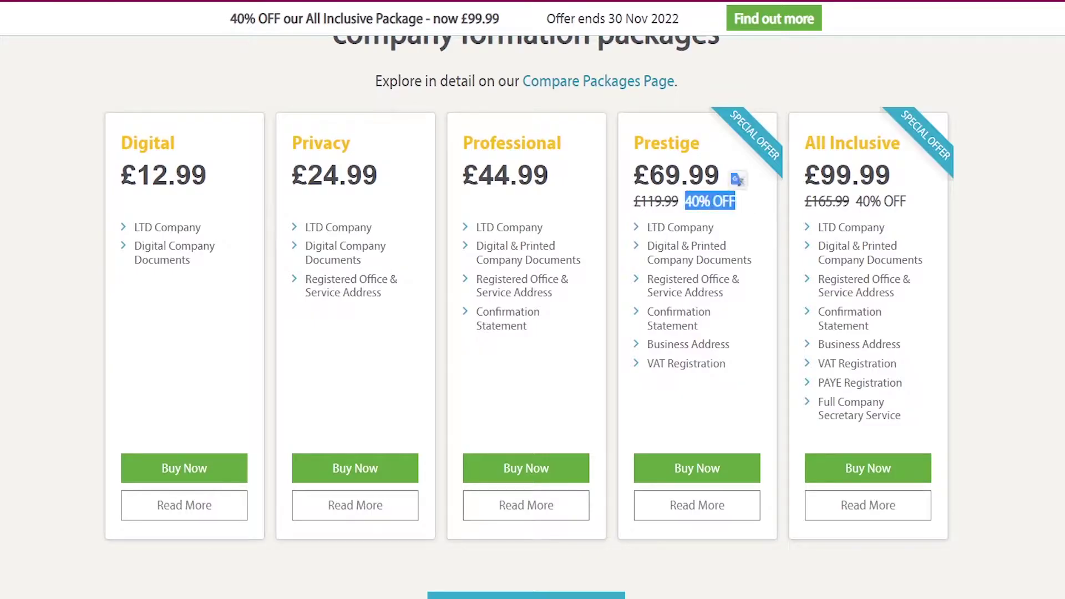